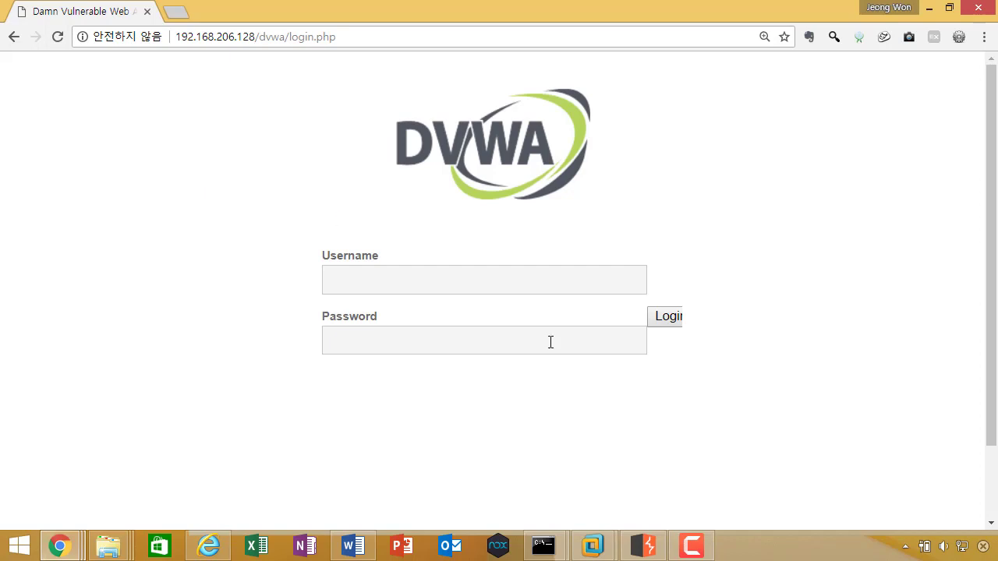
{"action": "mouse_move", "coordinate": [697, 550]}
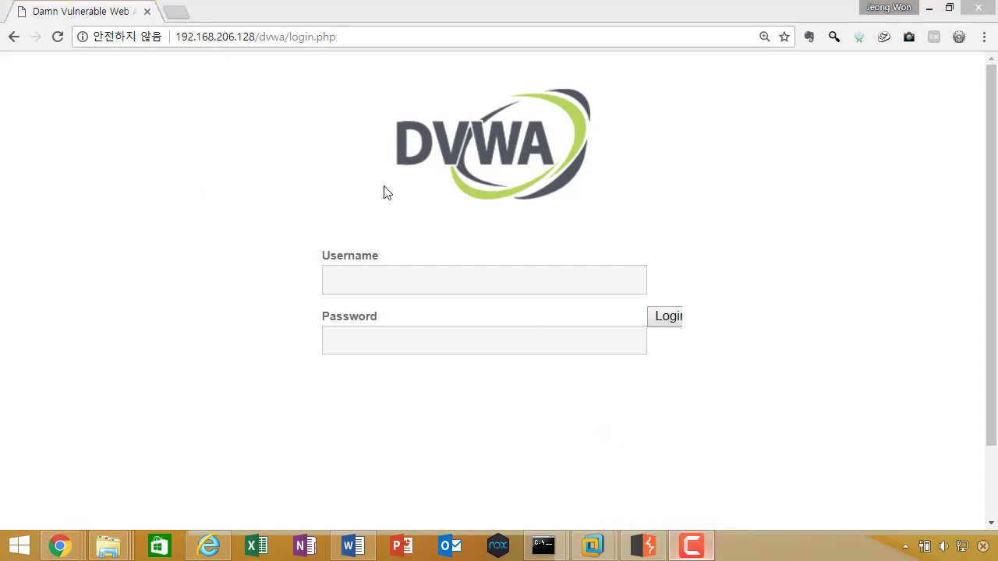
{"action": "left_click", "coordinate": [641, 544]}
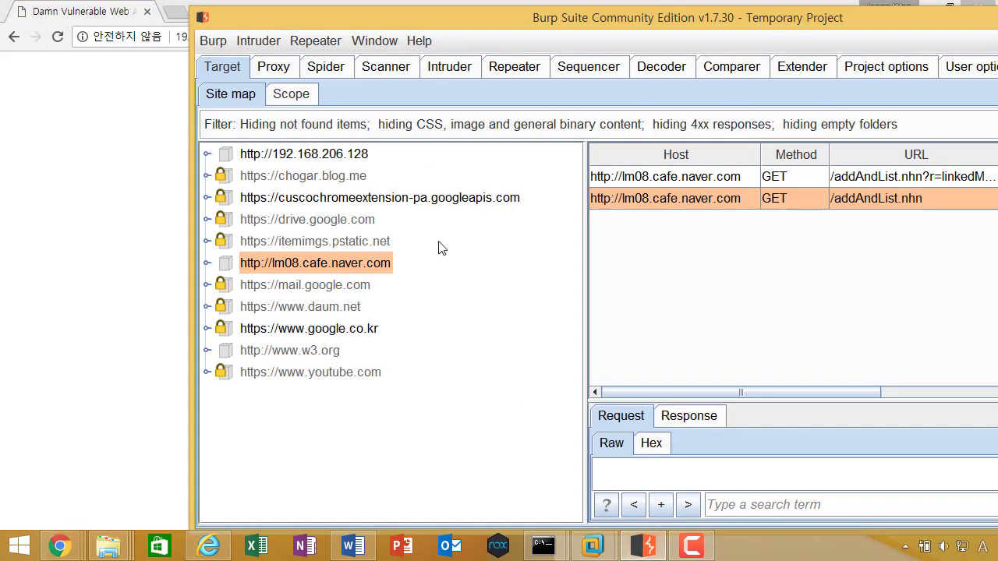
{"action": "left_click", "coordinate": [144, 131]}
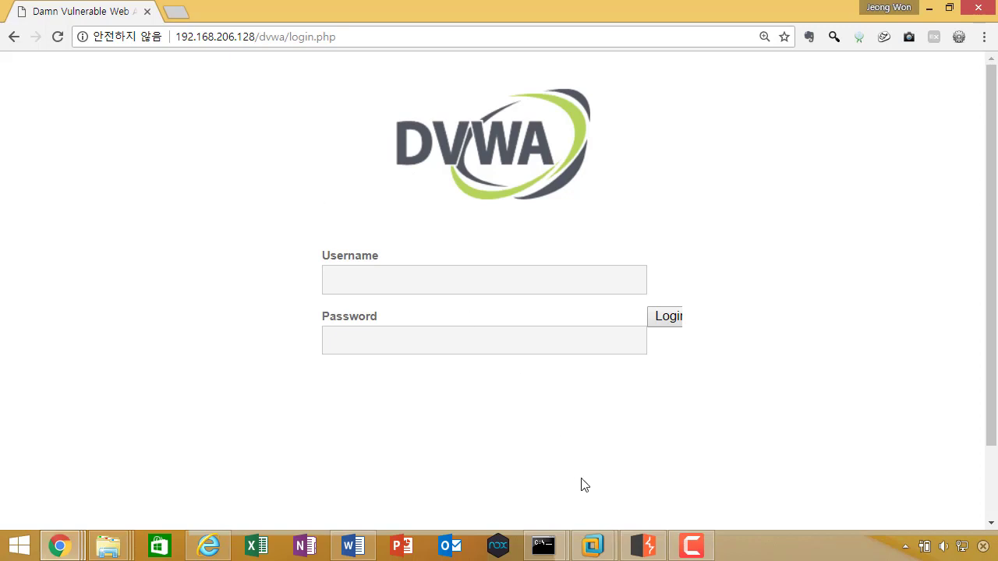
Step: Bring Burp Suite to the front from the Windows taskbar
{"action": "left_click", "coordinate": [647, 546]}
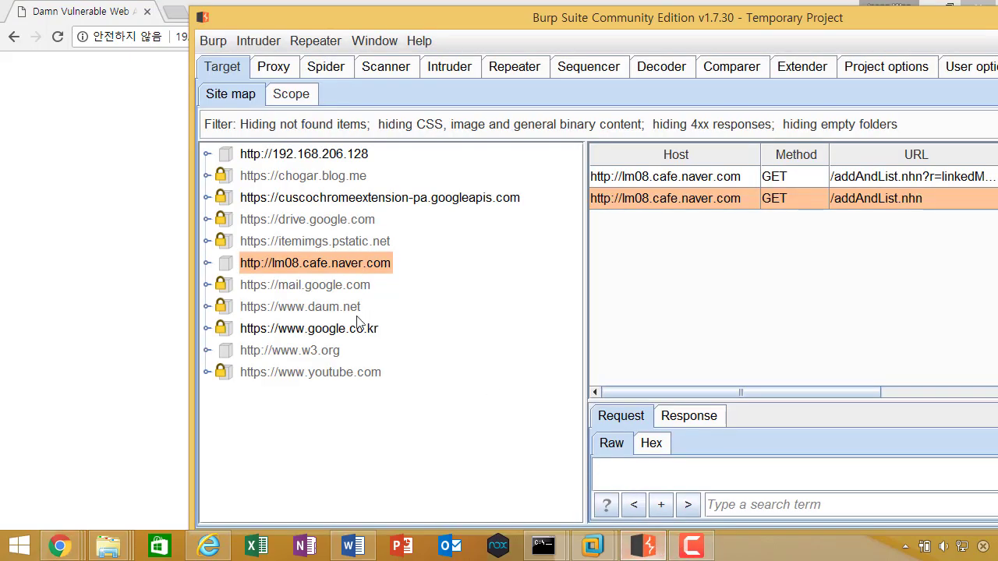
Step: Select the 192.168.206.128 host in the site map and check the Spider > Control status
{"action": "left_click", "coordinate": [286, 155]}
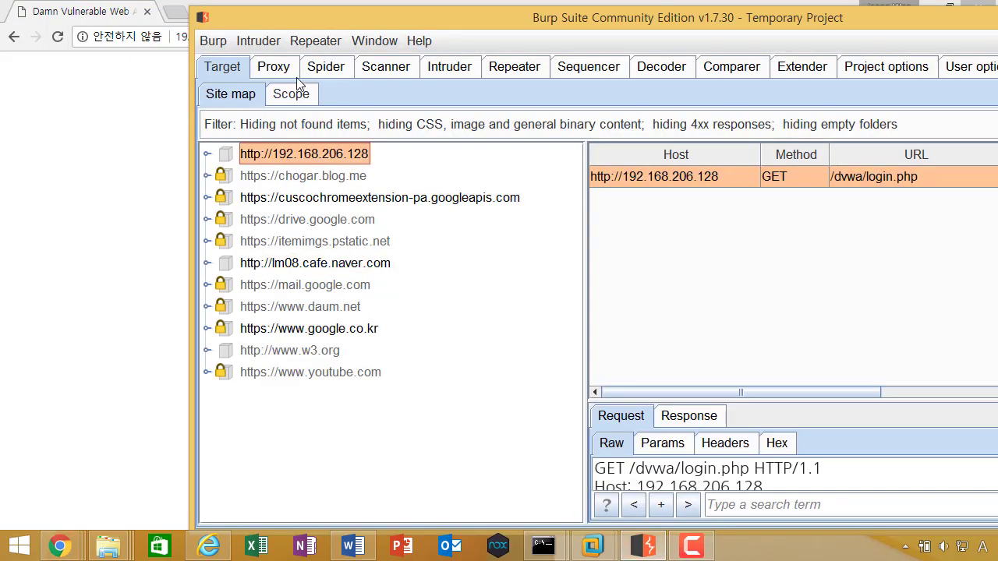
{"action": "left_click", "coordinate": [320, 70]}
{"action": "left_click", "coordinate": [238, 95]}
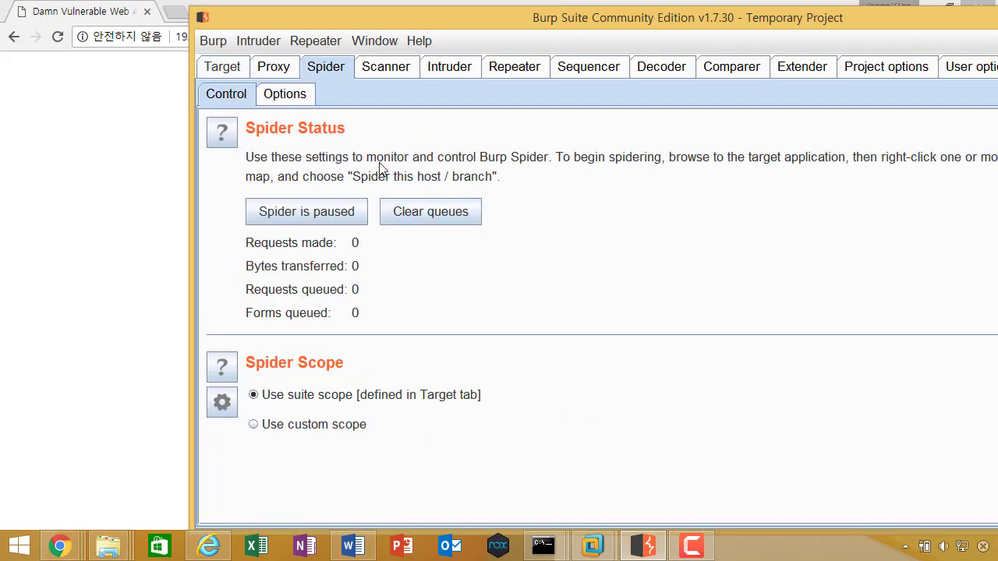
{"action": "left_click", "coordinate": [232, 70]}
Step: Expand the 192.168.206.128 host and its dvwa folder to show the login.php request
{"action": "left_click", "coordinate": [207, 155]}
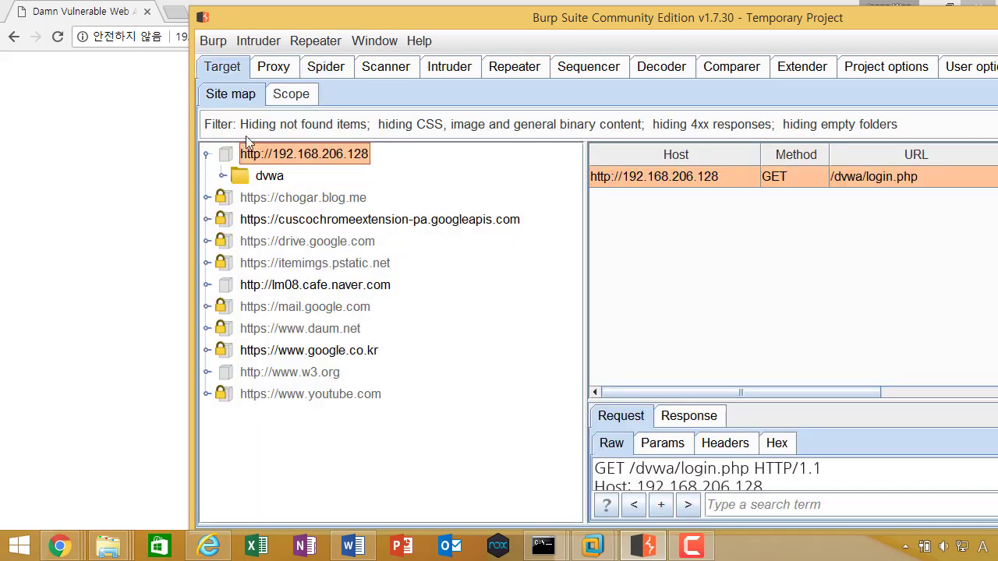
{"action": "left_click", "coordinate": [224, 176]}
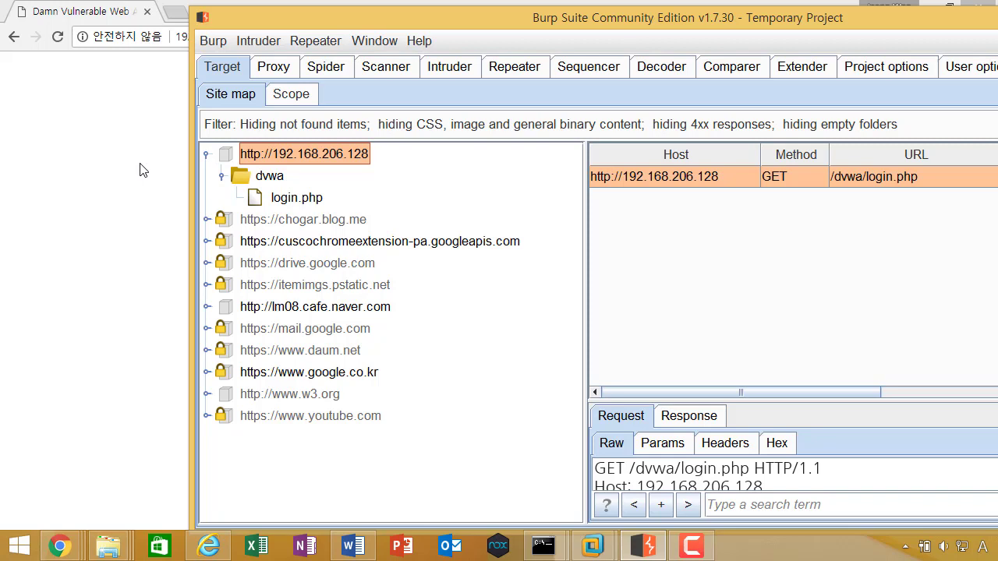
{"action": "left_click", "coordinate": [144, 172]}
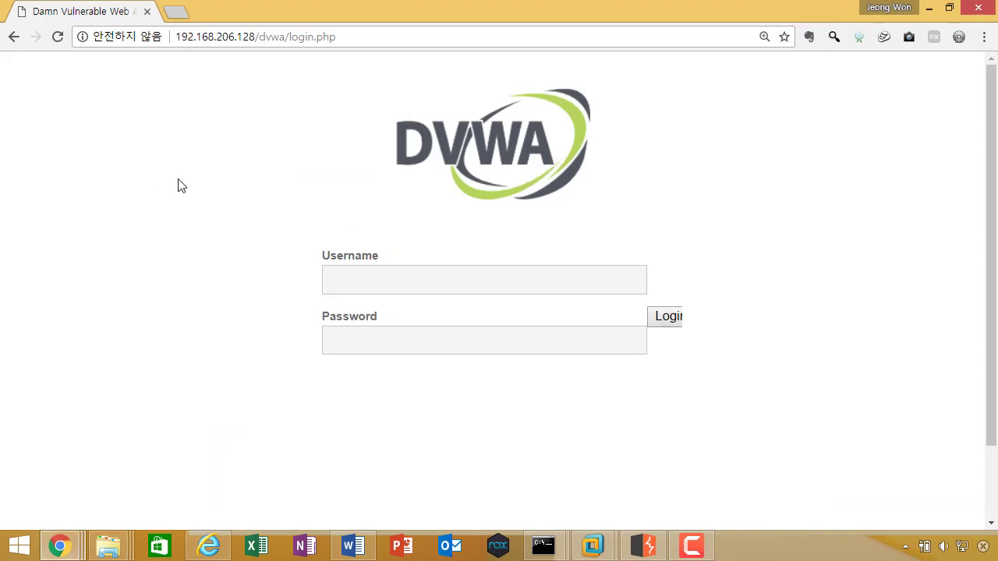
Step: Add host 192.168.206.128 to the target scope and keep logging out-of-scope proxy traffic
{"action": "key", "text": "alt+Tab"}
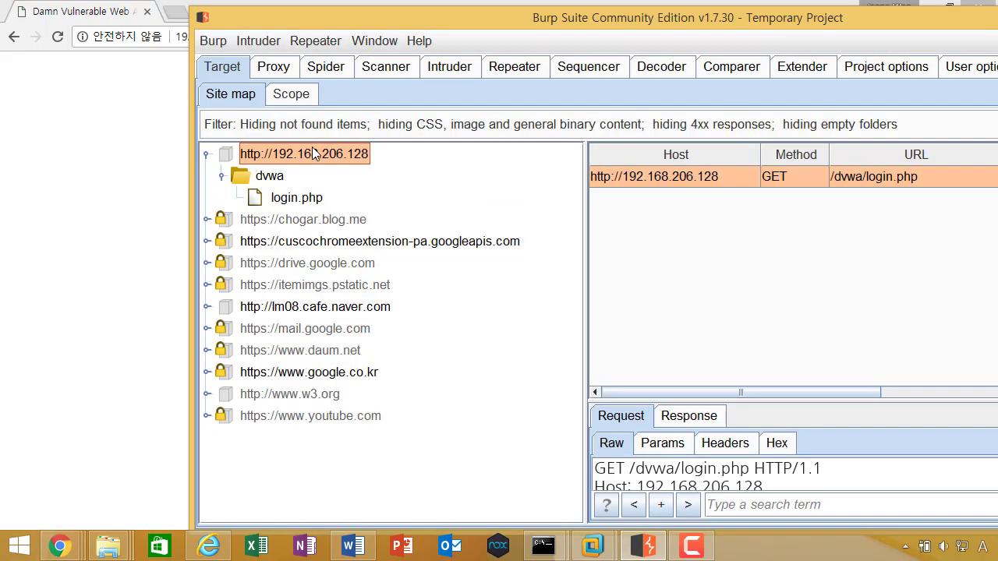
{"action": "right_click", "coordinate": [314, 154]}
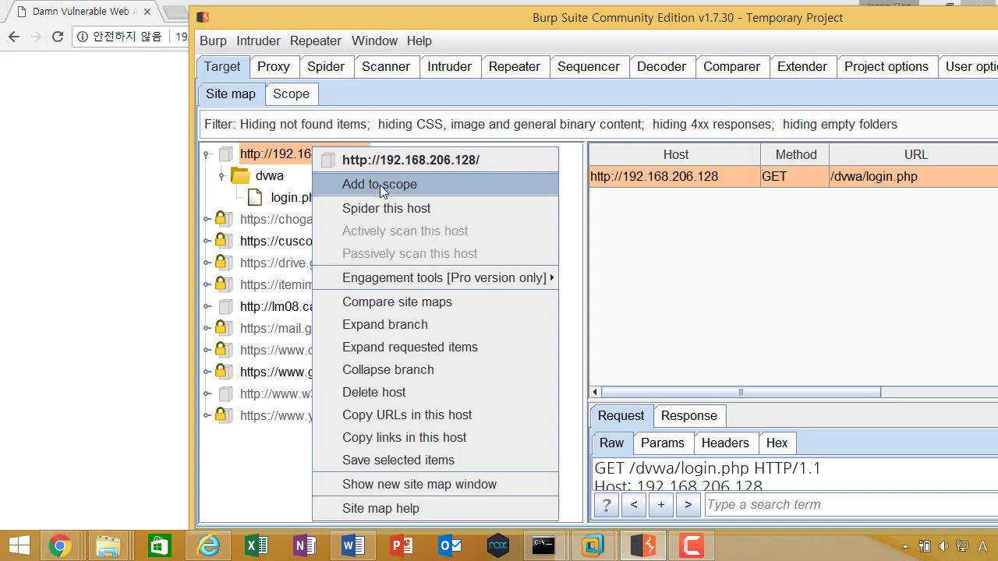
{"action": "left_click", "coordinate": [380, 185]}
{"action": "left_click", "coordinate": [808, 345]}
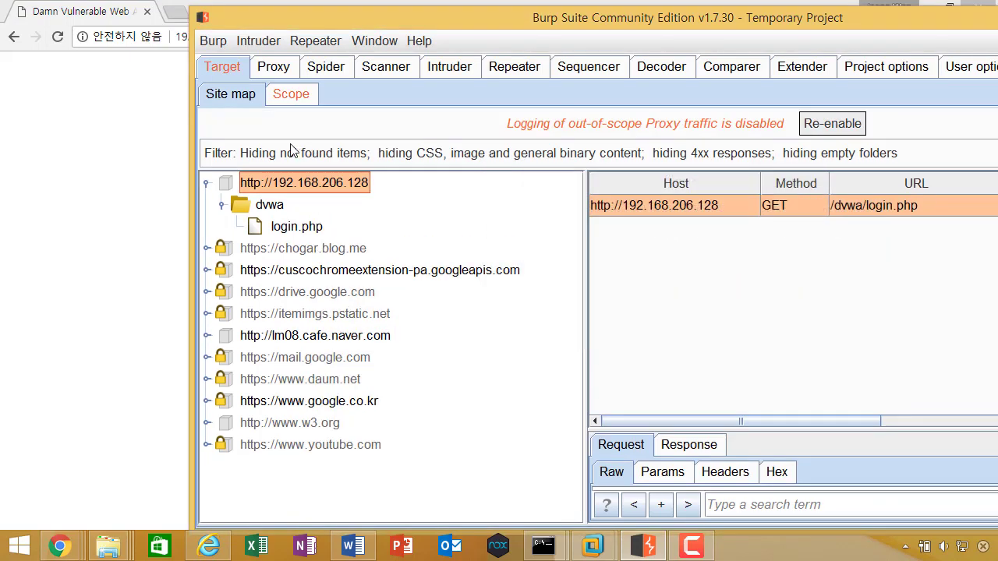
{"action": "left_click", "coordinate": [828, 125]}
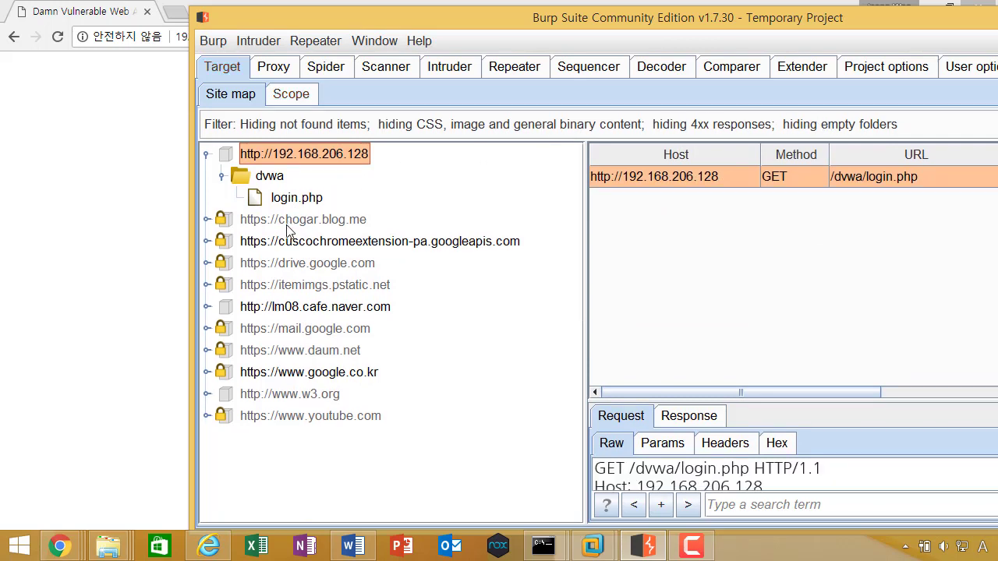
{"action": "left_click", "coordinate": [148, 240]}
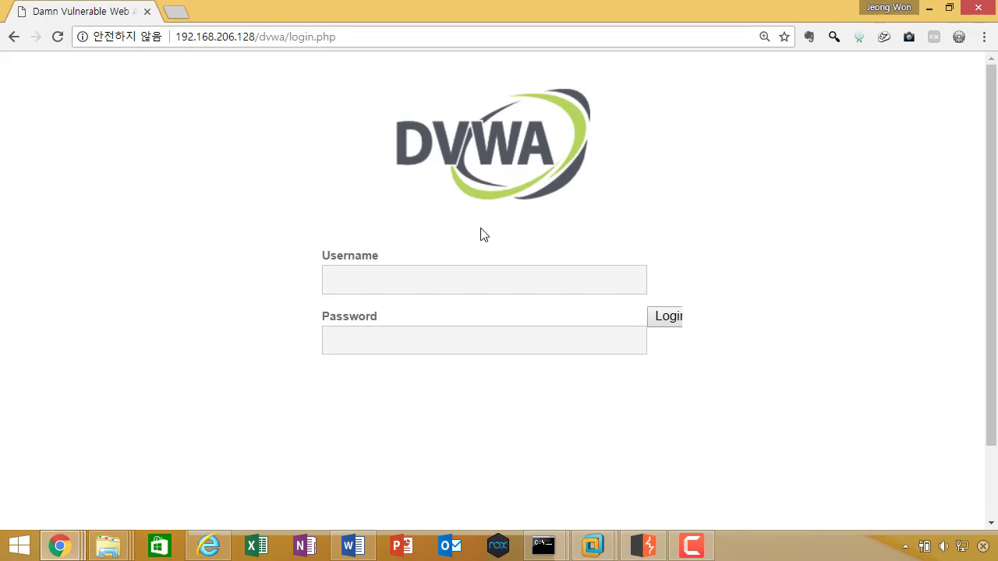
{"action": "key", "text": "alt+Tab"}
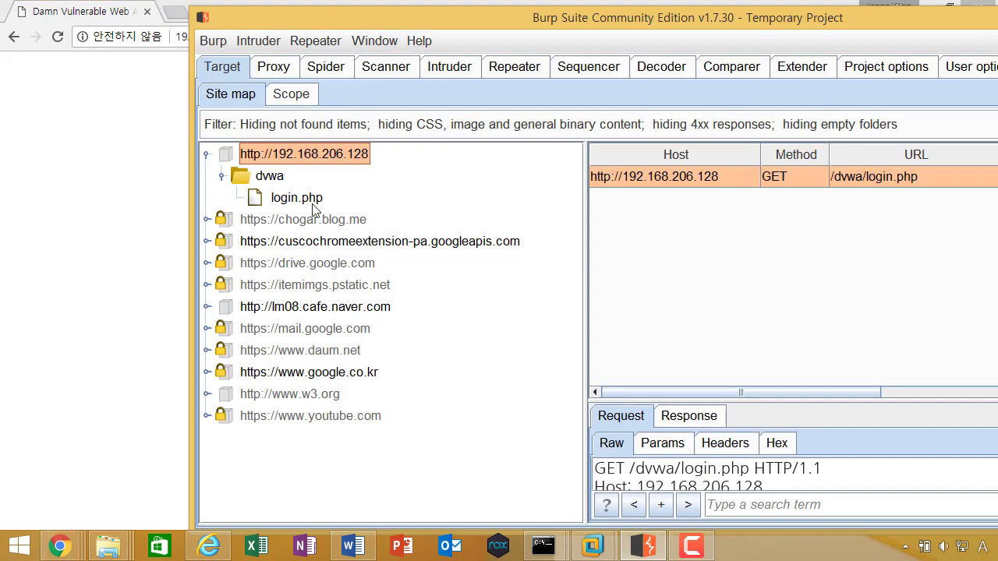
Step: Filter the site map to show only in-scope items
{"action": "left_click", "coordinate": [288, 127]}
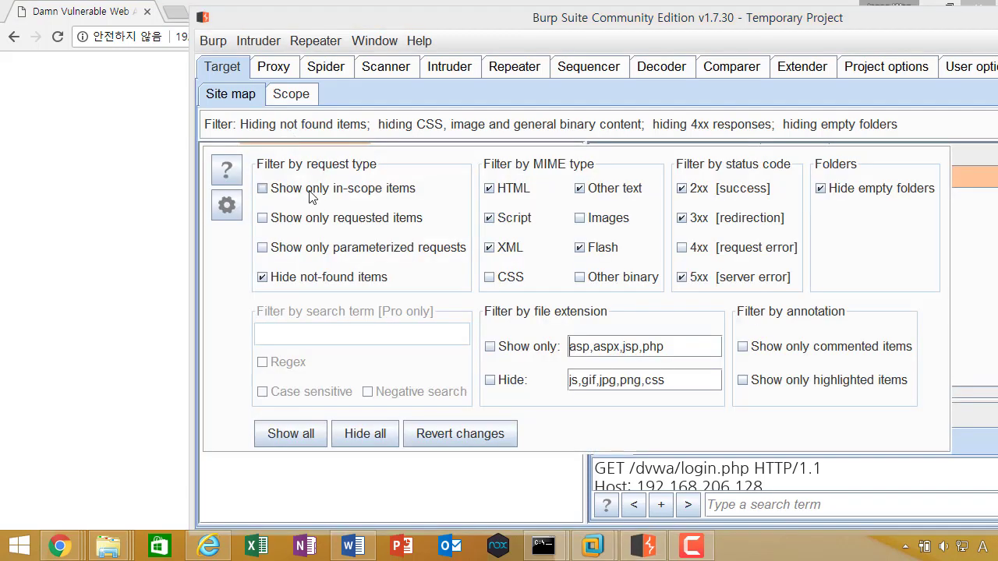
{"action": "left_click", "coordinate": [304, 190]}
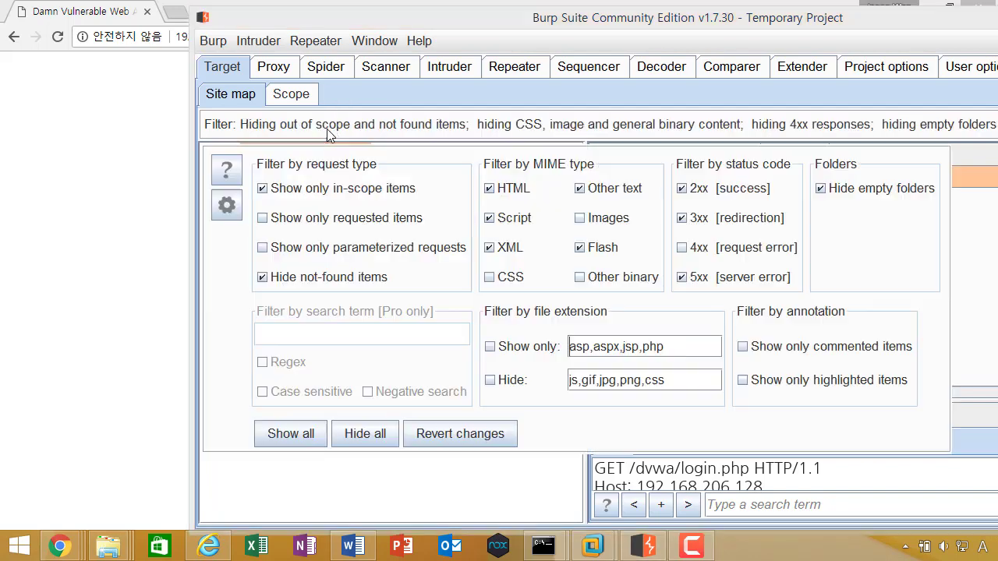
{"action": "left_click", "coordinate": [325, 121]}
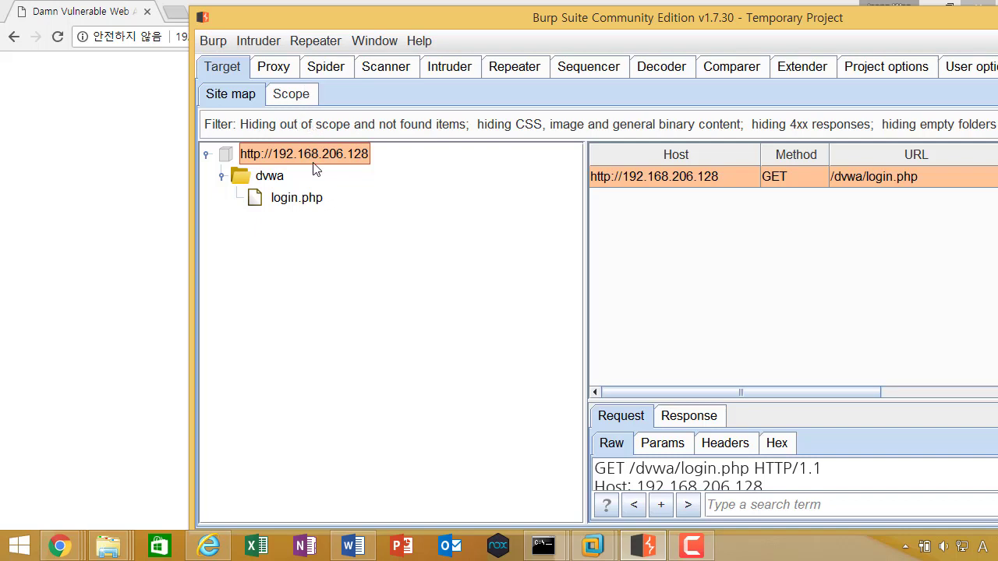
{"action": "right_click", "coordinate": [314, 168]}
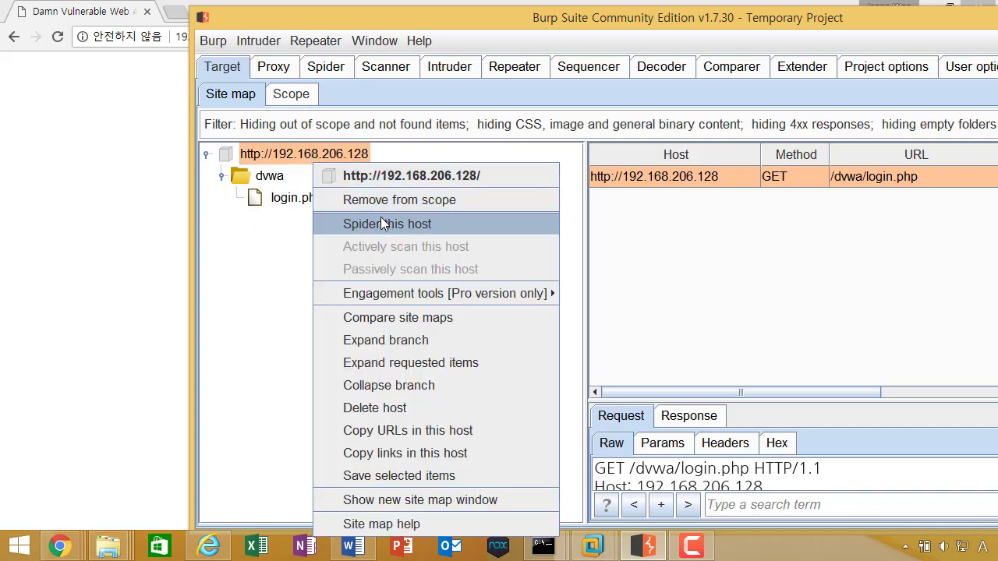
{"action": "left_click", "coordinate": [267, 253]}
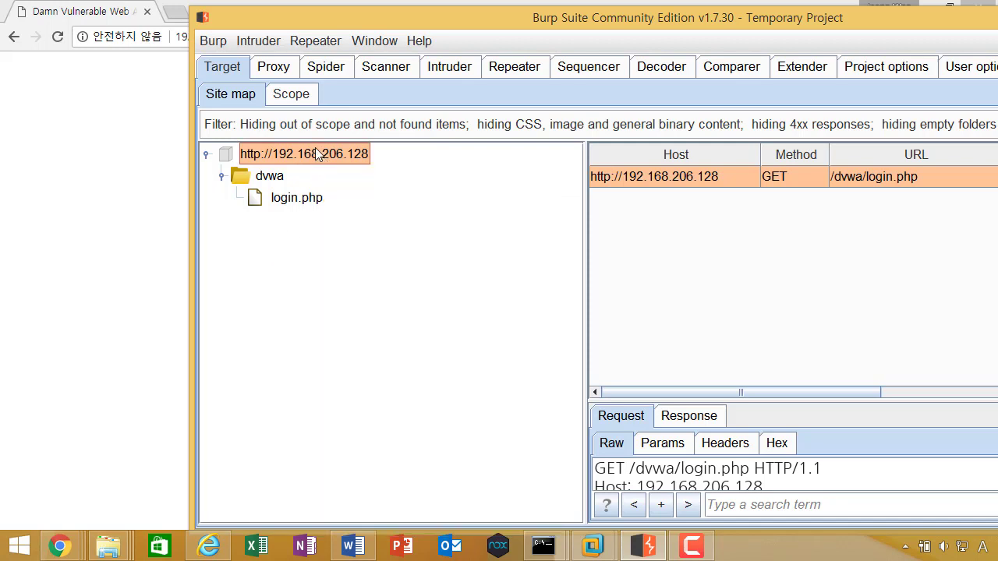
{"action": "left_click_drag", "start_coordinate": [335, 15], "coordinate": [294, 15]}
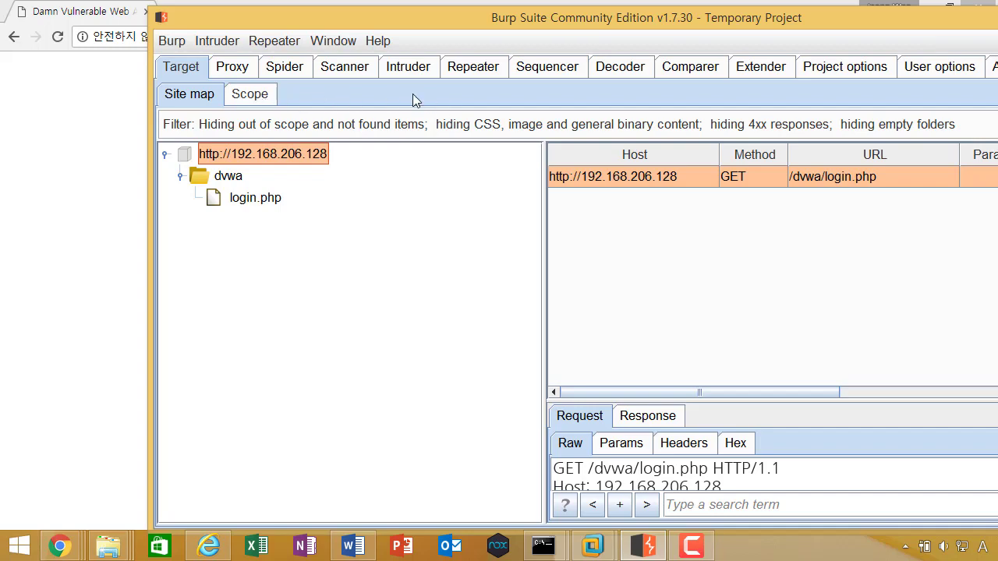
{"action": "left_click", "coordinate": [255, 95]}
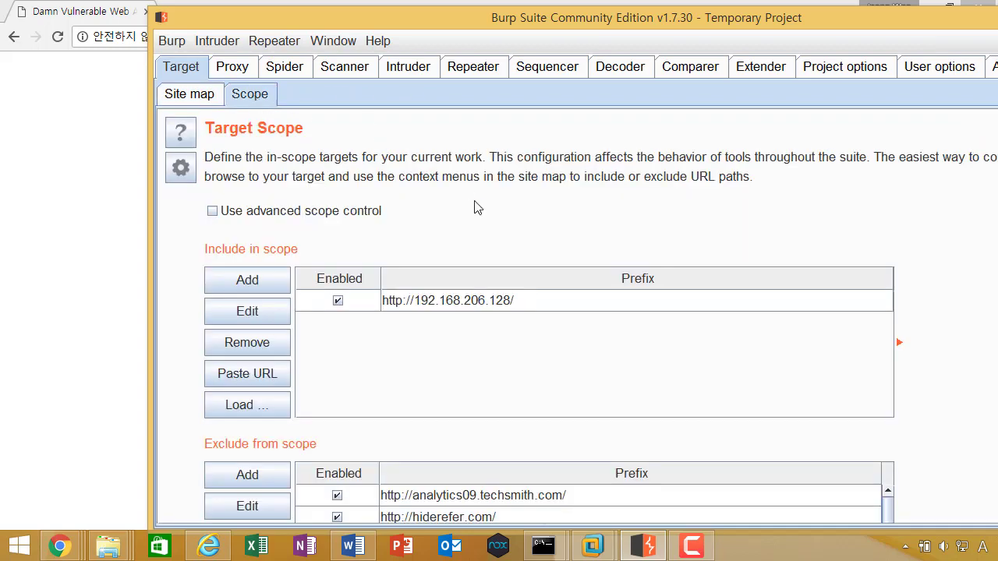
{"action": "scroll", "coordinate": [886, 223], "scroll_direction": "down", "scroll_amount": 3}
{"action": "double_click", "coordinate": [770, 19]}
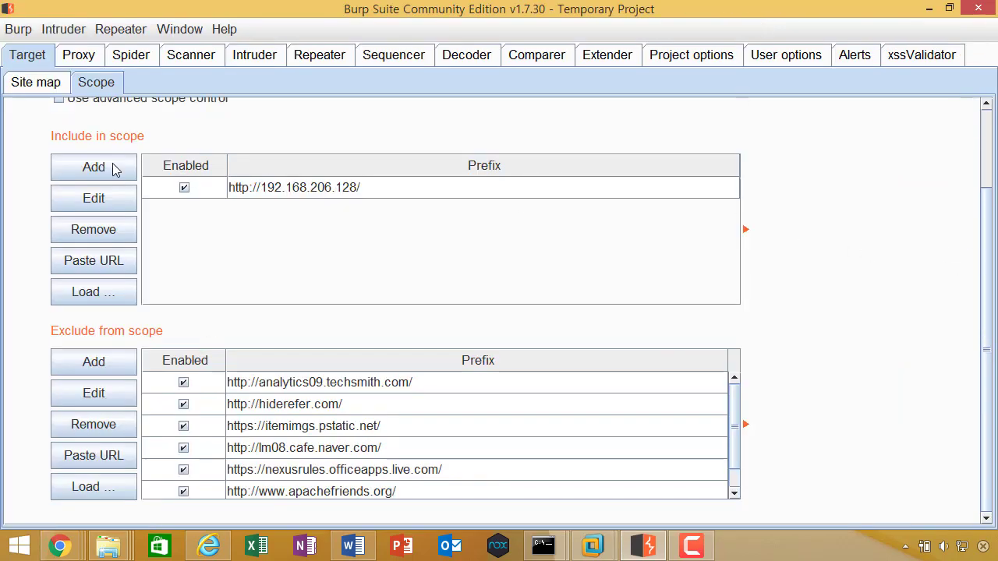
{"action": "scroll", "coordinate": [15, 147], "scroll_direction": "up", "scroll_amount": 3}
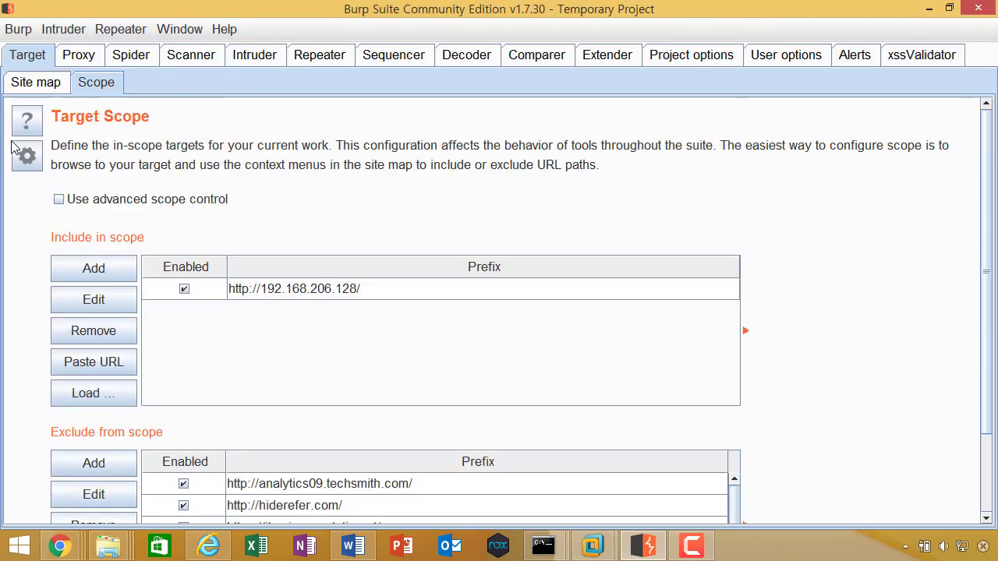
Step: Check that Spider Options set Application Login to 'Prompt for guidance'
{"action": "left_click", "coordinate": [131, 56]}
{"action": "left_click", "coordinate": [115, 83]}
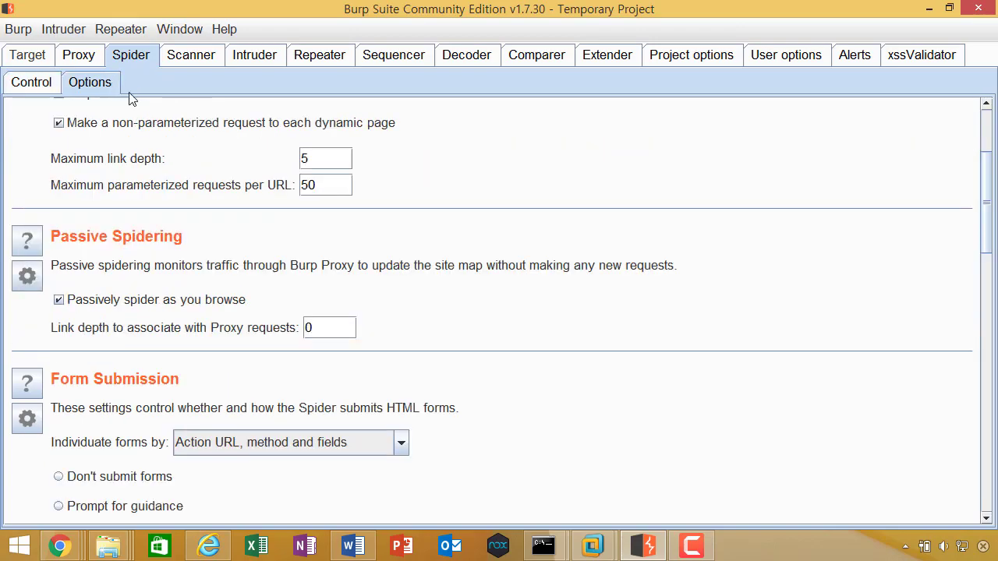
{"action": "scroll", "coordinate": [811, 306], "scroll_direction": "down", "scroll_amount": 1}
{"action": "scroll", "coordinate": [811, 306], "scroll_direction": "down", "scroll_amount": 15}
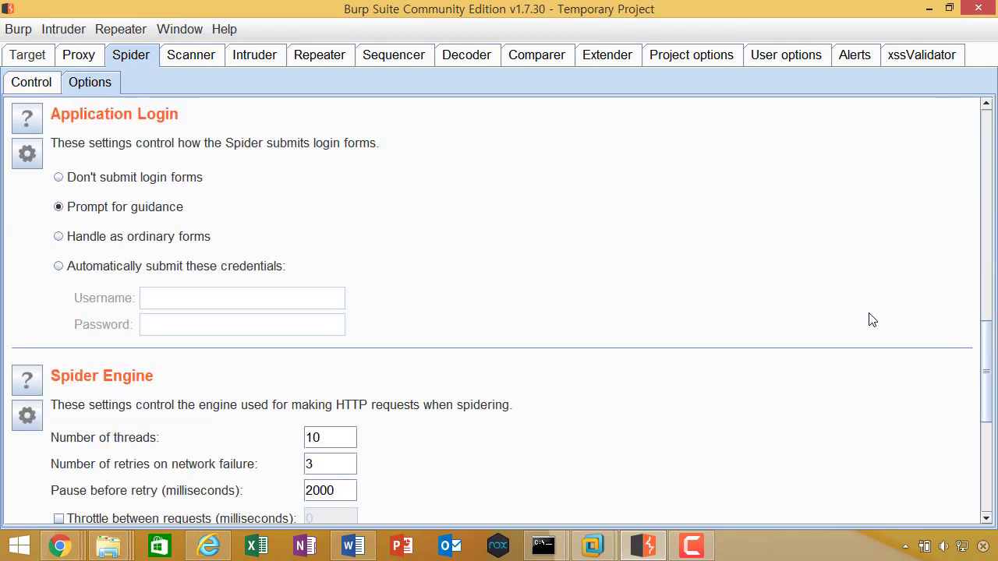
{"action": "scroll", "coordinate": [872, 322], "scroll_direction": "down", "scroll_amount": 1}
{"action": "scroll", "coordinate": [888, 321], "scroll_direction": "up", "scroll_amount": 20}
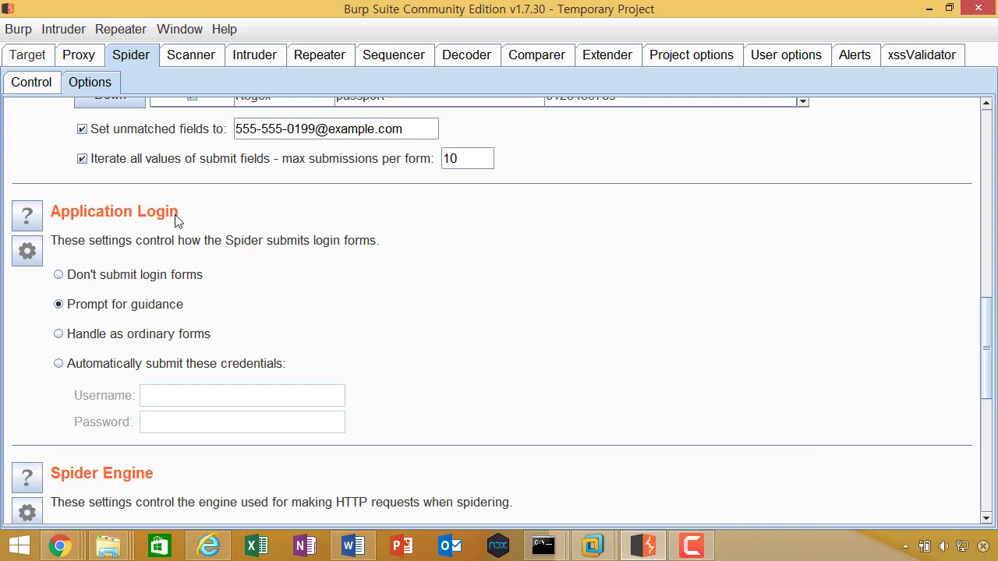
Step: Look over the Spider Control status, then return to the Target site map
{"action": "left_click", "coordinate": [30, 59]}
{"action": "left_click", "coordinate": [130, 55]}
{"action": "left_click", "coordinate": [44, 84]}
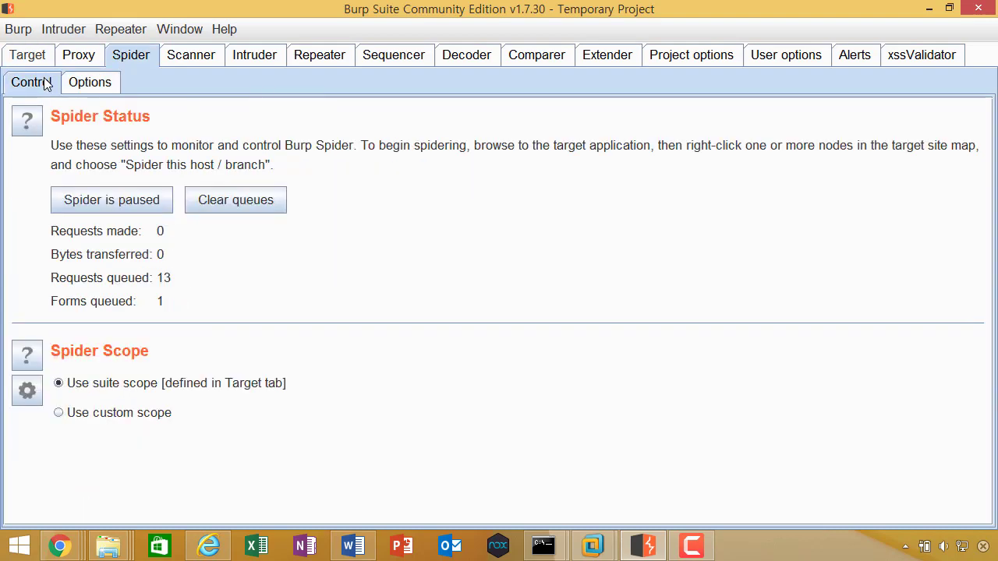
{"action": "left_click", "coordinate": [45, 58]}
{"action": "left_click", "coordinate": [50, 81]}
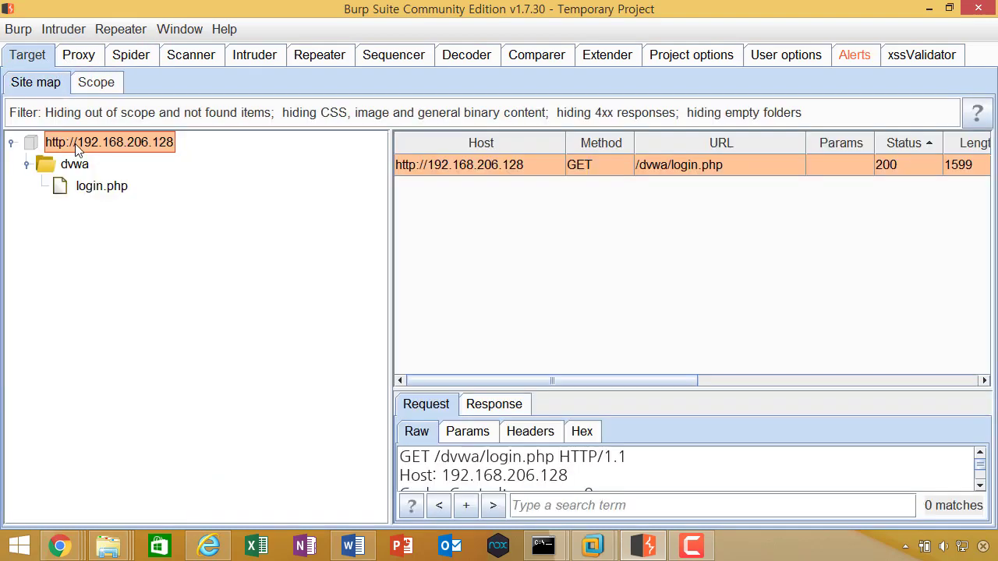
Step: Spider host 192.168.206.128 and move the dvwa/login.php form-submission prompt into view
{"action": "right_click", "coordinate": [81, 148]}
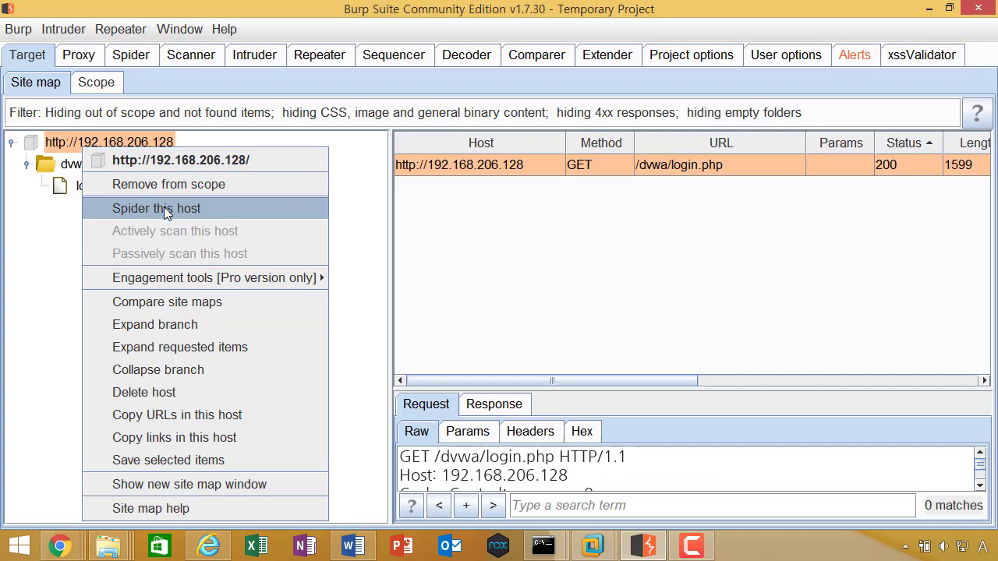
{"action": "left_click", "coordinate": [166, 213]}
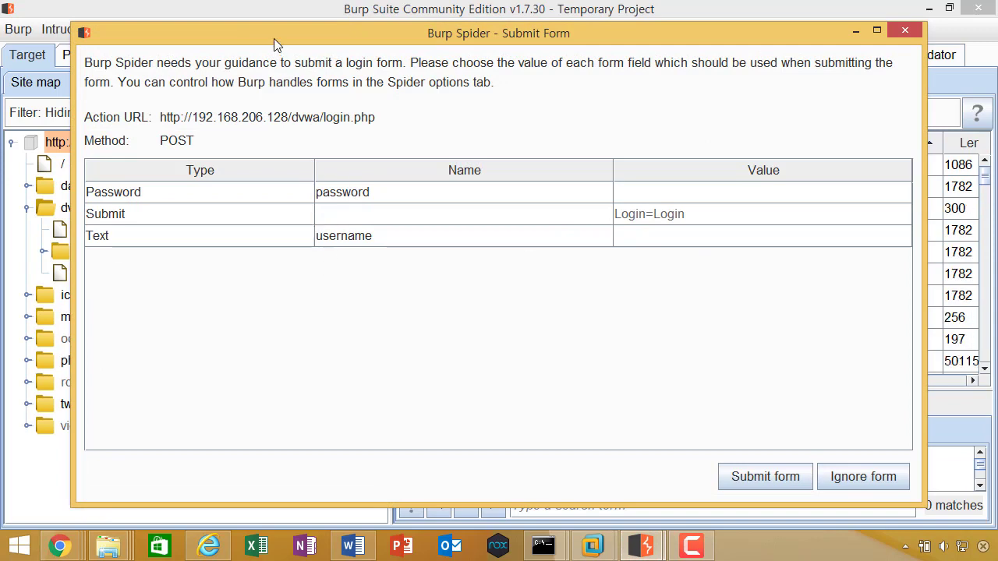
{"action": "left_click_drag", "start_coordinate": [273, 39], "coordinate": [381, 34]}
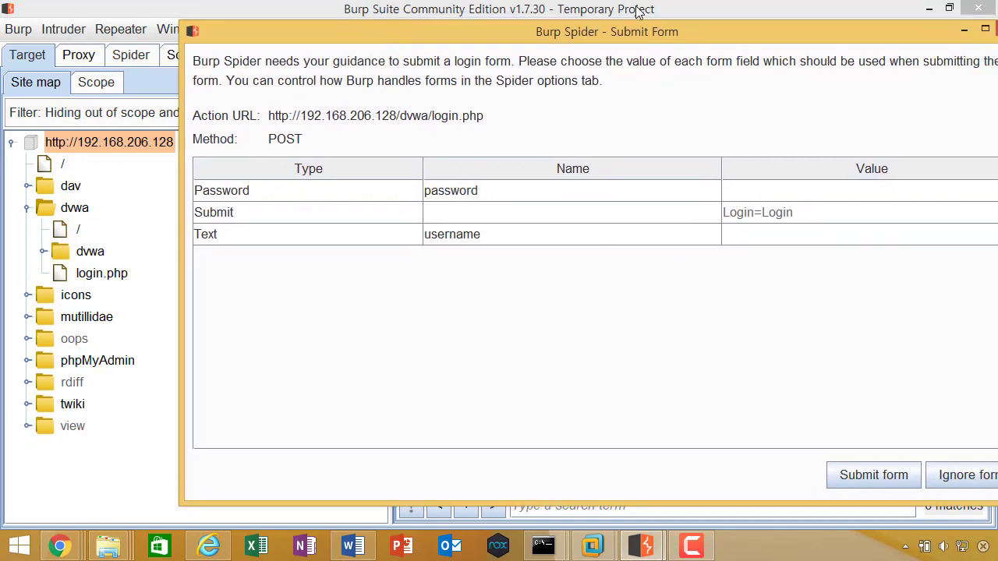
{"action": "left_click_drag", "start_coordinate": [636, 33], "coordinate": [600, 33]}
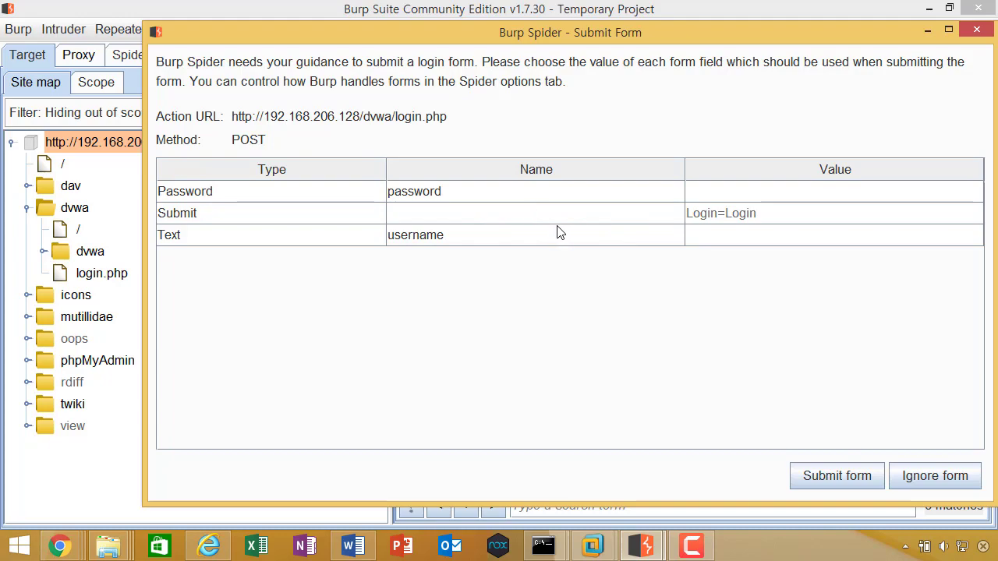
Step: Close the DVWA login-form prompt unsubmitted and shift the phpMyAdmin index.php prompt left
{"action": "left_click", "coordinate": [977, 30]}
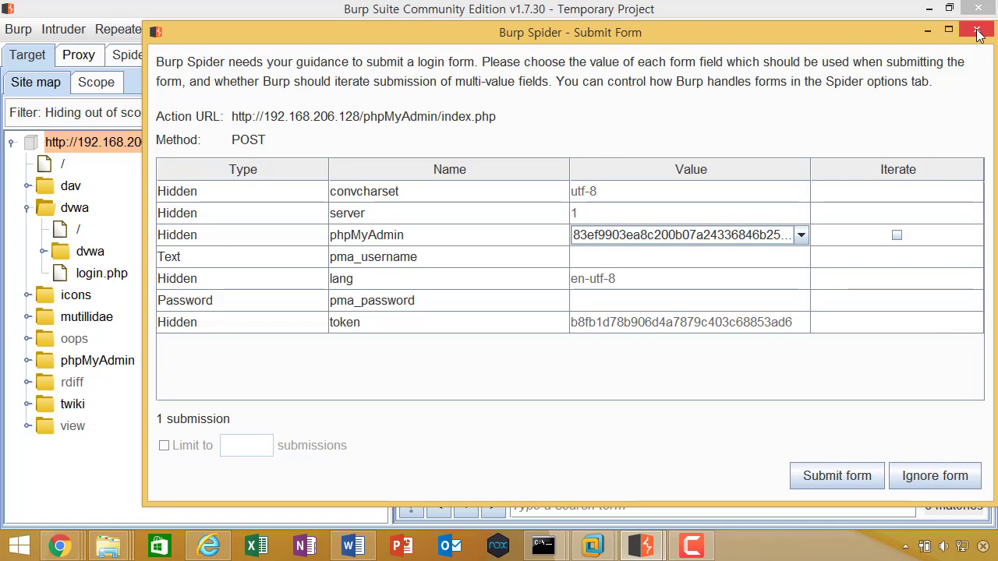
{"action": "left_click_drag", "start_coordinate": [756, 34], "coordinate": [685, 39]}
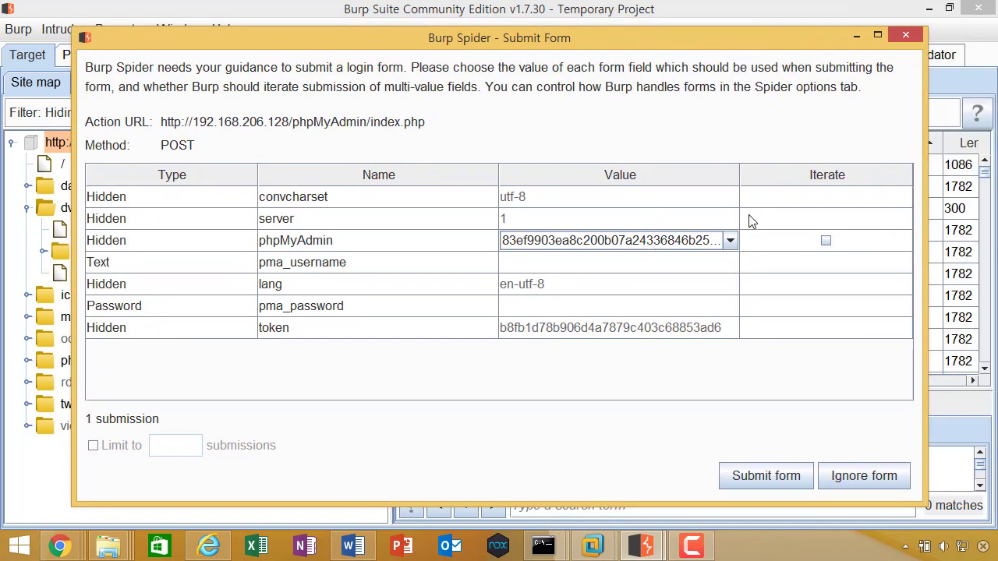
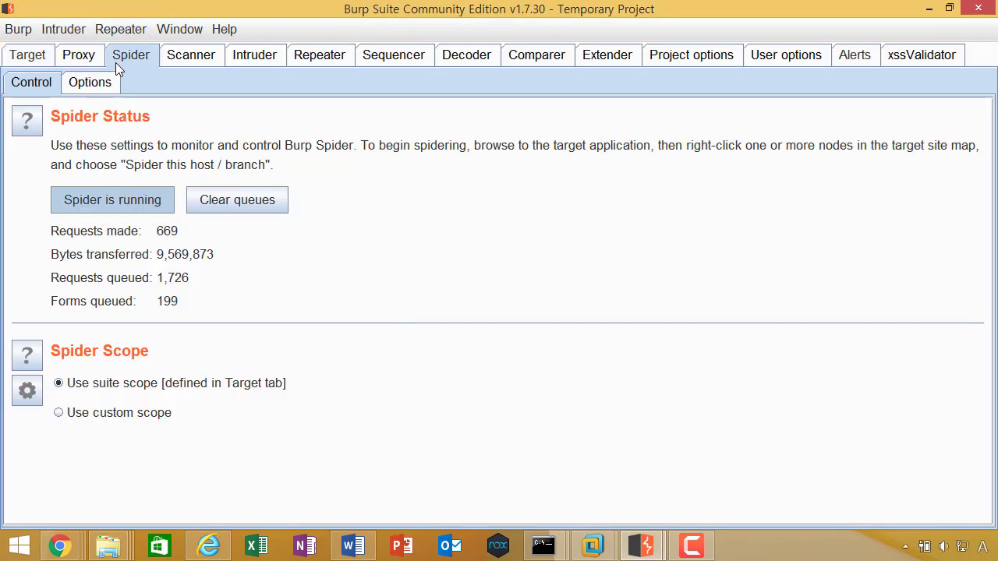
Step: Pause the Mutillidae spider crawl at 684 requests and return to the Target site map
{"action": "left_click", "coordinate": [147, 205]}
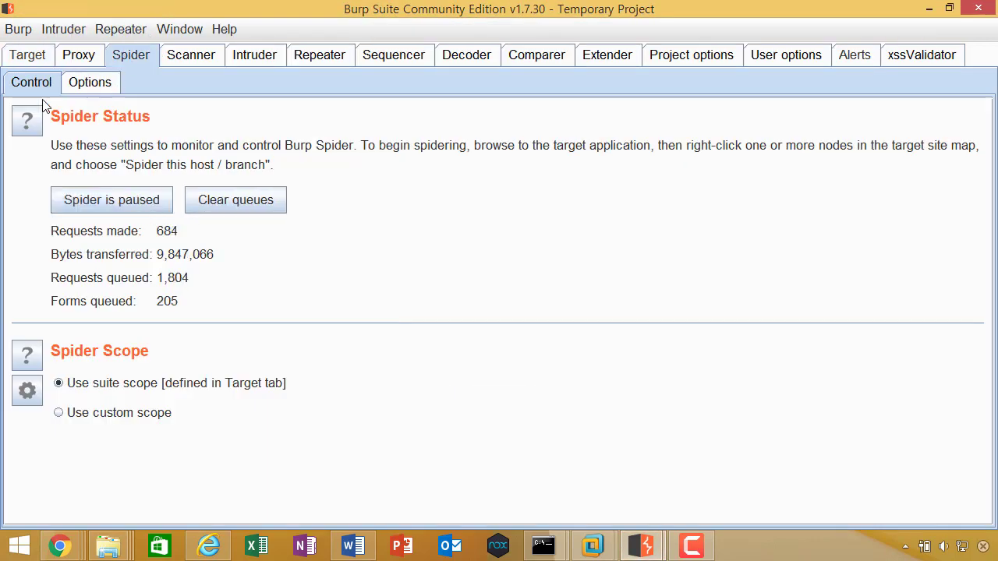
{"action": "left_click", "coordinate": [43, 59]}
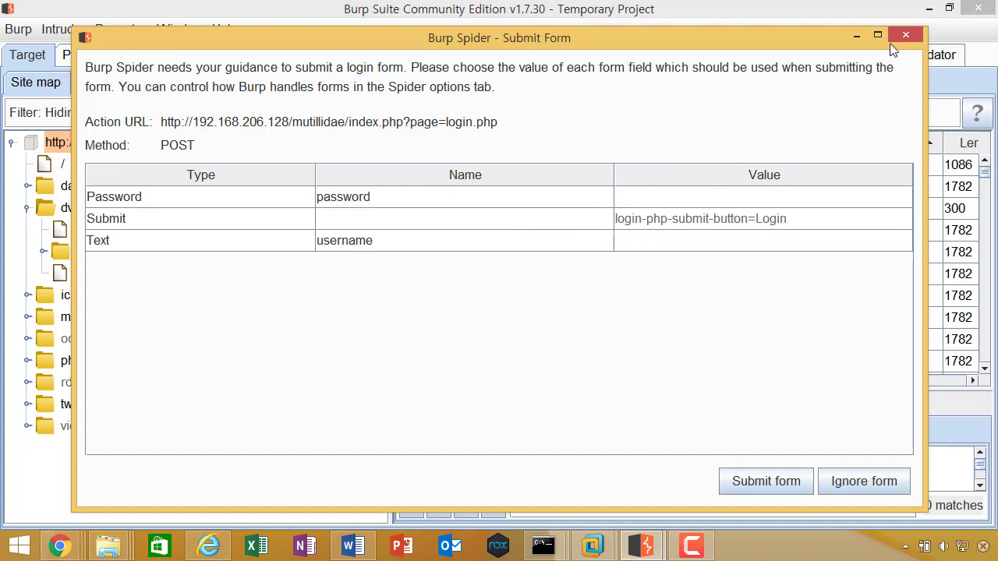
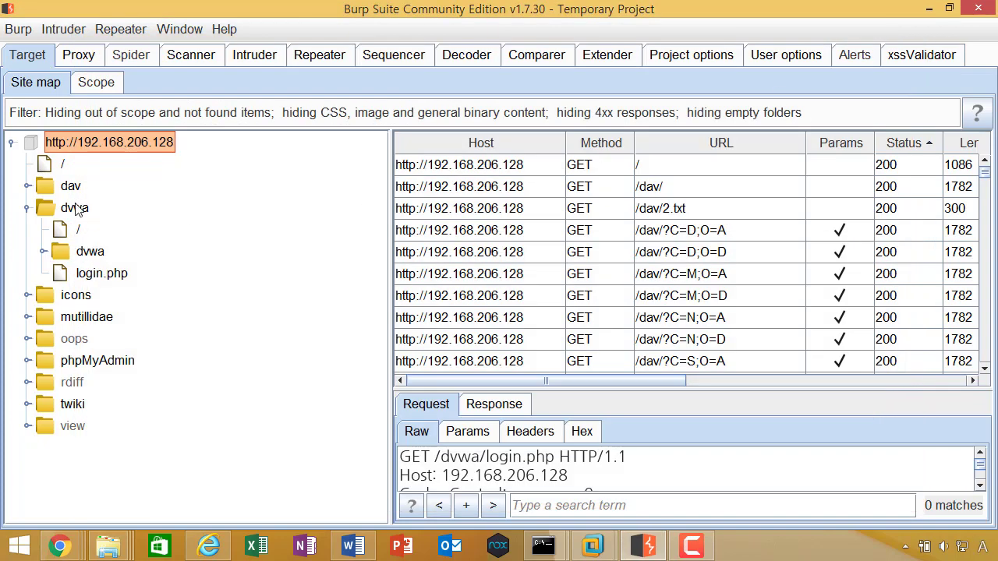
Step: Delete the 192.168.206.128 host and all its dvwa requests from the site map
{"action": "left_click", "coordinate": [77, 212]}
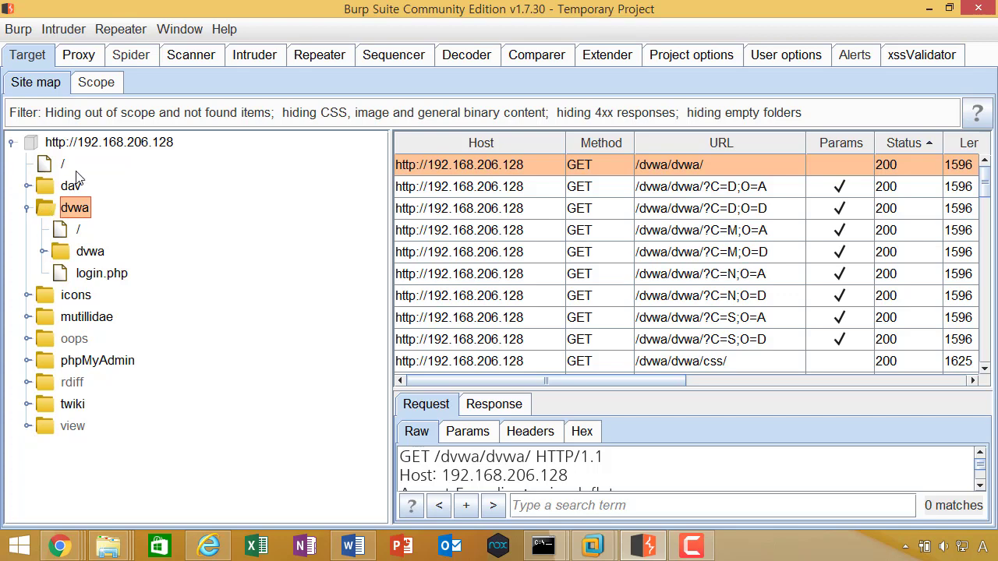
{"action": "left_click", "coordinate": [93, 145]}
{"action": "right_click", "coordinate": [94, 145]}
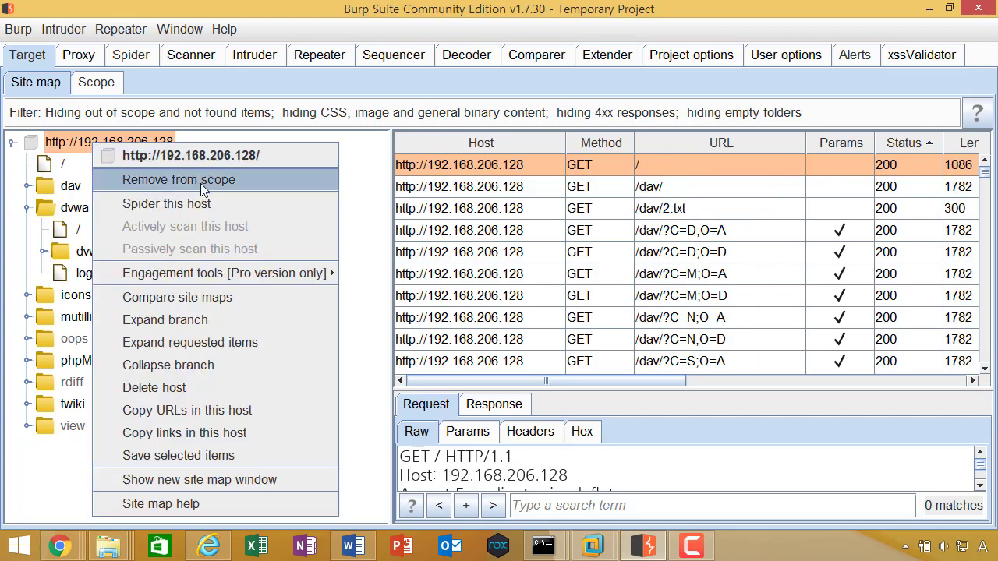
{"action": "left_click", "coordinate": [187, 388]}
{"action": "left_click", "coordinate": [476, 288]}
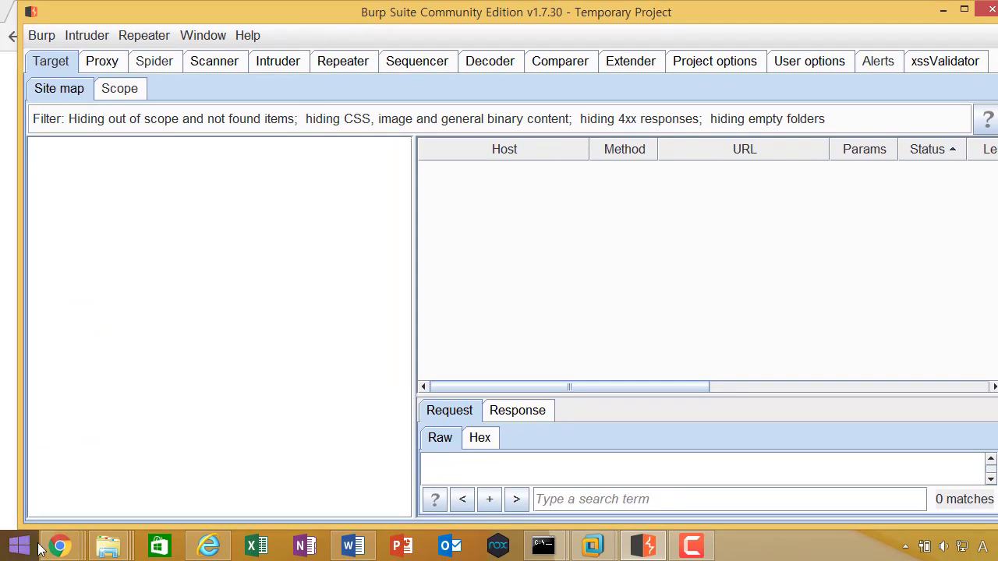
Step: Reload the DVWA login page in Chrome
{"action": "mouse_move", "coordinate": [59, 546]}
{"action": "left_click", "coordinate": [471, 484]}
{"action": "left_click", "coordinate": [341, 35]}
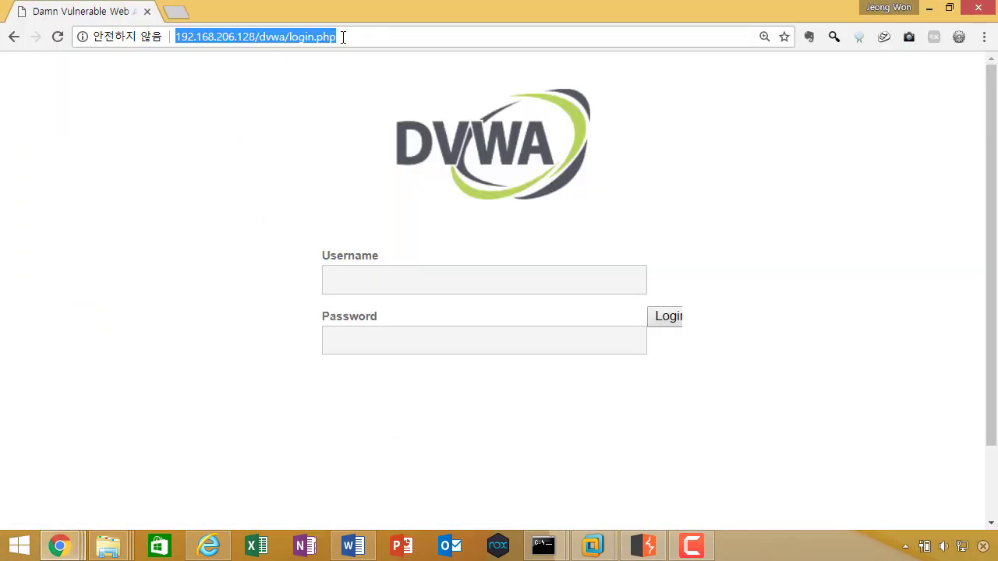
{"action": "key", "text": "Return"}
Step: Back in Burp, expand the host and dvwa nodes to show login.php, then move the window aside
{"action": "key", "text": "alt+Tab"}
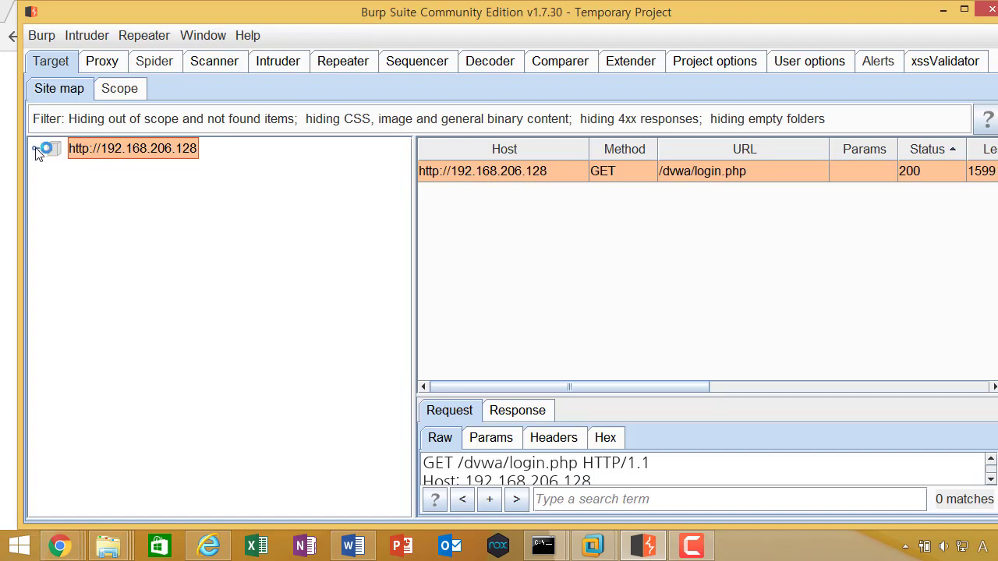
{"action": "left_click", "coordinate": [36, 148]}
{"action": "left_click", "coordinate": [52, 171]}
{"action": "left_click", "coordinate": [97, 171]}
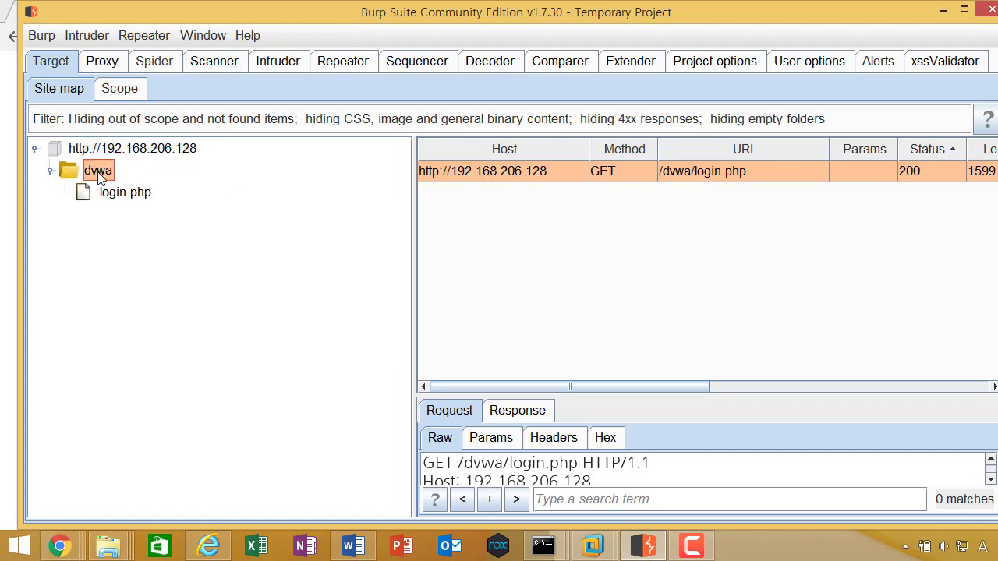
{"action": "left_click_drag", "start_coordinate": [157, 18], "coordinate": [270, 26]}
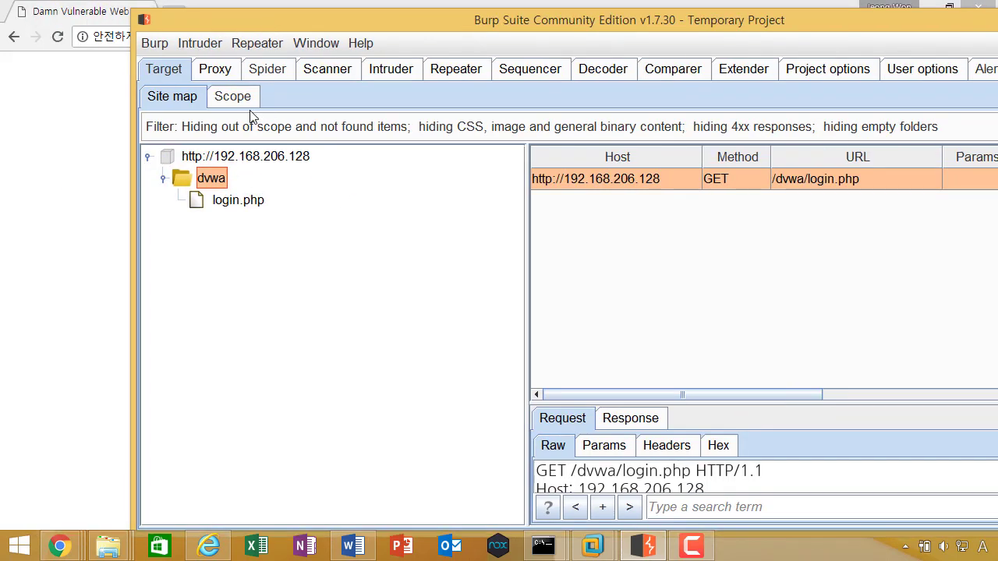
{"action": "left_click", "coordinate": [281, 70]}
{"action": "left_click", "coordinate": [226, 96]}
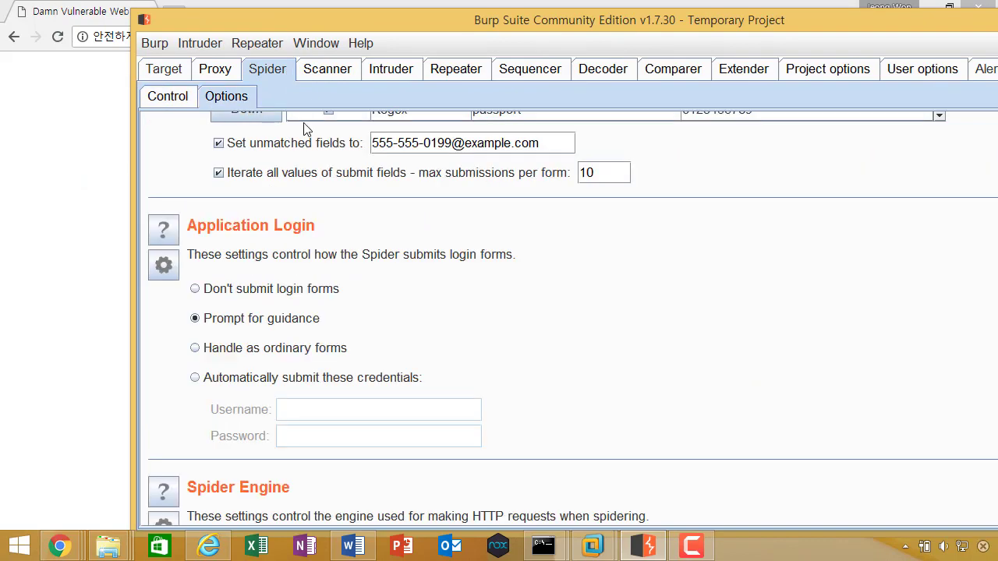
{"action": "double_click", "coordinate": [348, 22]}
{"action": "scroll", "coordinate": [470, 226], "scroll_direction": "down", "scroll_amount": 5}
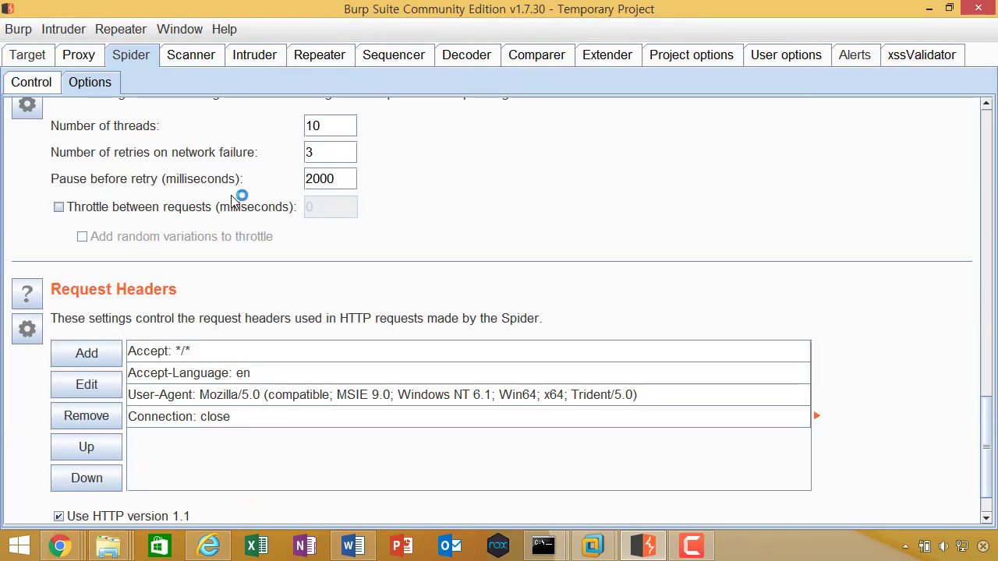
{"action": "scroll", "coordinate": [234, 197], "scroll_direction": "up", "scroll_amount": 2}
{"action": "scroll", "coordinate": [223, 200], "scroll_direction": "up", "scroll_amount": 2}
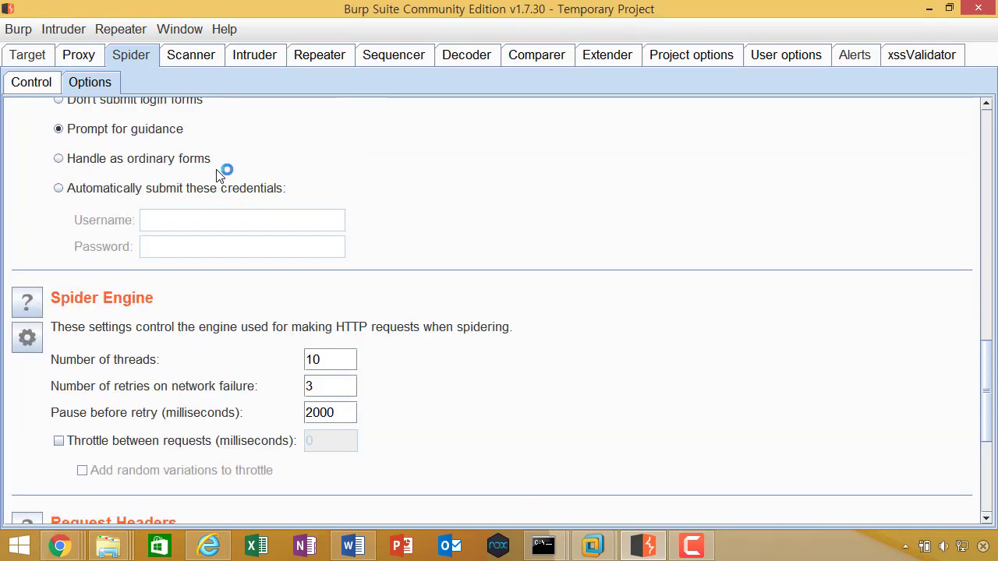
{"action": "scroll", "coordinate": [207, 187], "scroll_direction": "up", "scroll_amount": 2}
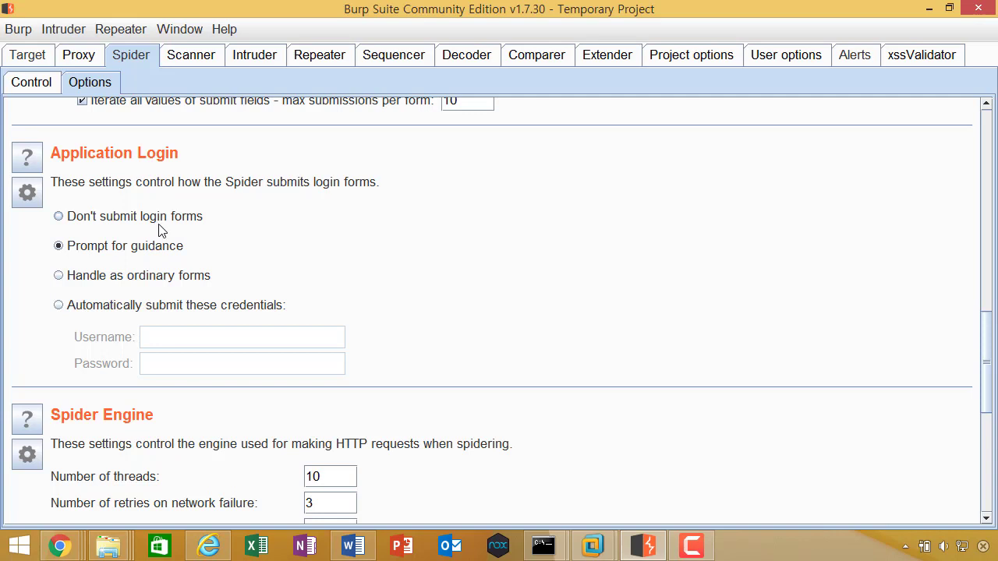
{"action": "scroll", "coordinate": [152, 233], "scroll_direction": "up", "scroll_amount": 2}
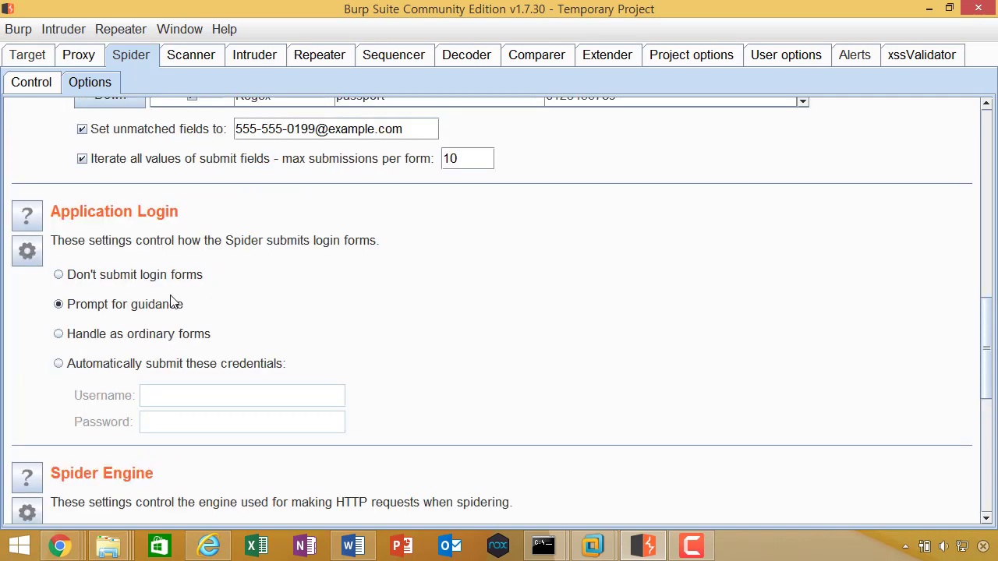
{"action": "left_click", "coordinate": [144, 279]}
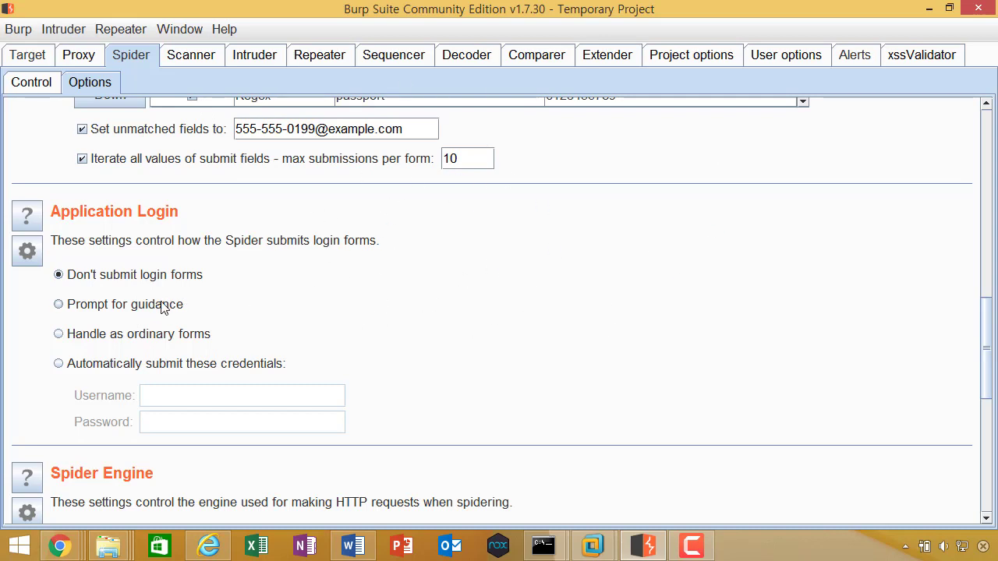
{"action": "left_click", "coordinate": [161, 310]}
{"action": "left_click", "coordinate": [205, 369]}
{"action": "scroll", "coordinate": [206, 369], "scroll_direction": "down", "scroll_amount": 3}
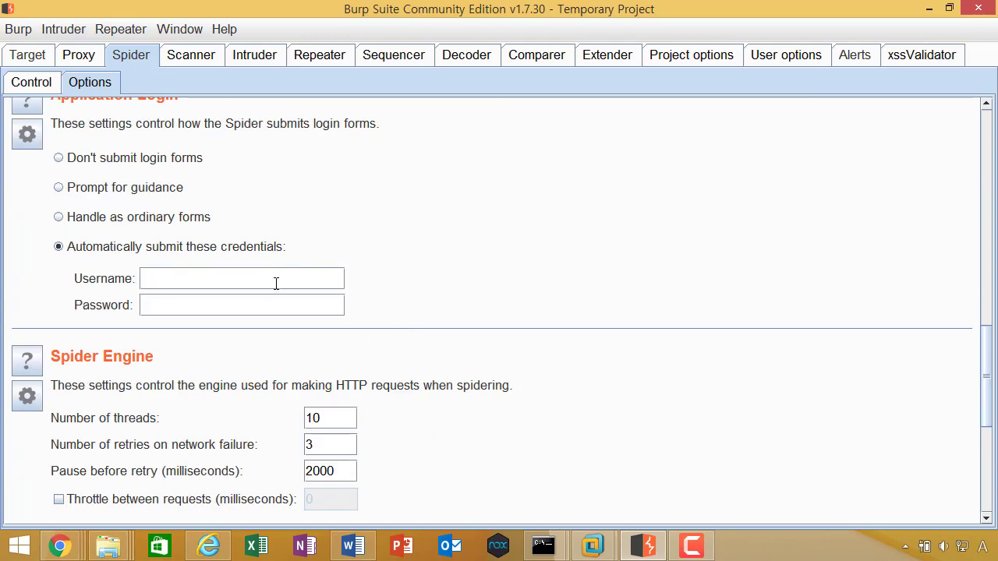
{"action": "left_click", "coordinate": [118, 191]}
{"action": "left_click", "coordinate": [44, 60]}
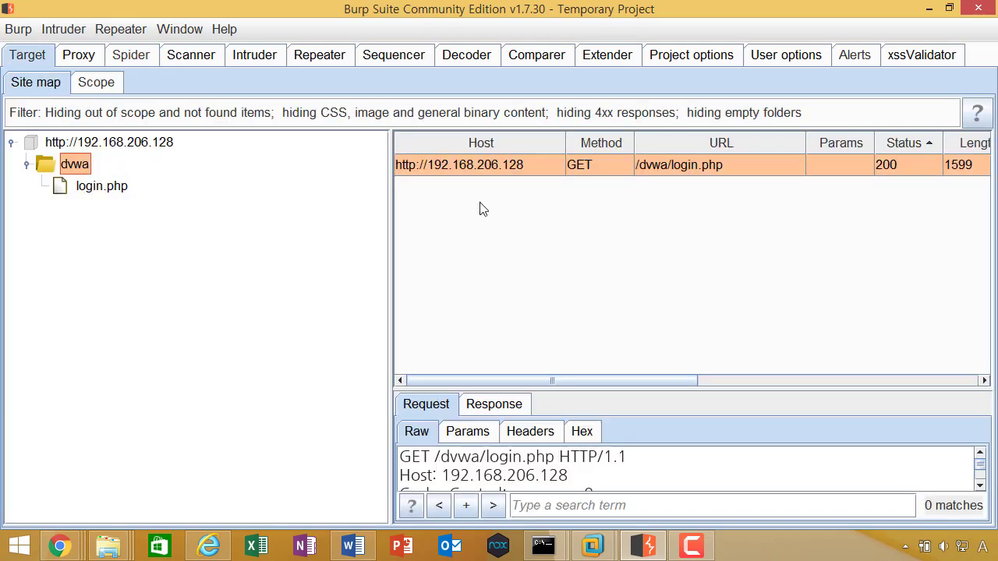
Step: Spider the dvwa branch, ignoring the user-info and mutillidae login form prompts
{"action": "right_click", "coordinate": [78, 163]}
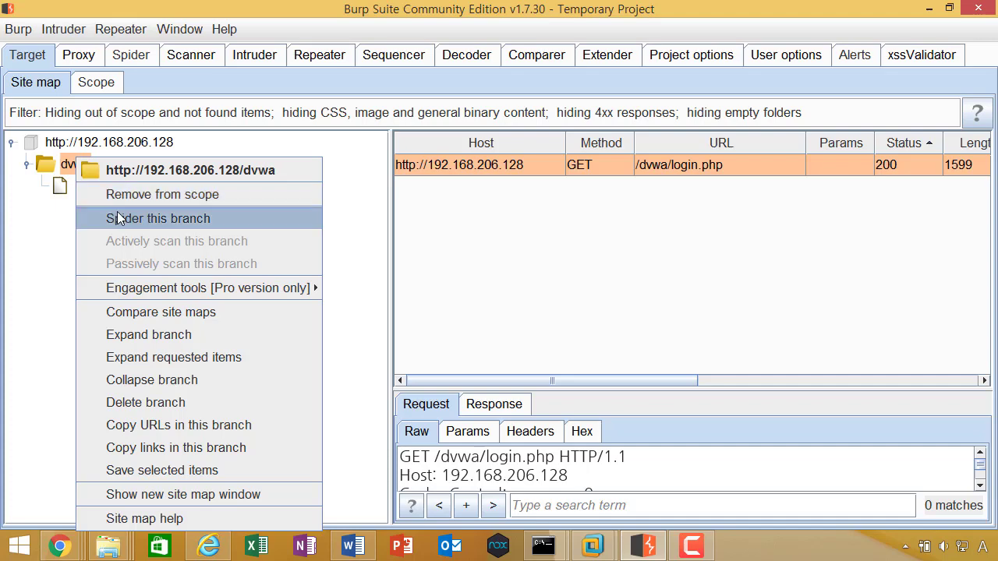
{"action": "left_click", "coordinate": [119, 219]}
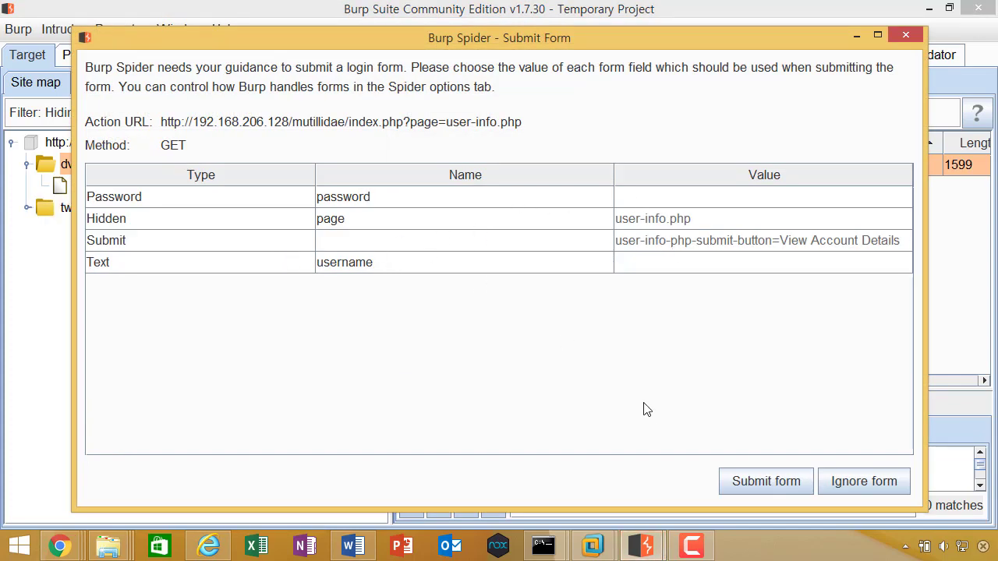
{"action": "left_click", "coordinate": [898, 486]}
{"action": "left_click", "coordinate": [893, 486]}
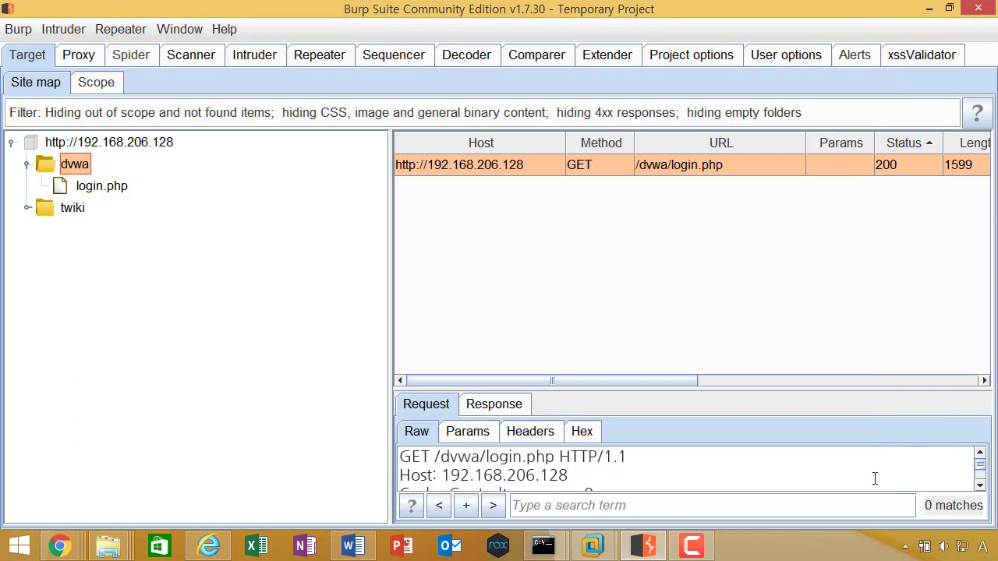
Step: Expand the twiki folder to show its bin and pub folders
{"action": "left_click", "coordinate": [30, 208]}
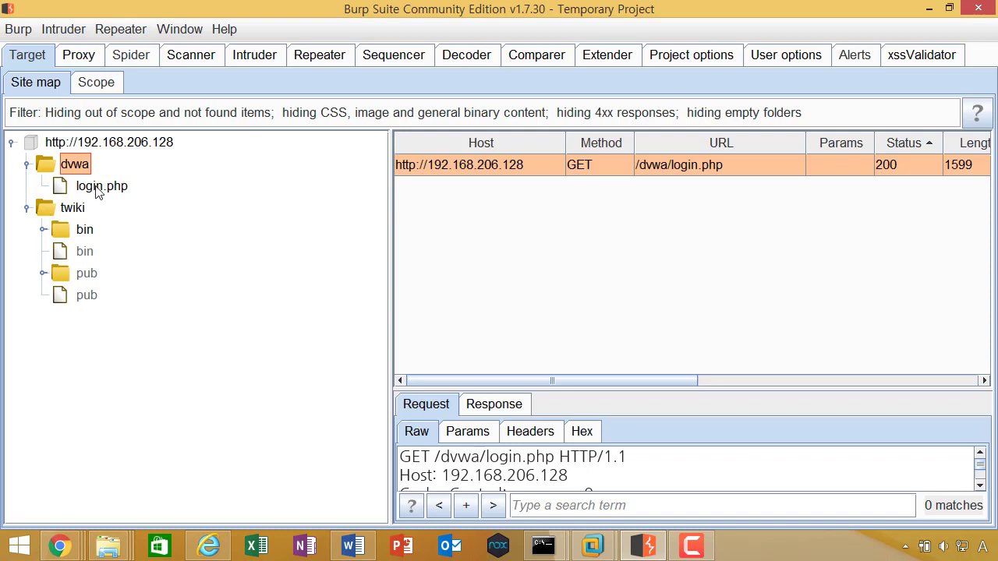
{"action": "mouse_move", "coordinate": [60, 546]}
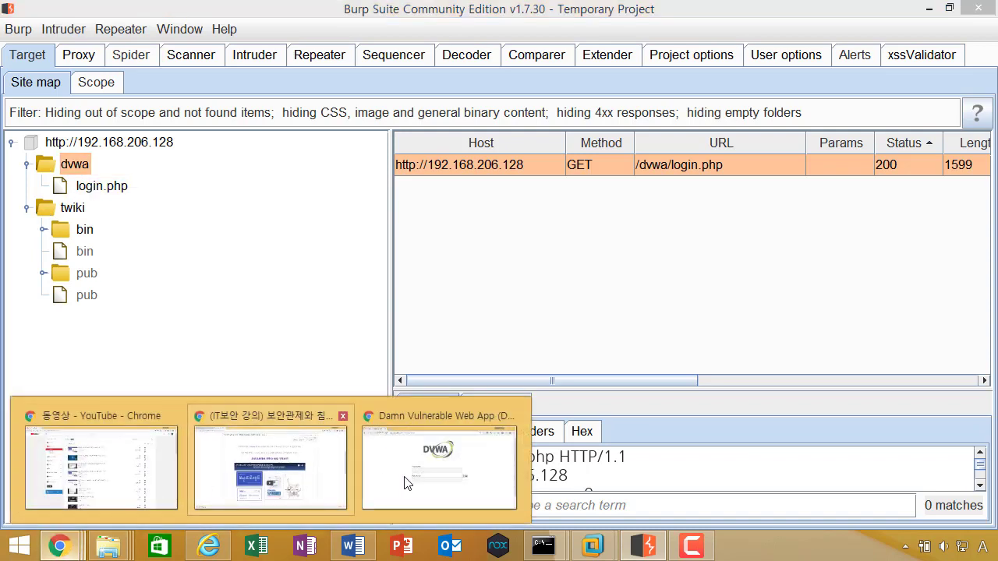
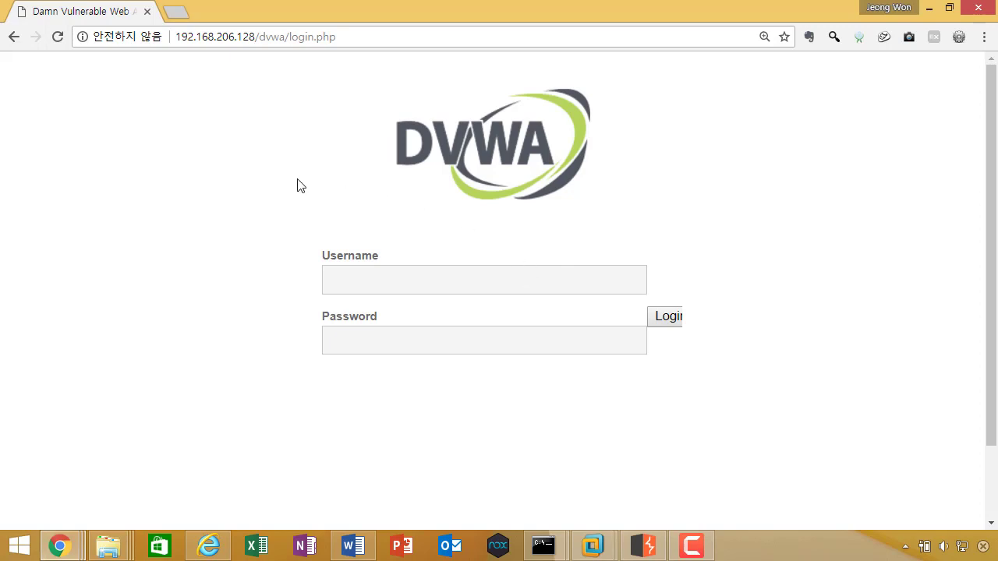
Step: Switch from the DVWA login page in Chrome to Burp Suite's Target site map
{"action": "key", "text": "alt+Tab"}
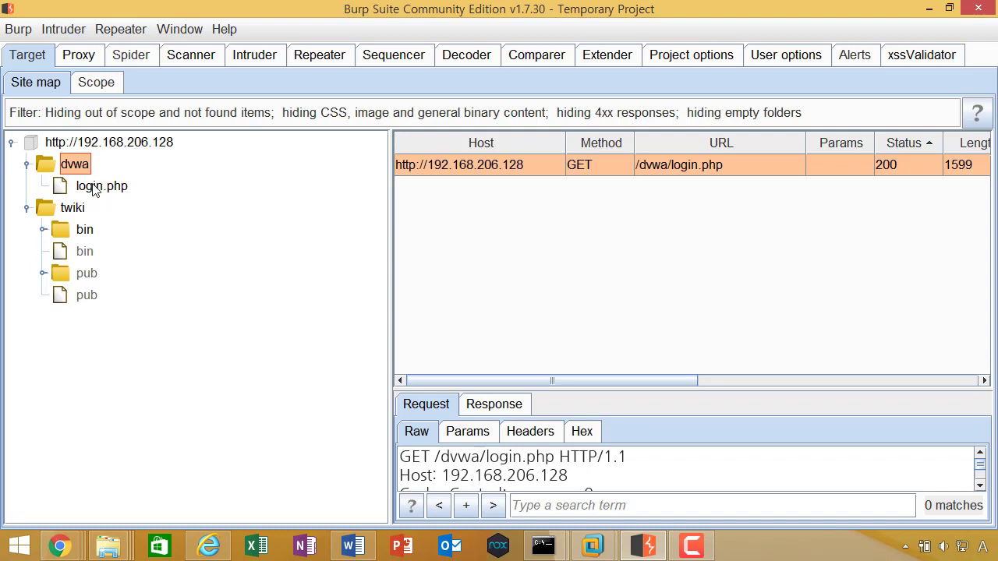
Step: Pause the running Spider from its Control tab, then go back to Spider Options
{"action": "left_click", "coordinate": [148, 60]}
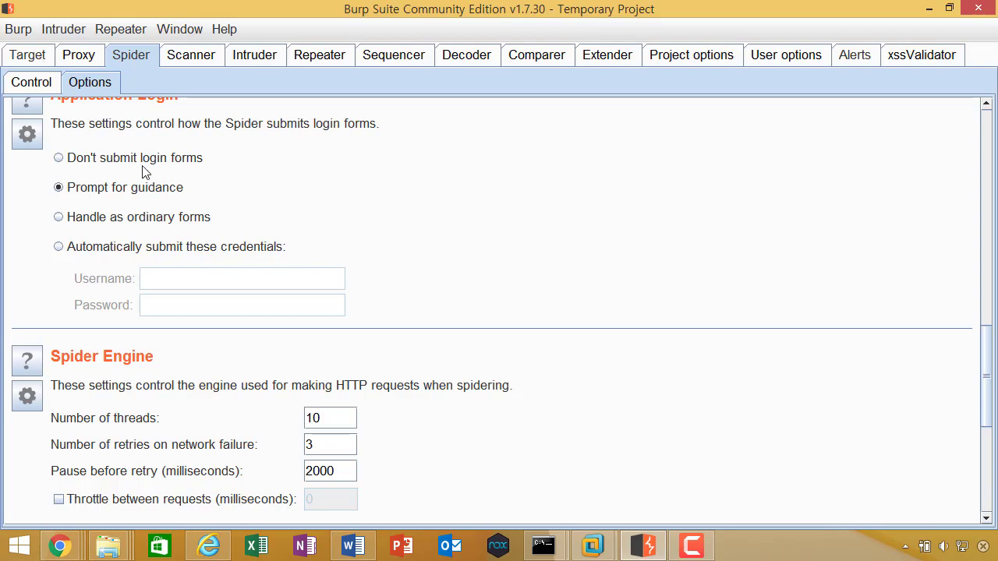
{"action": "scroll", "coordinate": [144, 170], "scroll_direction": "up", "scroll_amount": 10}
{"action": "left_click", "coordinate": [31, 81]}
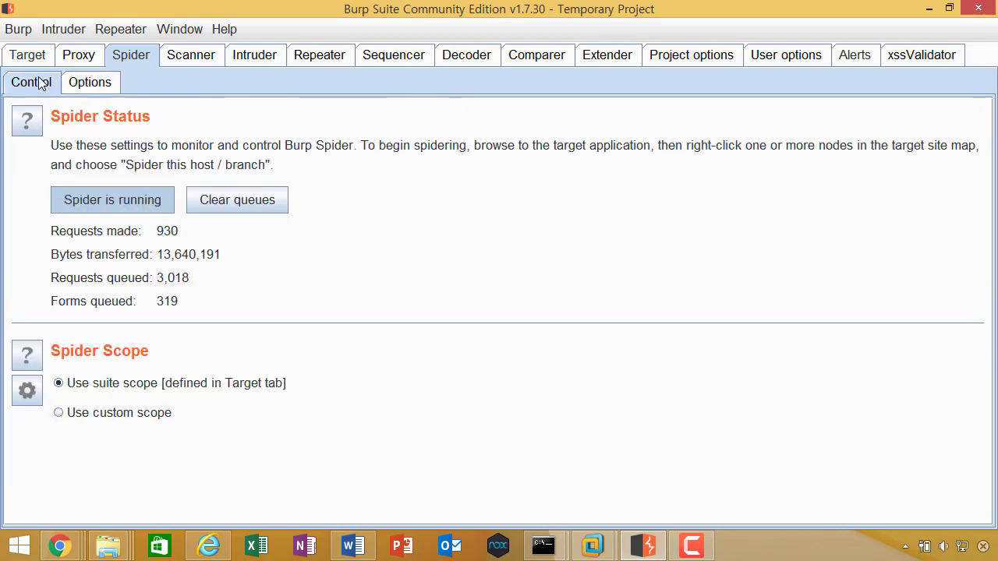
{"action": "left_click", "coordinate": [145, 200]}
{"action": "left_click", "coordinate": [90, 82]}
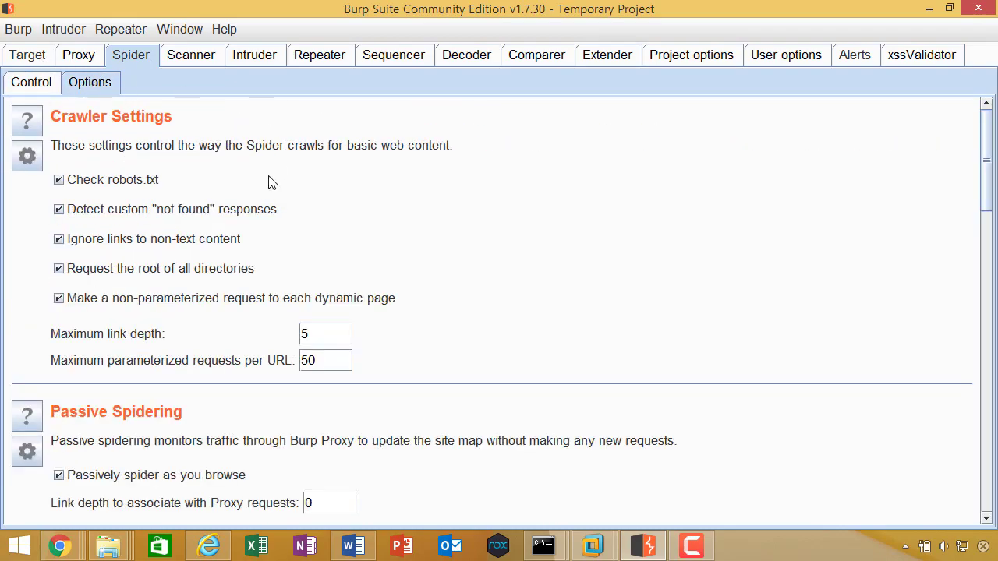
Step: Enable 'Automatically submit these credentials' with the admin username and its password
{"action": "scroll", "coordinate": [499, 222], "scroll_direction": "down", "scroll_amount": 10}
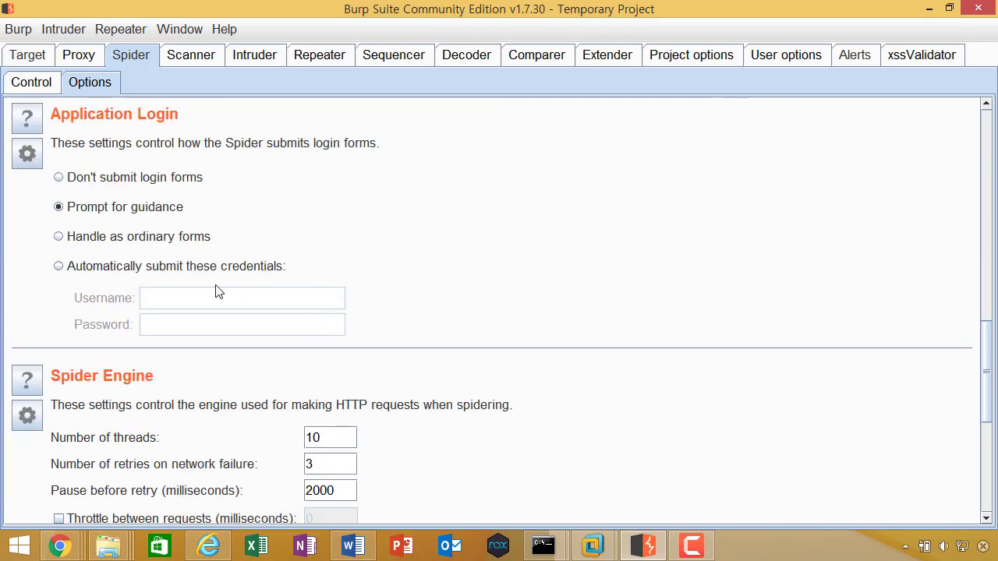
{"action": "left_click", "coordinate": [163, 266]}
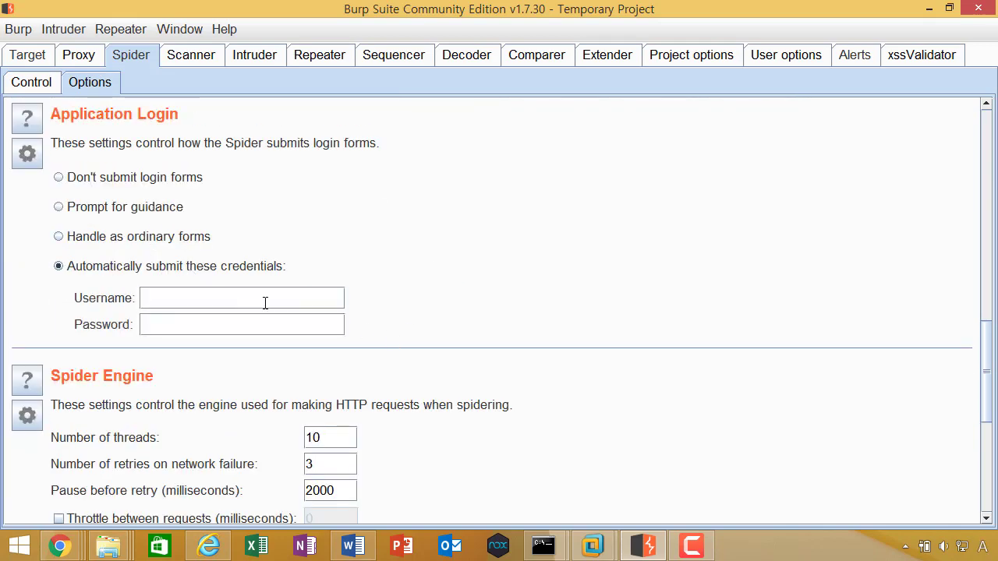
{"action": "left_click", "coordinate": [265, 302]}
{"action": "type", "text": "admiadmi3"}
{"action": "scroll", "coordinate": [511, 288], "scroll_direction": "up", "scroll_amount": 5}
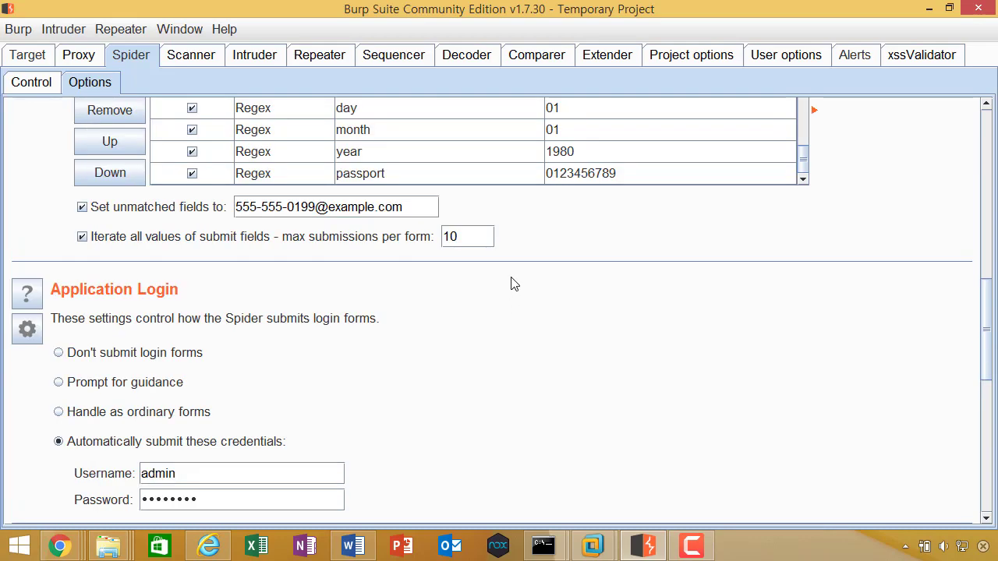
{"action": "left_click", "coordinate": [28, 55]}
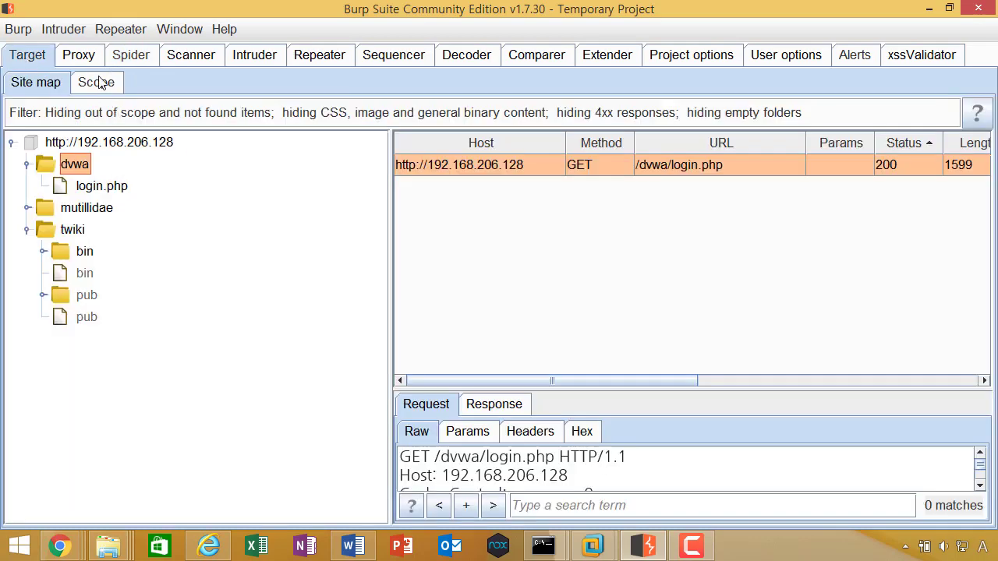
Step: Run 'Spider this branch' on the dvwa node of the site map
{"action": "left_click_drag", "start_coordinate": [120, 15], "coordinate": [211, 21]}
{"action": "right_click", "coordinate": [173, 170]}
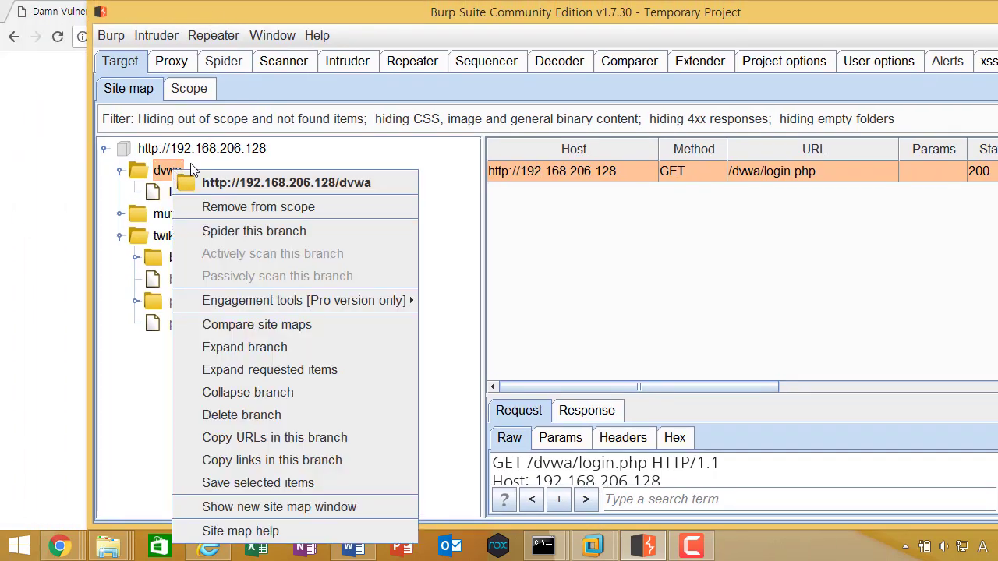
{"action": "left_click", "coordinate": [301, 232]}
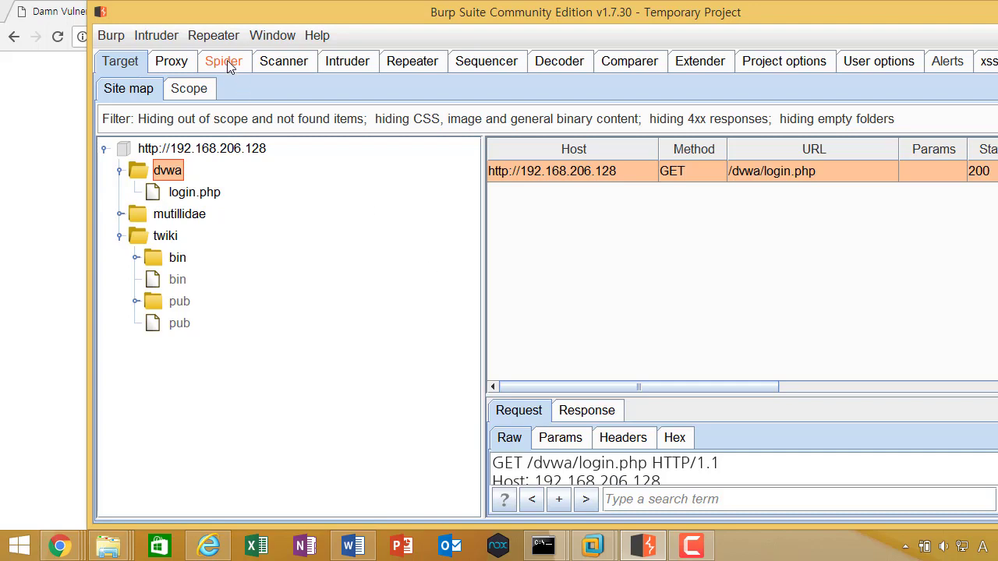
Step: Review the Spider's auto-login options and request and form counts, then return to the site map
{"action": "left_click", "coordinate": [226, 60]}
{"action": "left_click", "coordinate": [133, 65]}
{"action": "left_click", "coordinate": [209, 68]}
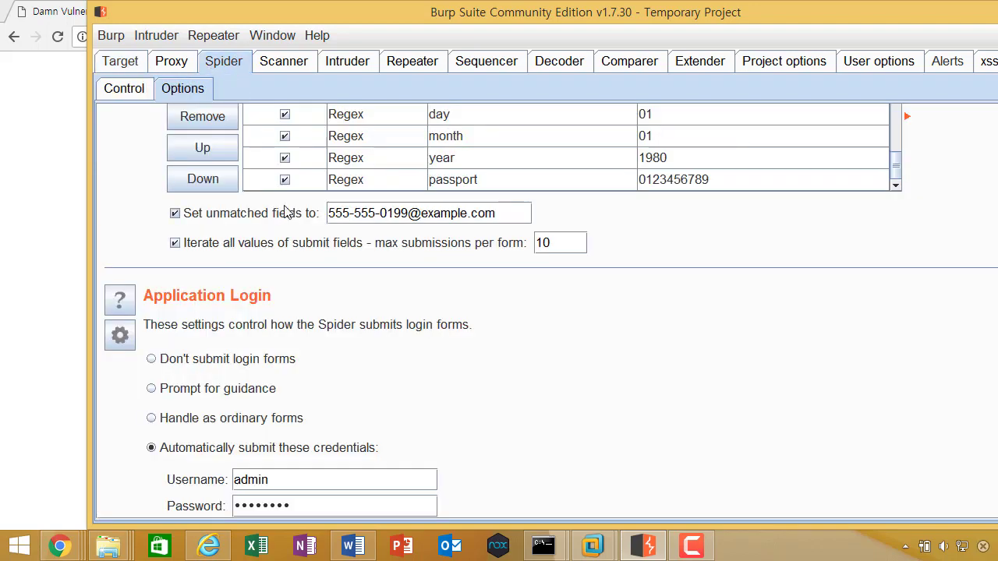
{"action": "scroll", "coordinate": [292, 197], "scroll_direction": "up", "scroll_amount": 10}
{"action": "left_click", "coordinate": [133, 88]}
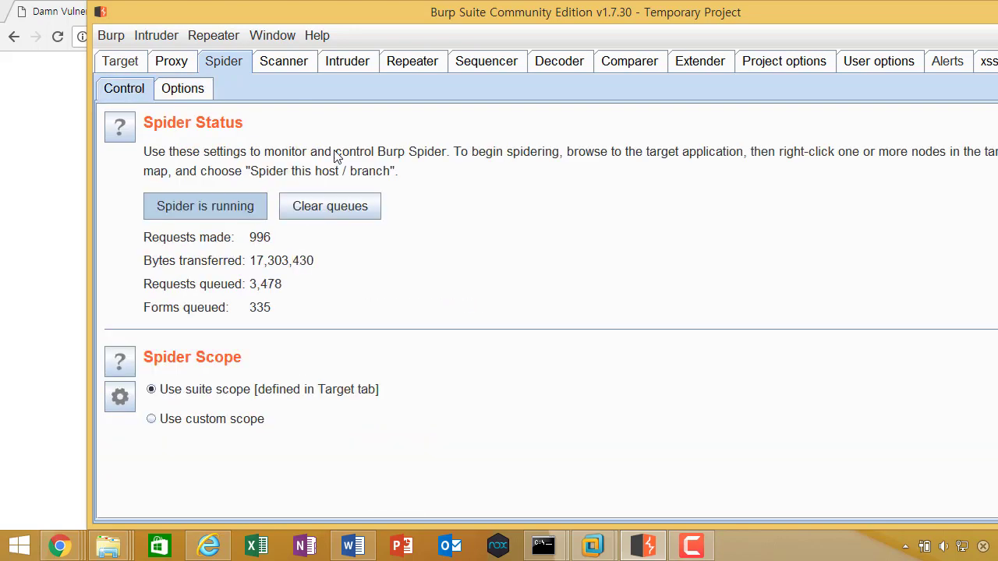
{"action": "left_click", "coordinate": [146, 63]}
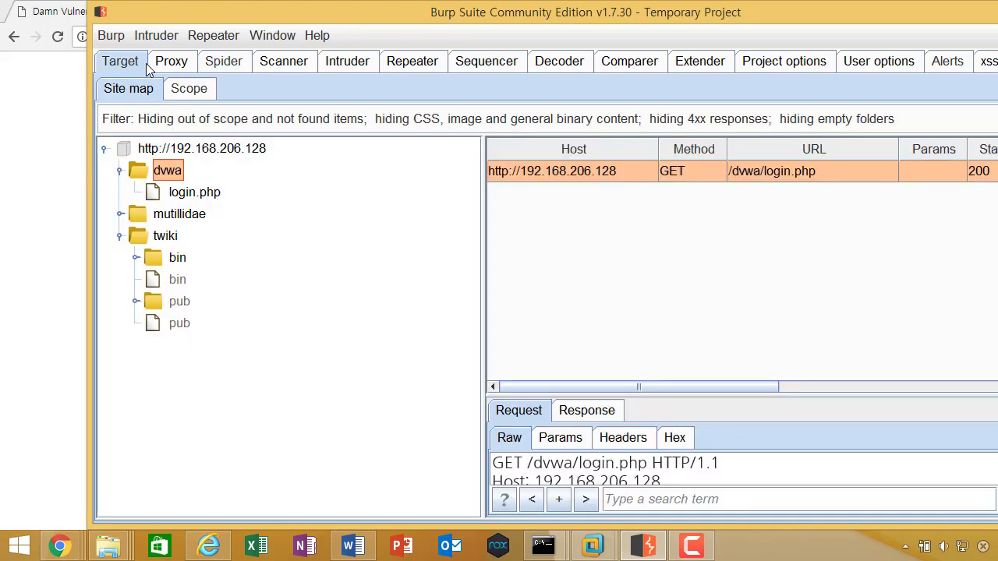
{"action": "left_click", "coordinate": [81, 244]}
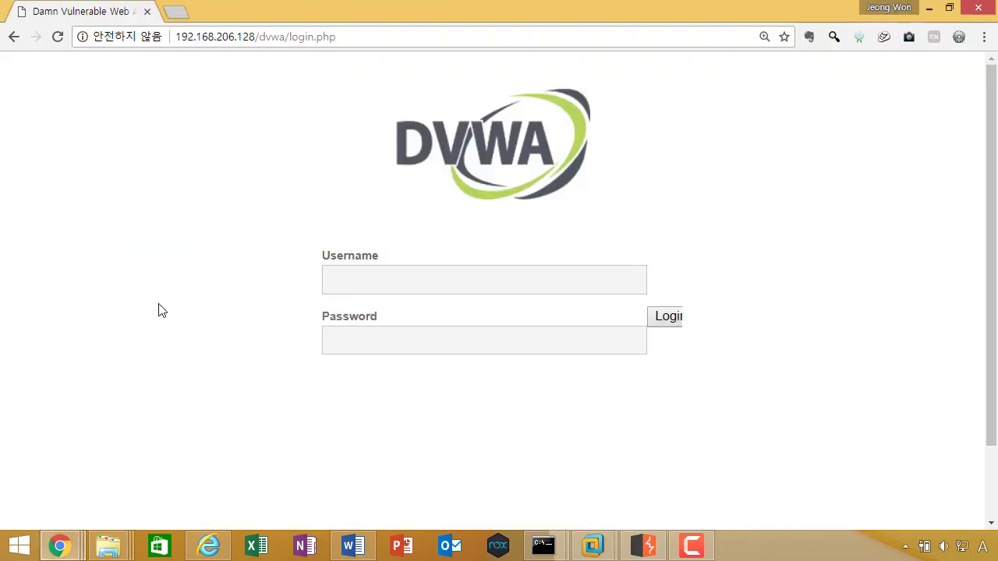
{"action": "key", "text": "alt+Tab"}
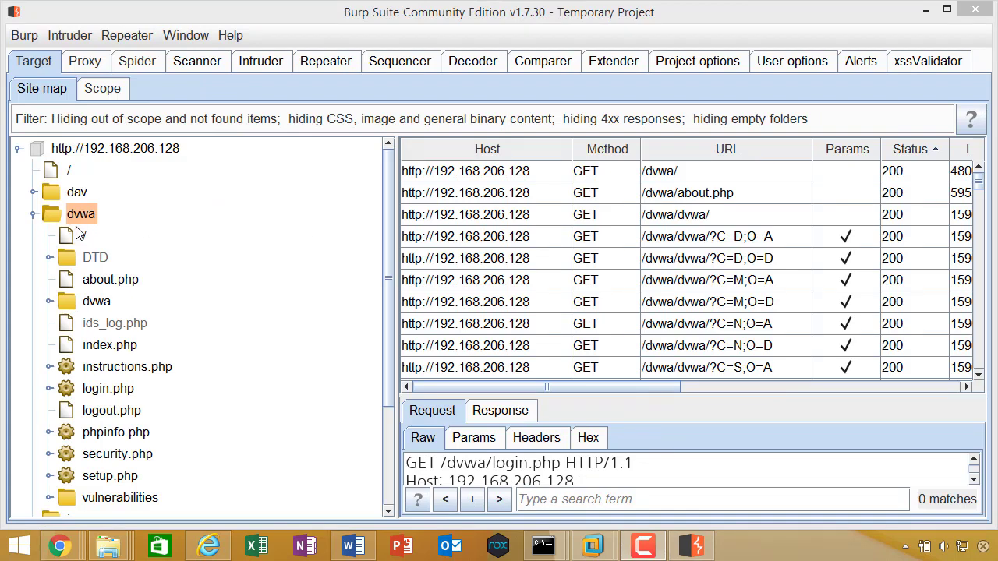
Step: Select the populated dvwa folder and recheck the Spider's login credential settings
{"action": "left_click", "coordinate": [86, 221]}
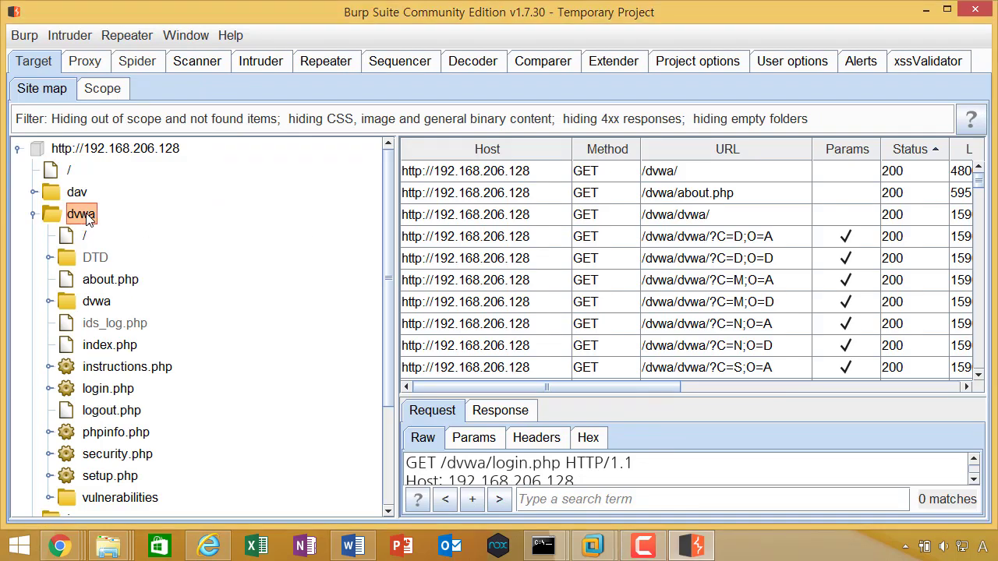
{"action": "scroll", "coordinate": [87, 220], "scroll_direction": "down", "scroll_amount": 3}
{"action": "scroll", "coordinate": [88, 221], "scroll_direction": "up", "scroll_amount": 3}
{"action": "scroll", "coordinate": [164, 222], "scroll_direction": "down", "scroll_amount": 3}
{"action": "scroll", "coordinate": [176, 233], "scroll_direction": "up", "scroll_amount": 1}
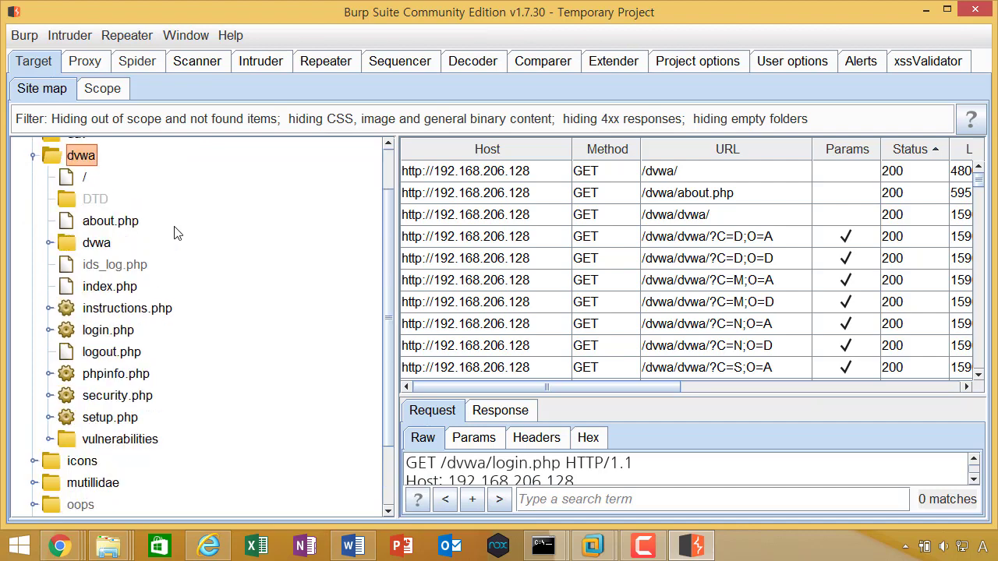
{"action": "scroll", "coordinate": [175, 234], "scroll_direction": "up", "scroll_amount": 1}
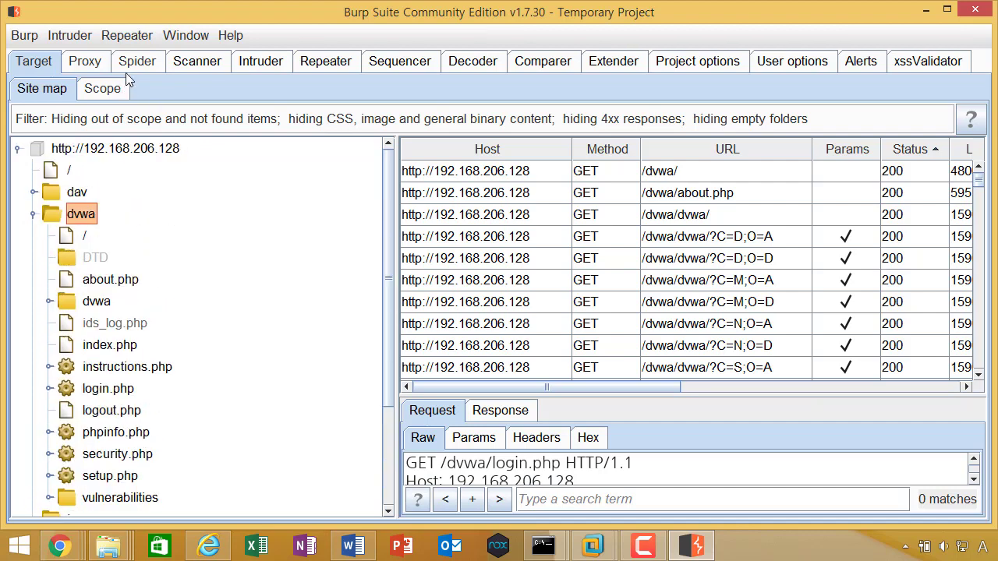
{"action": "left_click", "coordinate": [133, 62]}
{"action": "scroll", "coordinate": [315, 273], "scroll_direction": "down", "scroll_amount": 1}
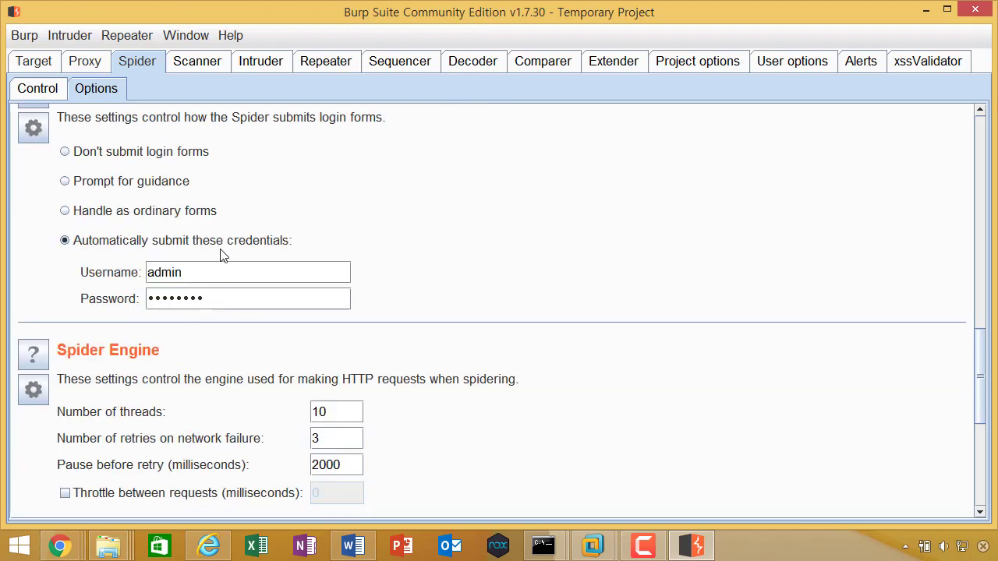
{"action": "left_click", "coordinate": [48, 64]}
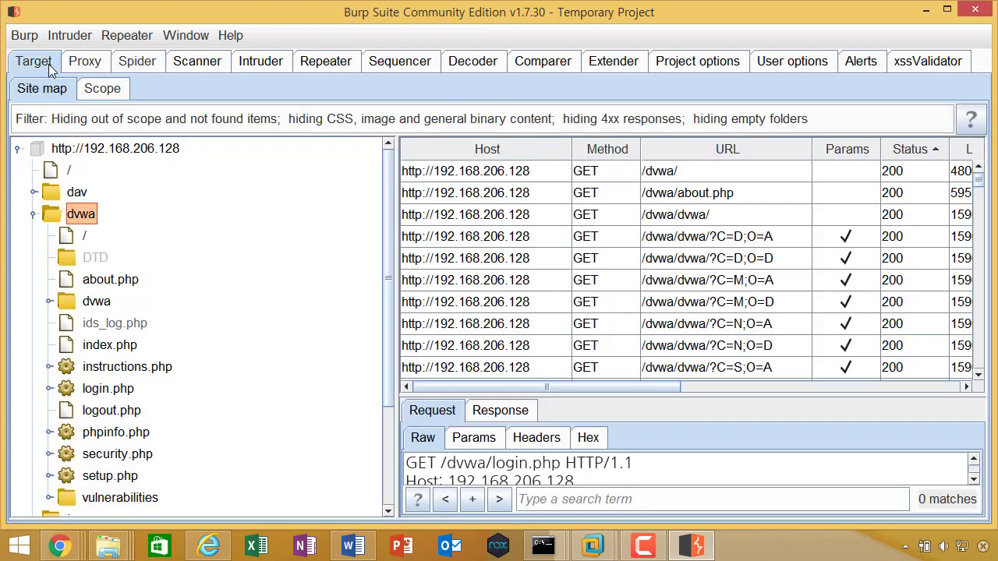
Step: Expand /dvwa/vulnerabilities/ to list brute, csrf, exec, fi, sqli, sqli_blind and upload
{"action": "scroll", "coordinate": [92, 220], "scroll_direction": "down", "scroll_amount": 1}
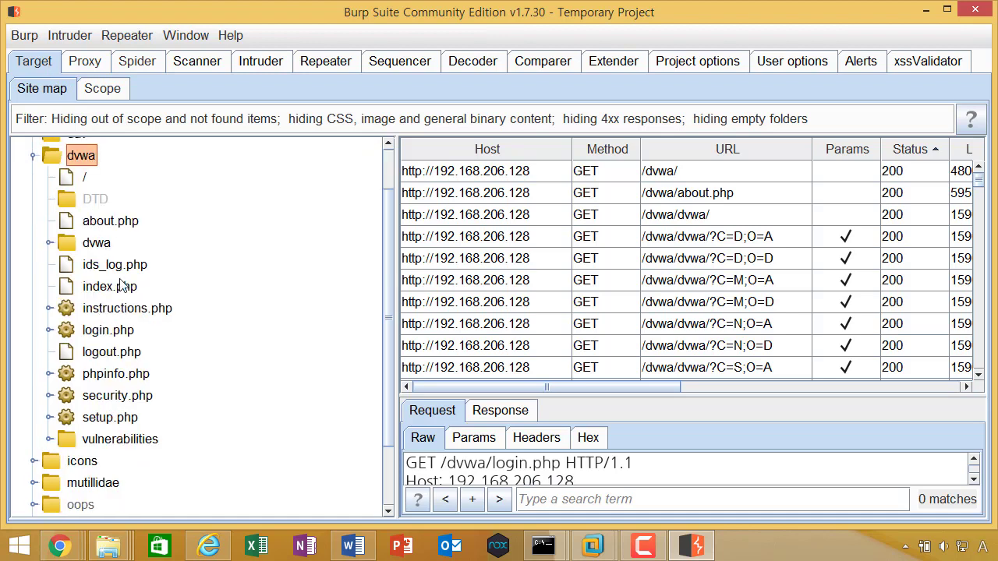
{"action": "left_click", "coordinate": [52, 440]}
{"action": "left_click", "coordinate": [124, 225]}
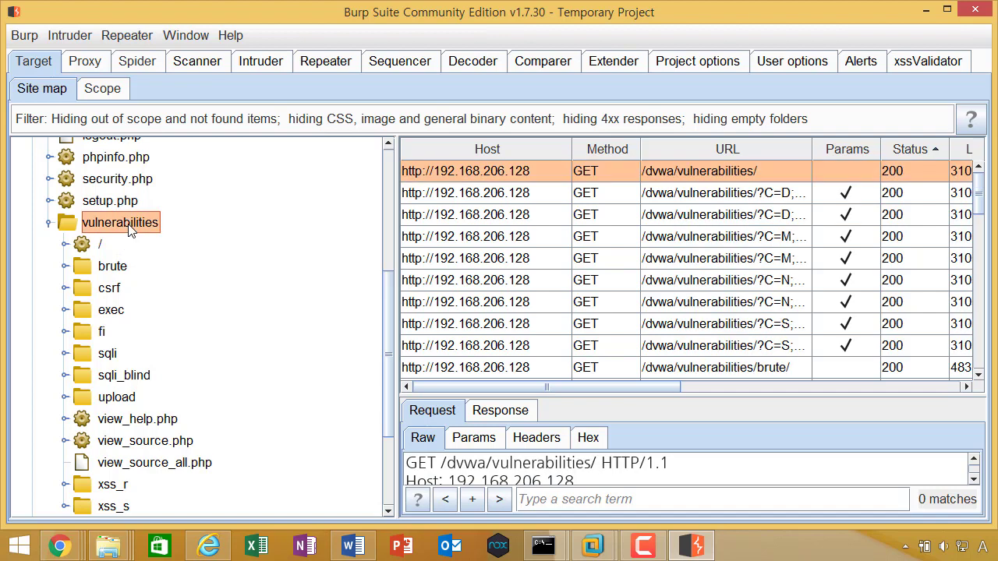
{"action": "scroll", "coordinate": [109, 234], "scroll_direction": "up", "scroll_amount": 2}
{"action": "scroll", "coordinate": [110, 257], "scroll_direction": "up", "scroll_amount": 2}
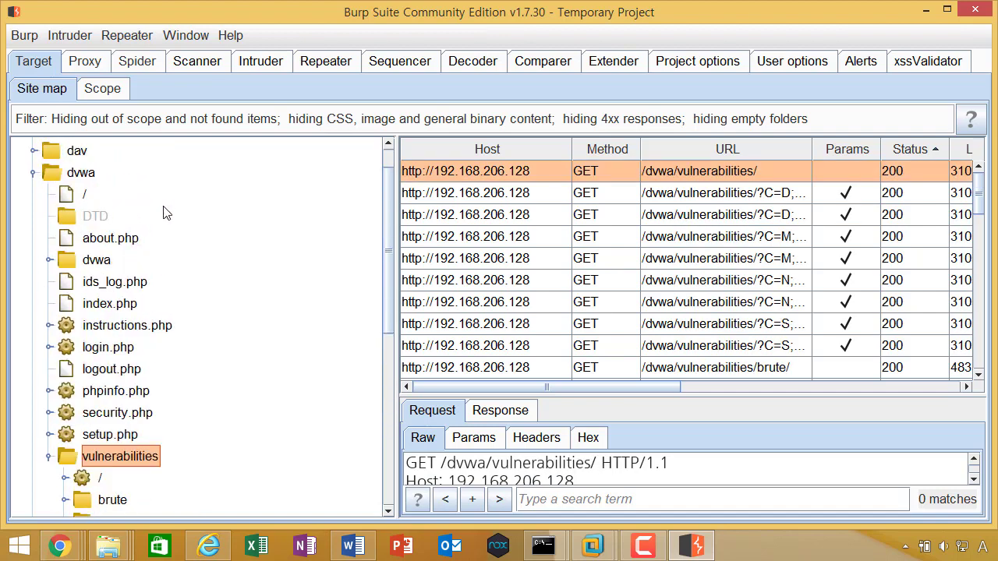
Step: Expand the inner dvwa folder, then briefly focus the DVWA login page's Username field
{"action": "left_click", "coordinate": [52, 260]}
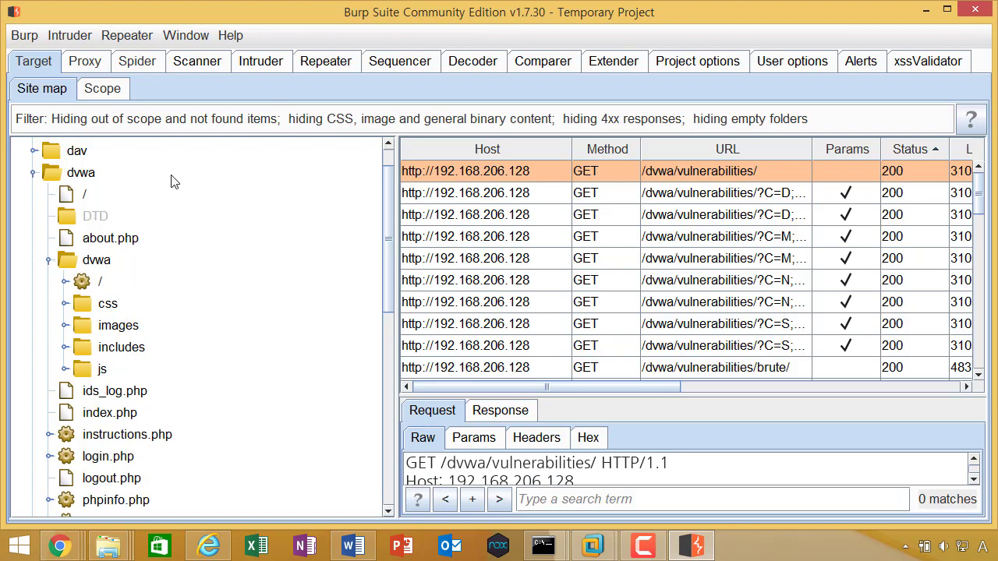
{"action": "scroll", "coordinate": [170, 296], "scroll_direction": "down", "scroll_amount": 2}
{"action": "scroll", "coordinate": [170, 294], "scroll_direction": "down", "scroll_amount": 2}
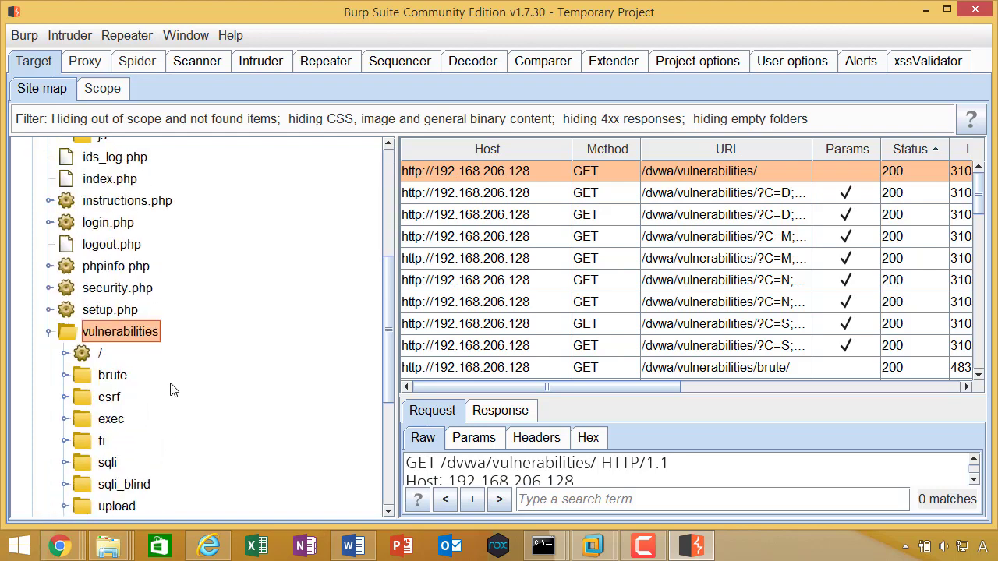
{"action": "mouse_move", "coordinate": [59, 546]}
{"action": "left_click", "coordinate": [441, 457]}
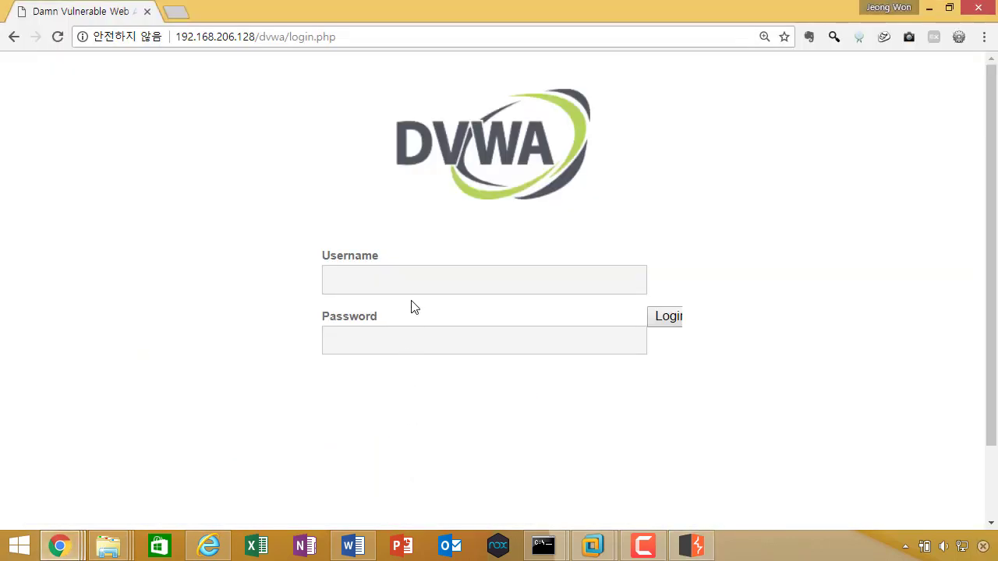
{"action": "left_click", "coordinate": [432, 283]}
{"action": "key", "text": "alt+Tab"}
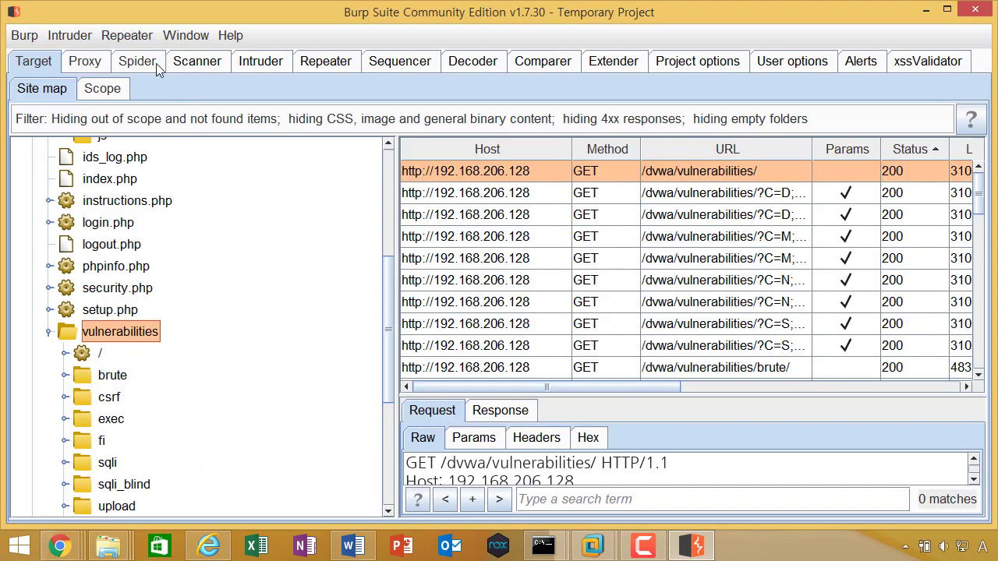
Step: Check the Spider's running status counters, then review the crawled site map
{"action": "left_click", "coordinate": [155, 63]}
{"action": "left_click", "coordinate": [56, 92]}
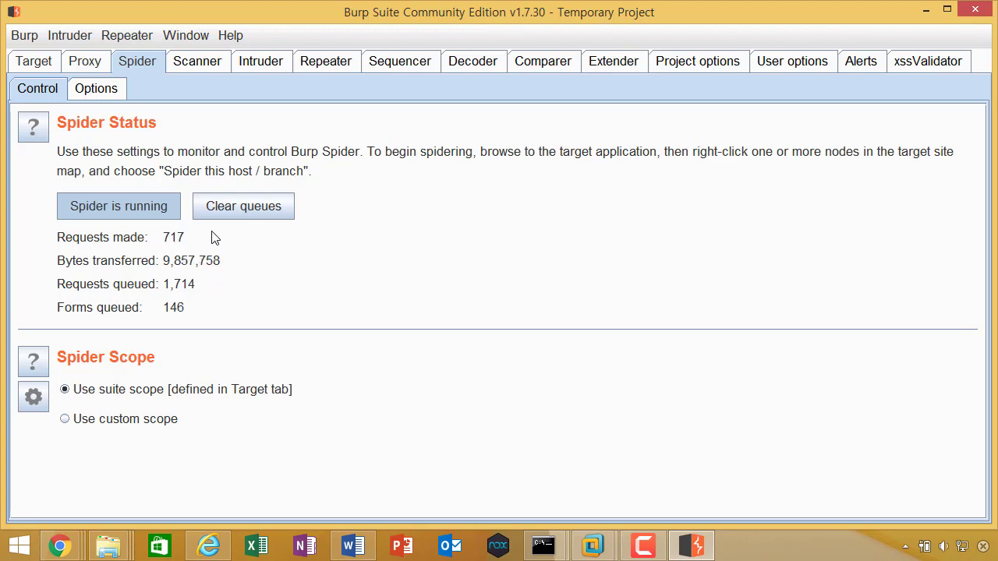
{"action": "left_click", "coordinate": [50, 68]}
{"action": "scroll", "coordinate": [131, 242], "scroll_direction": "down", "scroll_amount": 3}
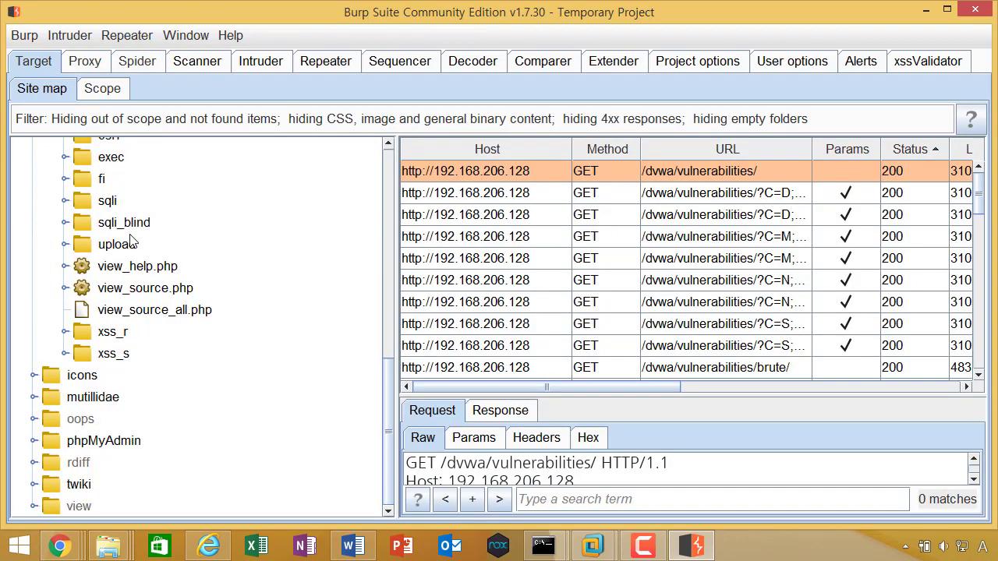
{"action": "scroll", "coordinate": [129, 237], "scroll_direction": "up", "scroll_amount": 3}
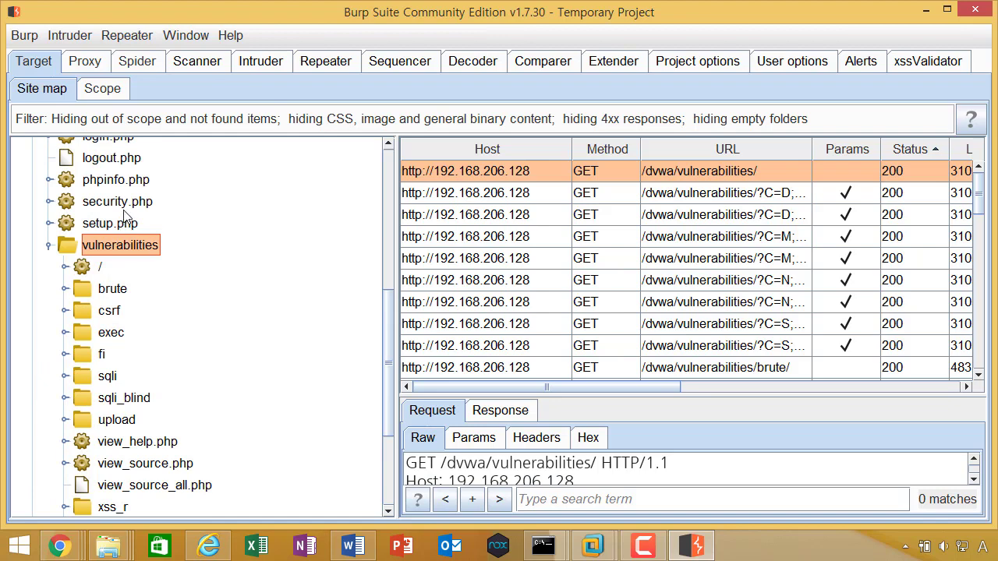
{"action": "scroll", "coordinate": [148, 204], "scroll_direction": "up", "scroll_amount": 2}
Step: Review the 192.168.206.128 target scope and recheck Spider progress: 857 requests made, 1,848 queued
{"action": "key", "text": "alt+Tab"}
{"action": "key", "text": "alt+Tab"}
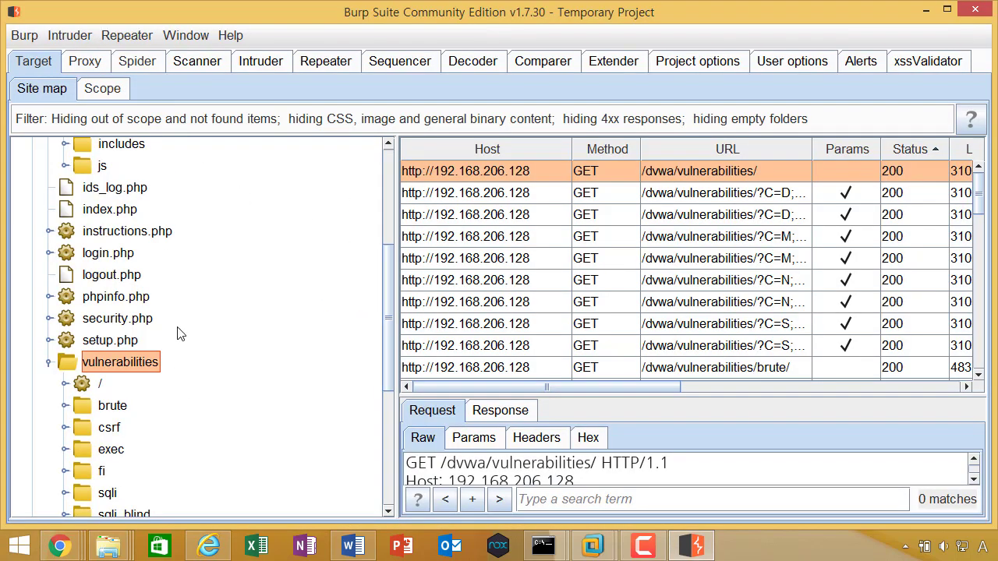
{"action": "scroll", "coordinate": [179, 334], "scroll_direction": "up", "scroll_amount": 3}
{"action": "scroll", "coordinate": [191, 325], "scroll_direction": "down", "scroll_amount": 1}
{"action": "left_click", "coordinate": [119, 90]}
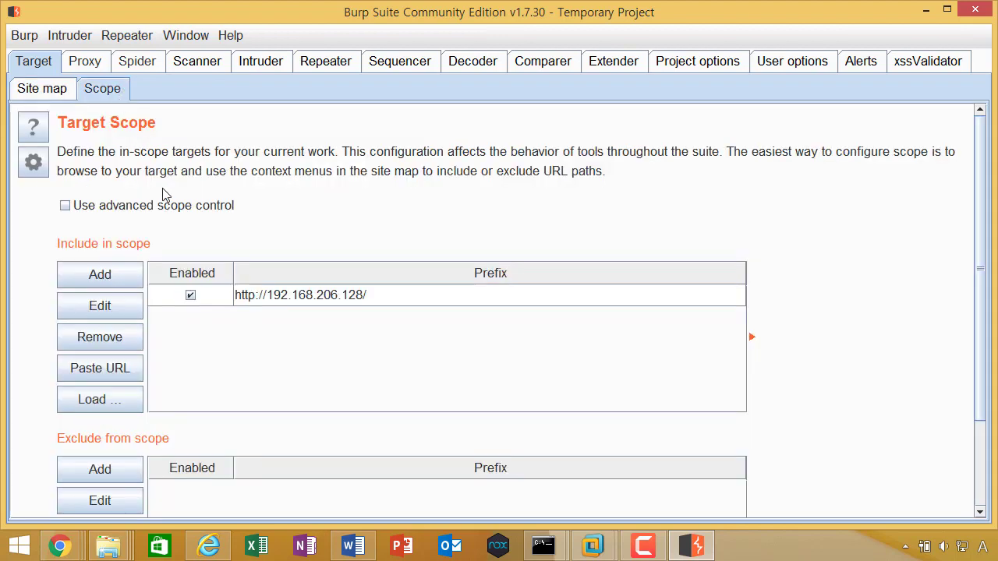
{"action": "left_click", "coordinate": [128, 63]}
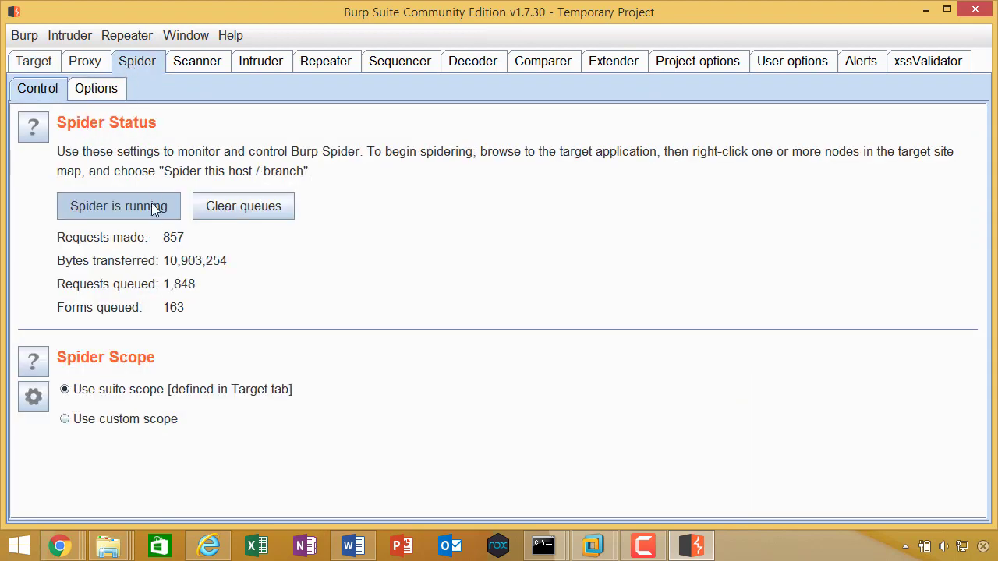
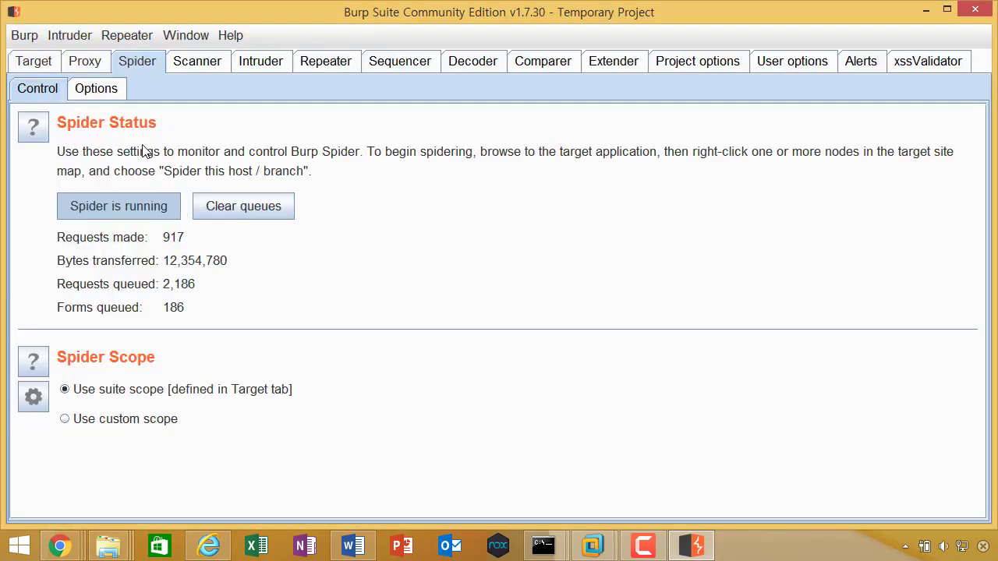
Step: Switch to the Chrome window showing the Damn Vulnerable Web App page while the spider keeps crawling
{"action": "mouse_move", "coordinate": [66, 551]}
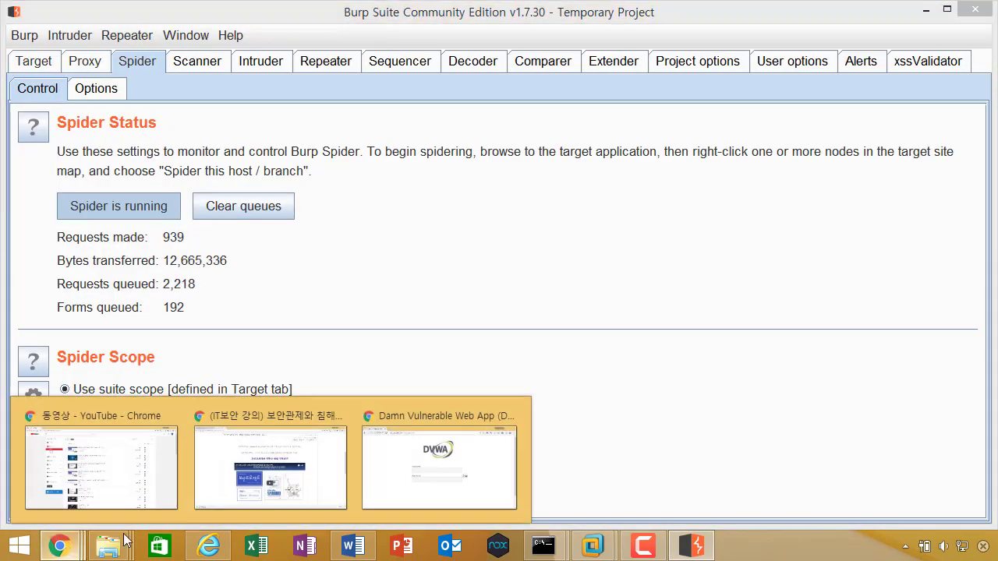
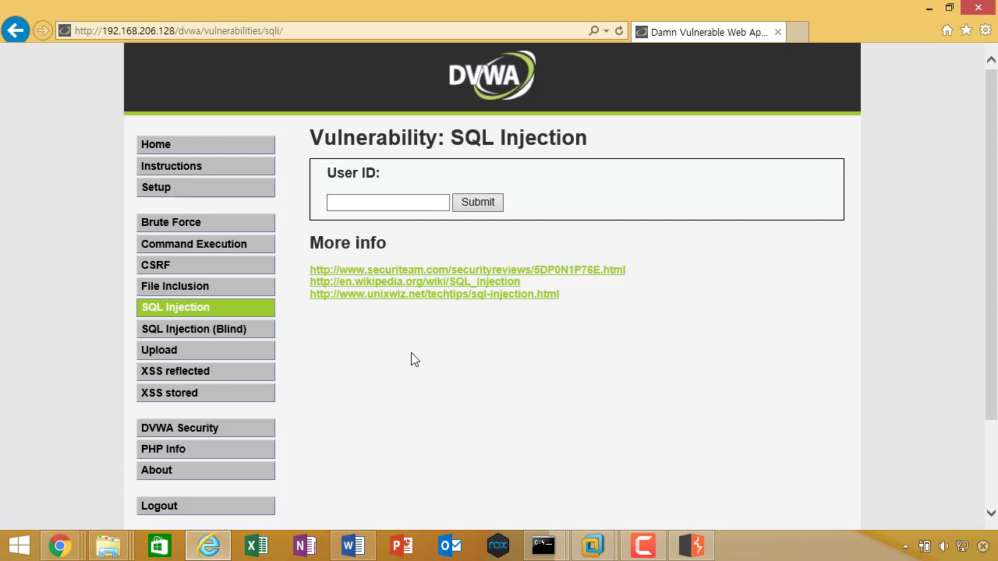
Step: Glance at the Chrome DVWA login, return to Internet Explorer, and start editing the /dvwa/vulnerabilities/sqli/ URL
{"action": "key", "text": "alt+Tab"}
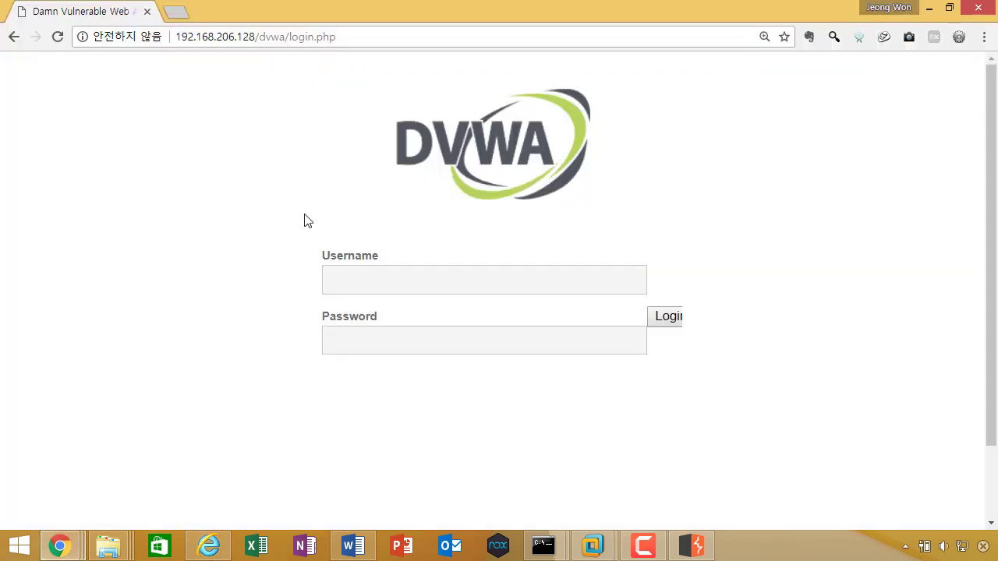
{"action": "key", "text": "alt+Tab"}
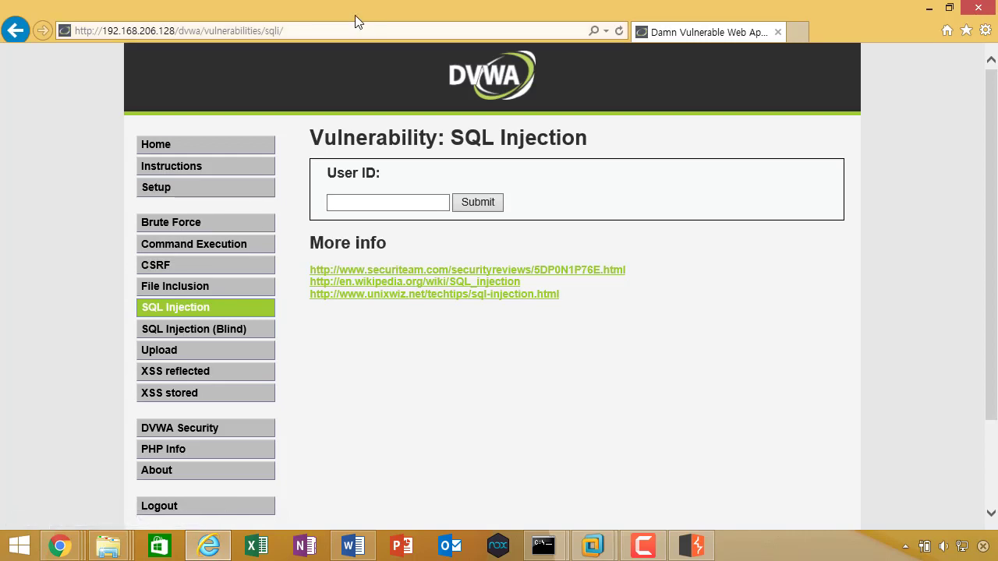
{"action": "left_click", "coordinate": [248, 33]}
{"action": "left_click", "coordinate": [305, 33]}
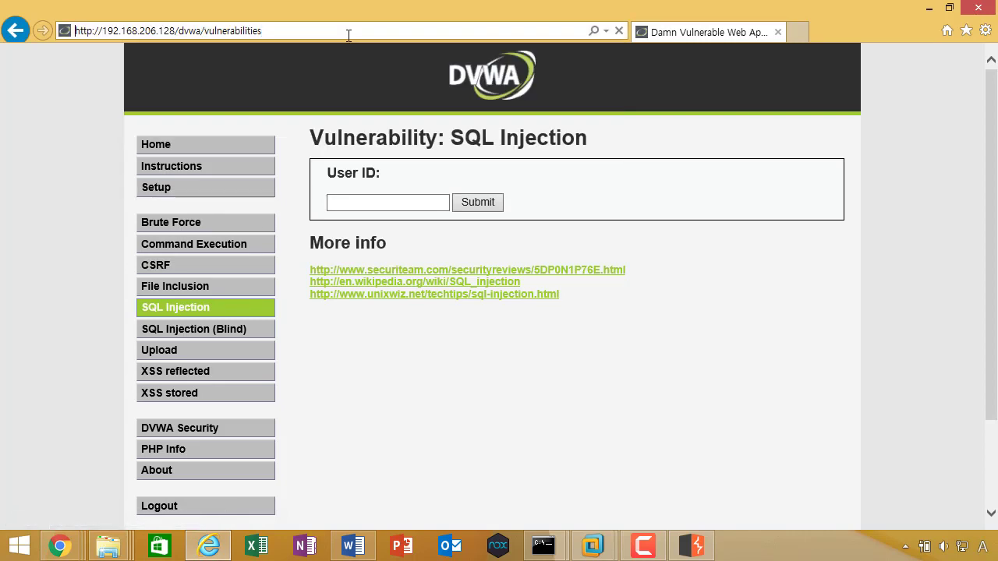
{"action": "key", "text": "Return"}
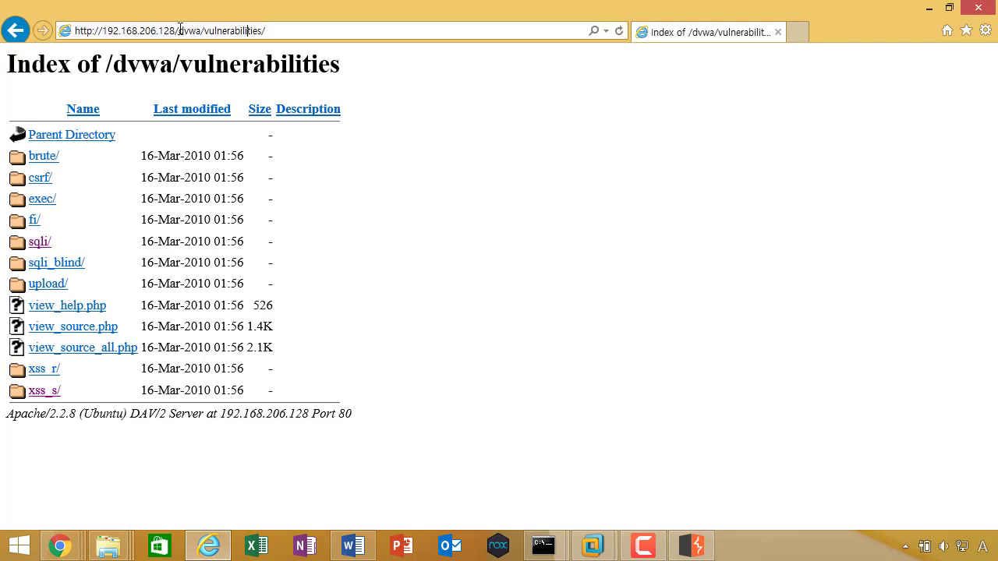
{"action": "left_click_drag", "start_coordinate": [177, 32], "coordinate": [368, 27]}
{"action": "left_click", "coordinate": [368, 26]}
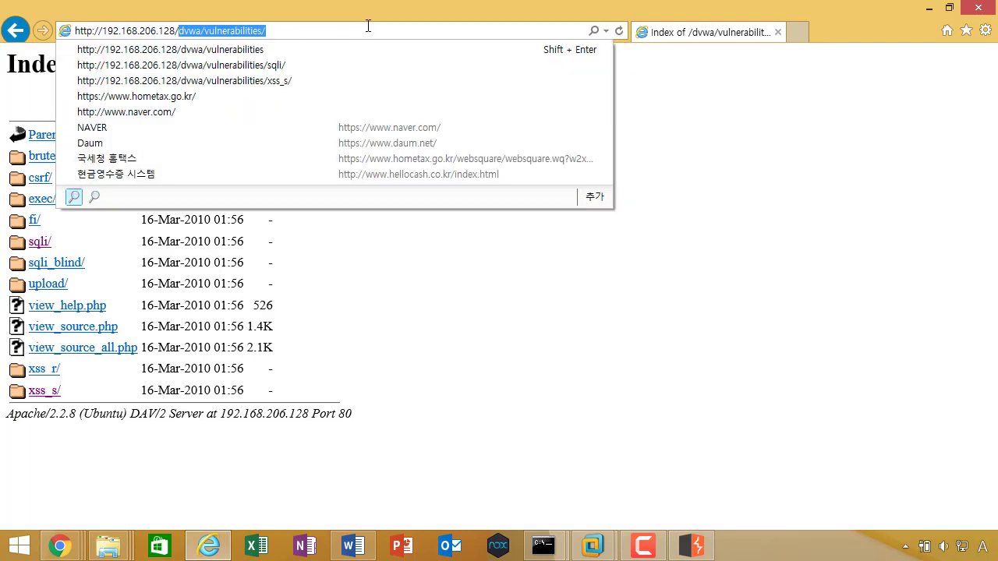
{"action": "key", "text": "BackSpace"}
{"action": "key", "text": "BackSpace"}
{"action": "key", "text": "BackSpace"}
{"action": "key", "text": "BackSpace"}
{"action": "key", "text": "BackSpace"}
{"action": "key", "text": "BackSpace"}
{"action": "key", "text": "BackSpace"}
{"action": "key", "text": "BackSpace"}
{"action": "key", "text": "BackSpace"}
{"action": "key", "text": "BackSpace"}
{"action": "key", "text": "BackSpace"}
{"action": "key", "text": "BackSpace"}
{"action": "key", "text": "BackSpace"}
{"action": "key", "text": "BackSpace"}
{"action": "key", "text": "BackSpace"}
{"action": "key", "text": "BackSpace"}
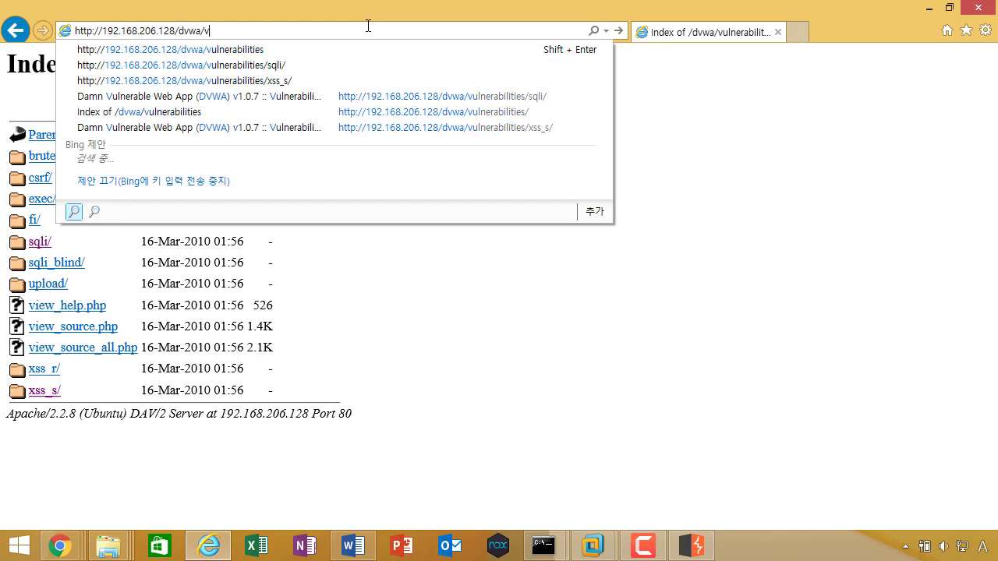
{"action": "key", "text": "Return"}
{"action": "scroll", "coordinate": [398, 316], "scroll_direction": "down", "scroll_amount": 3}
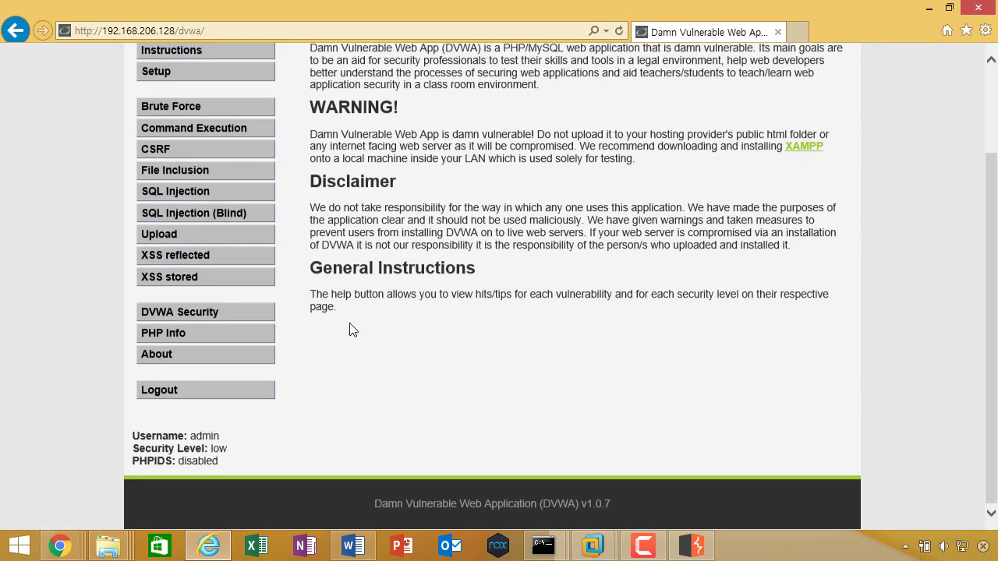
Step: Bring Burp Suite's spider status back to the front
{"action": "key", "text": "alt+Tab"}
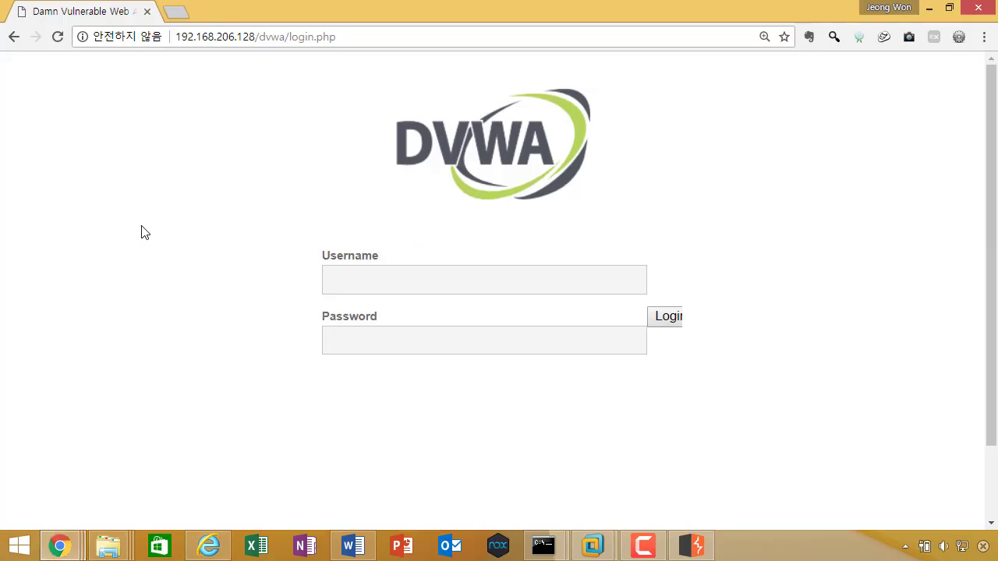
{"action": "key", "text": "alt+Tab"}
{"action": "left_click", "coordinate": [679, 550]}
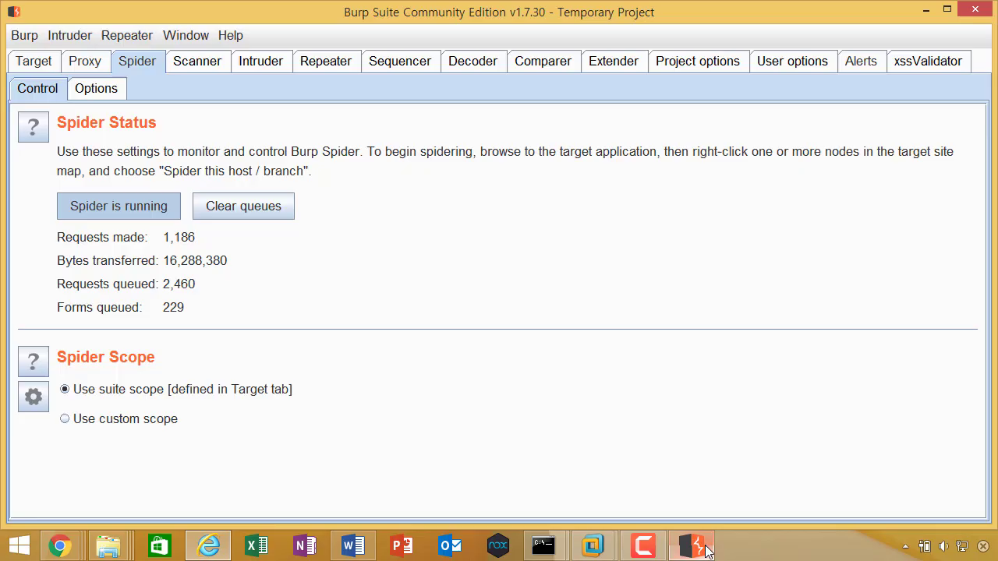
Step: Review the Spider Options: Application Login, Crawler Settings at link depth 5, and Form Submission
{"action": "left_click", "coordinate": [94, 66]}
{"action": "left_click", "coordinate": [124, 62]}
{"action": "left_click", "coordinate": [115, 97]}
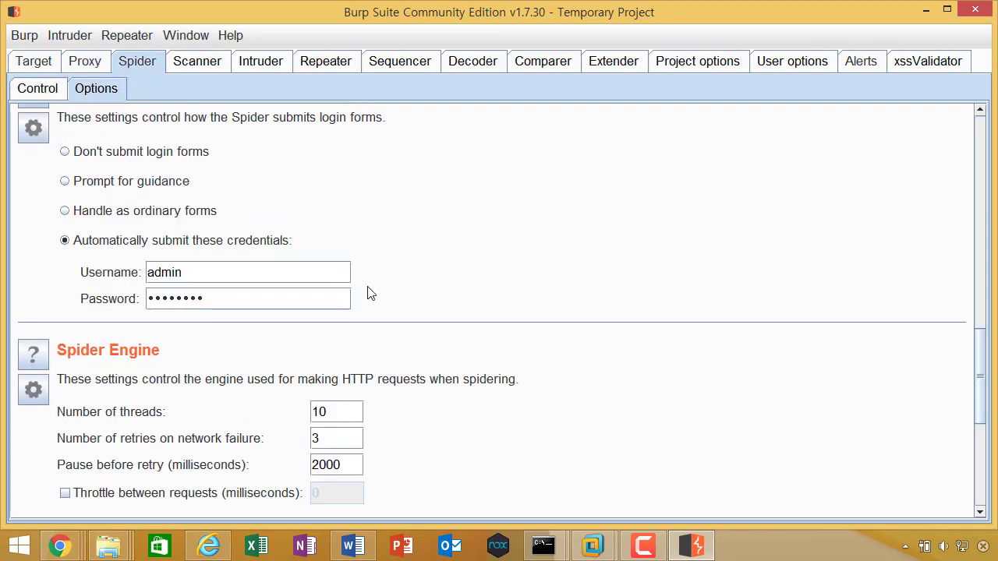
{"action": "scroll", "coordinate": [368, 292], "scroll_direction": "down", "scroll_amount": 3}
{"action": "scroll", "coordinate": [361, 269], "scroll_direction": "up", "scroll_amount": 5}
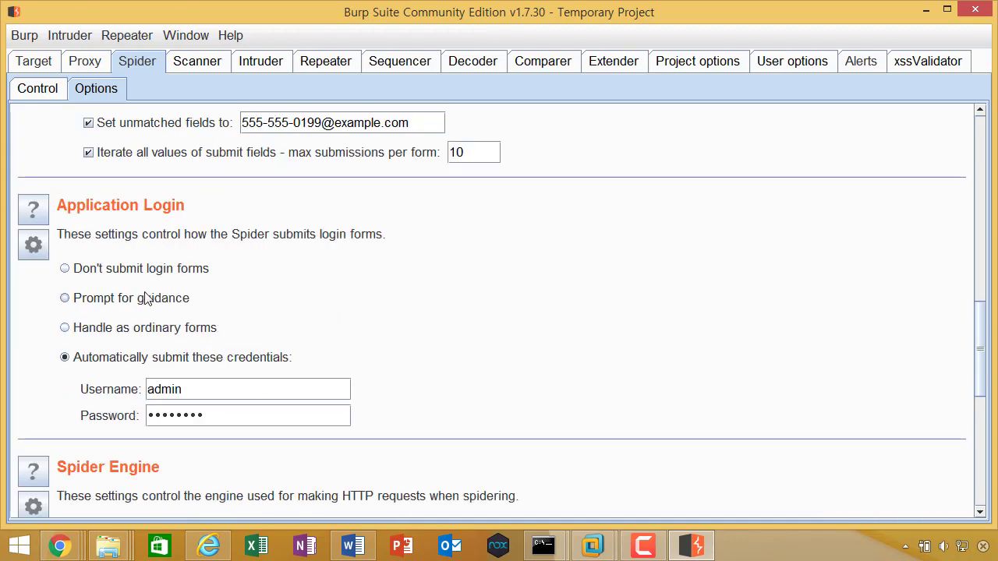
{"action": "scroll", "coordinate": [260, 327], "scroll_direction": "up", "scroll_amount": 10}
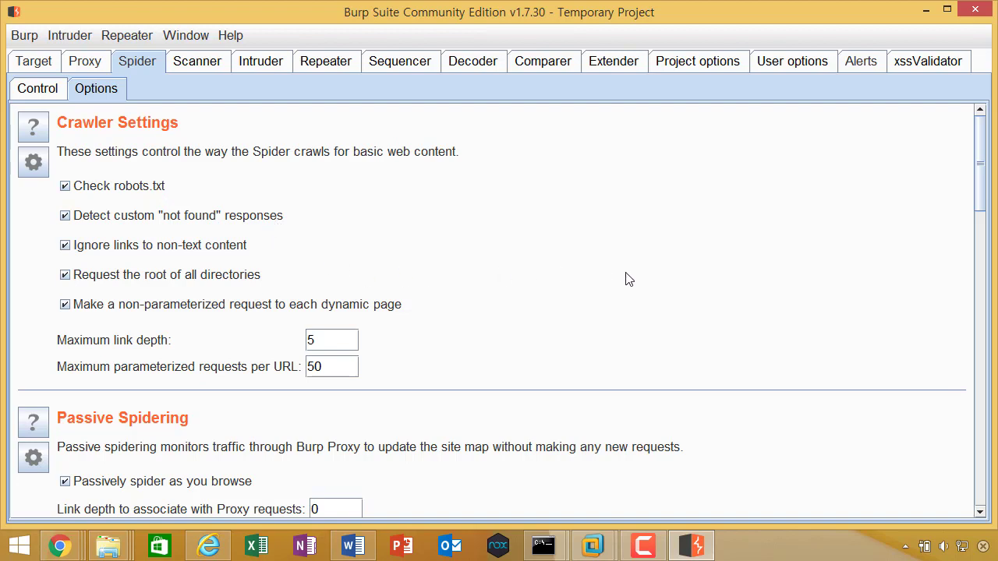
{"action": "scroll", "coordinate": [590, 296], "scroll_direction": "down", "scroll_amount": 3}
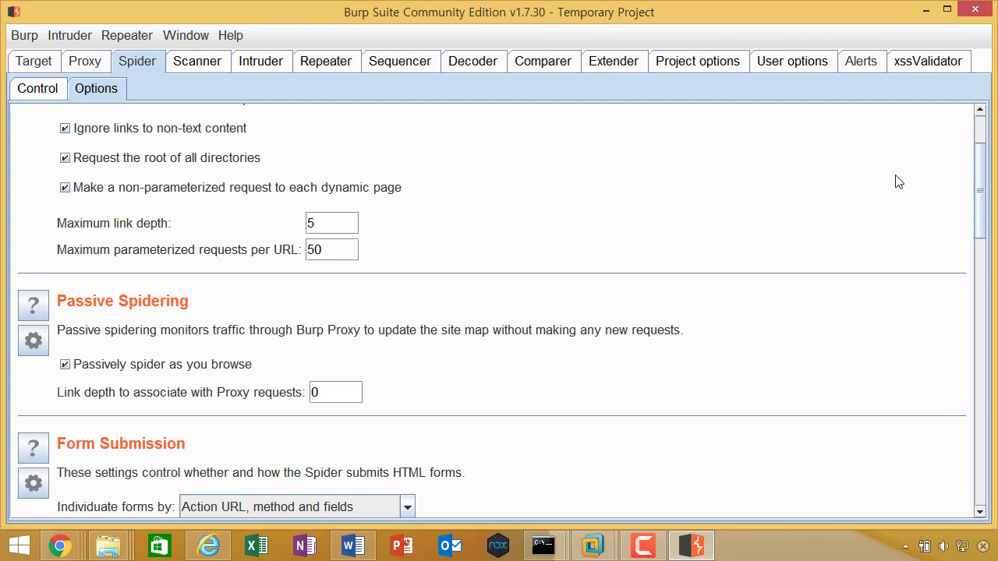
{"action": "left_click", "coordinate": [45, 67]}
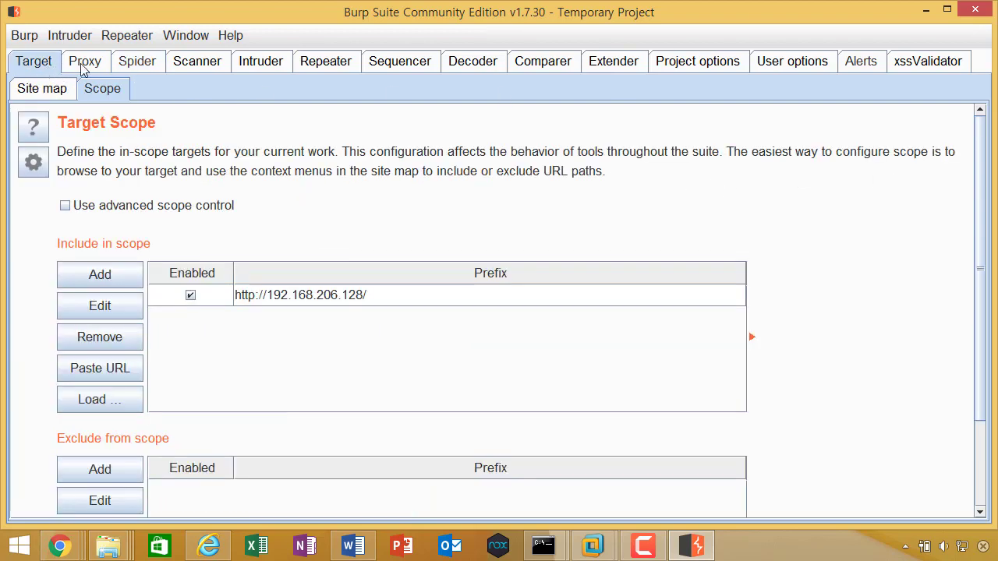
{"action": "left_click", "coordinate": [119, 68]}
{"action": "left_click", "coordinate": [98, 67]}
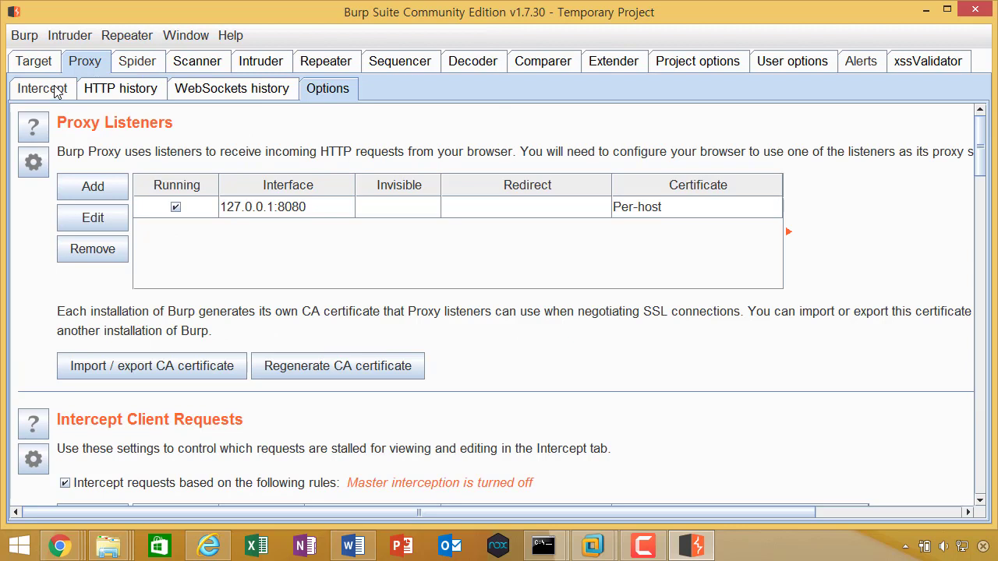
{"action": "left_click", "coordinate": [130, 65]}
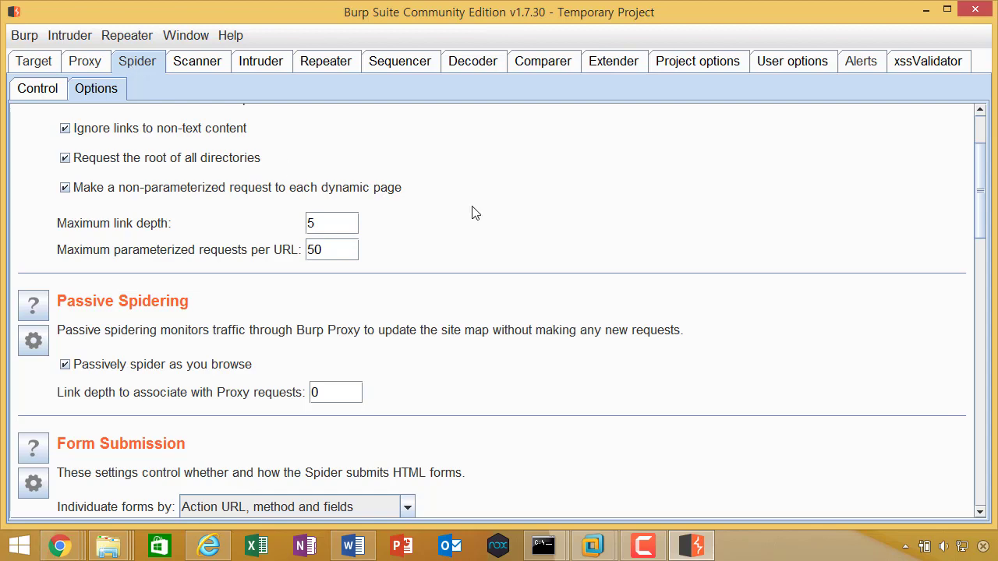
{"action": "scroll", "coordinate": [538, 224], "scroll_direction": "up", "scroll_amount": 3}
{"action": "left_click", "coordinate": [37, 66]}
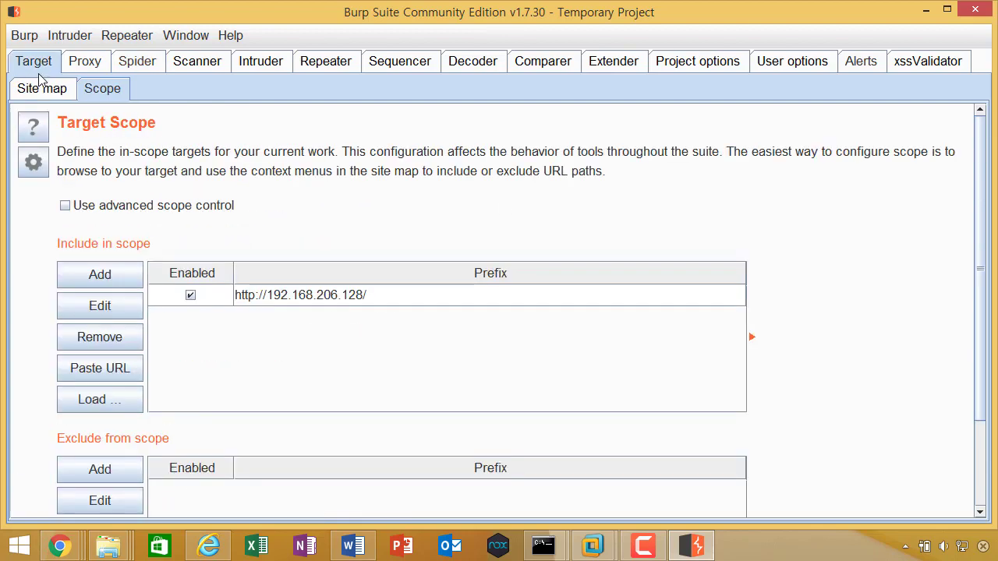
{"action": "left_click", "coordinate": [38, 87]}
{"action": "left_click", "coordinate": [31, 156]}
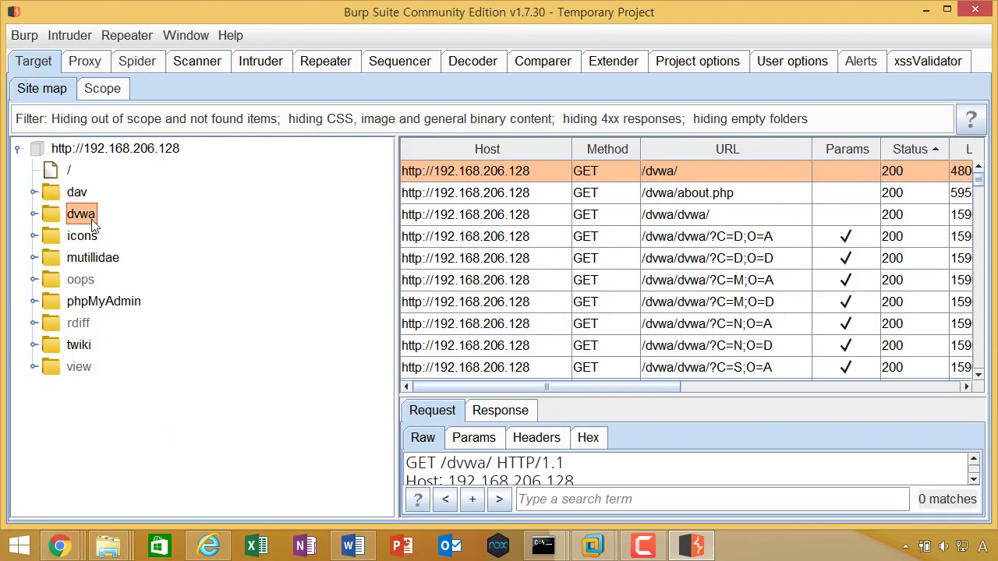
{"action": "left_click", "coordinate": [146, 67]}
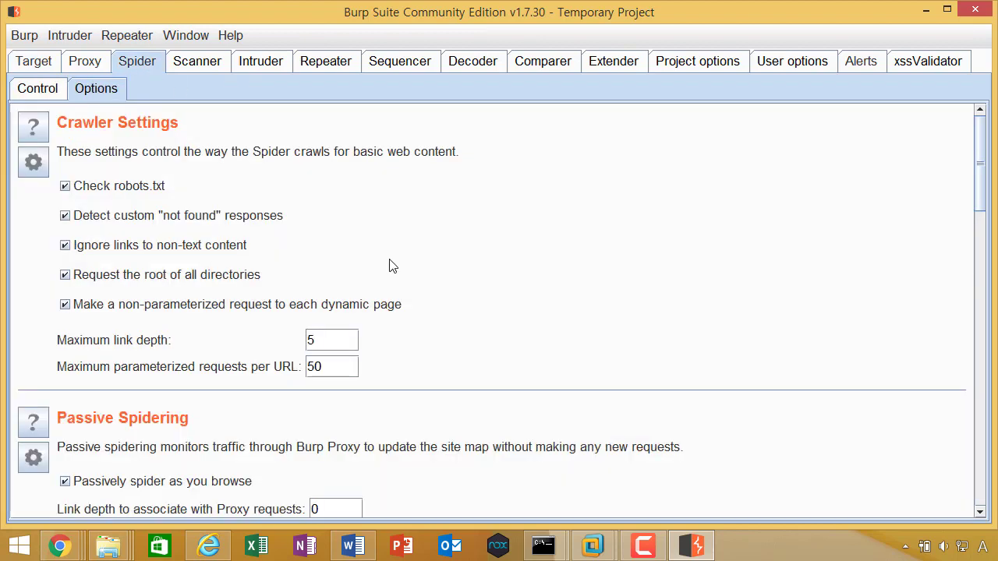
{"action": "scroll", "coordinate": [423, 286], "scroll_direction": "down", "scroll_amount": 2}
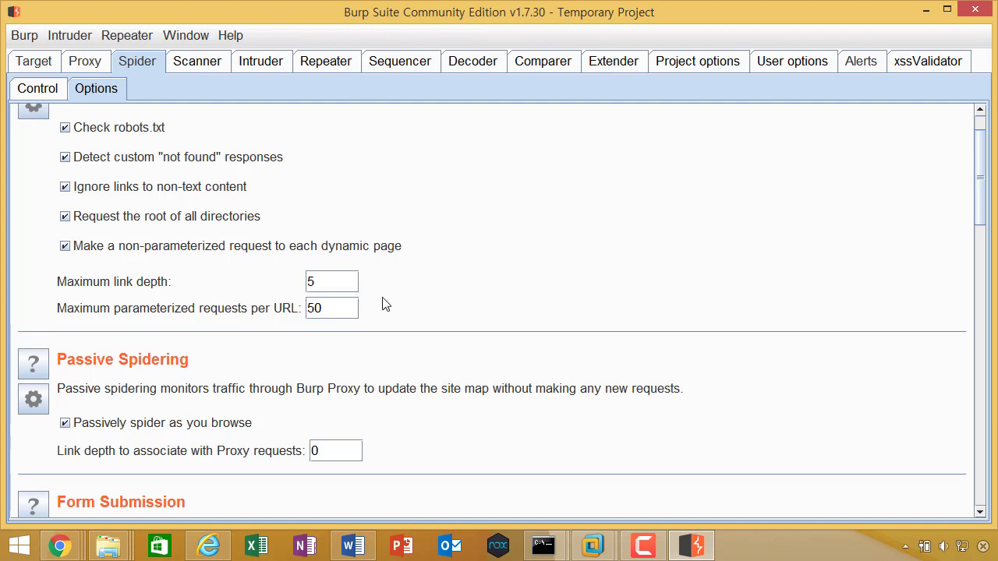
{"action": "double_click", "coordinate": [322, 284]}
{"action": "left_click", "coordinate": [350, 307]}
{"action": "scroll", "coordinate": [528, 337], "scroll_direction": "down", "scroll_amount": 3}
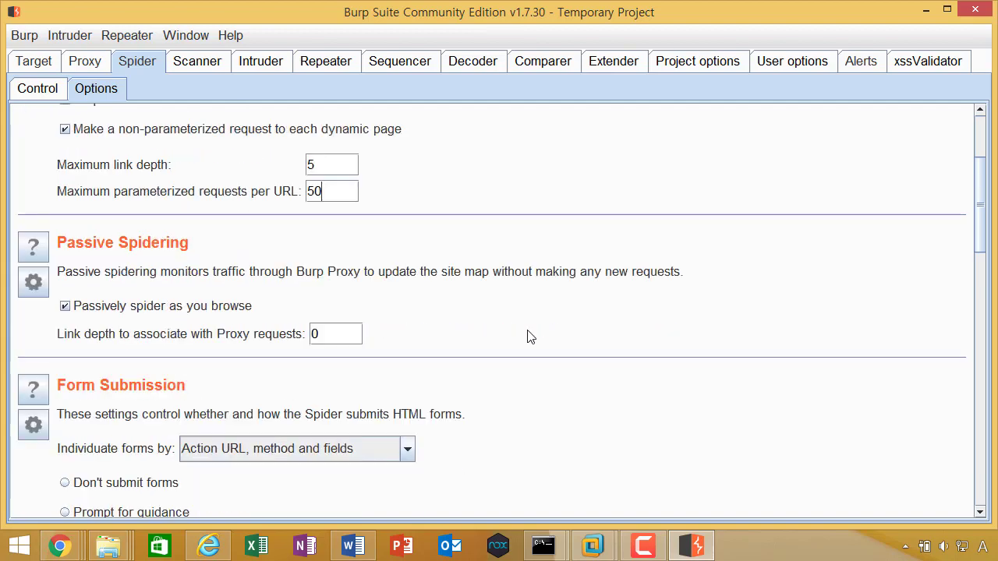
{"action": "scroll", "coordinate": [528, 337], "scroll_direction": "down", "scroll_amount": 1}
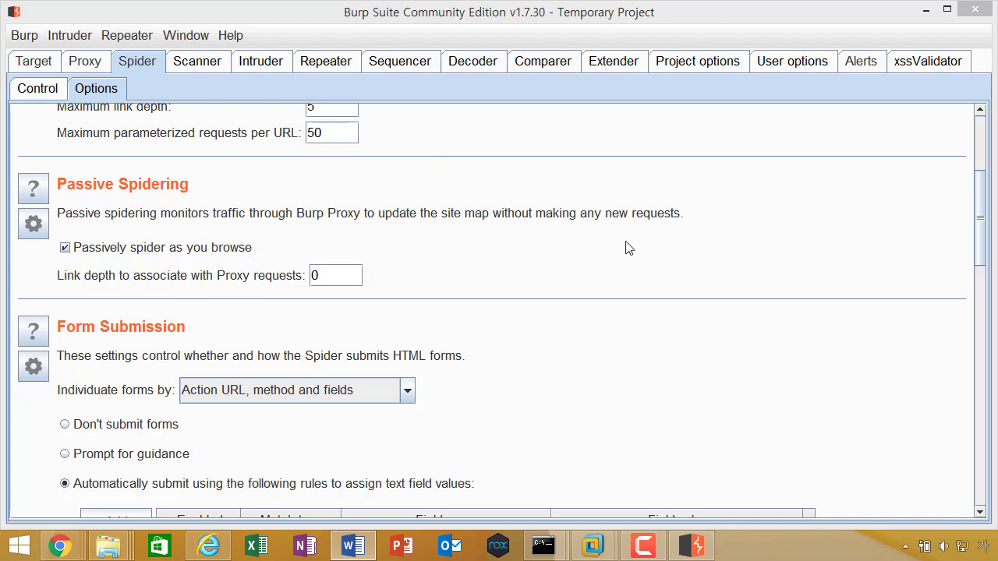
Step: Review the Form Submission regex rules auto-filling mail, first, last, surname, name and comp fields
{"action": "scroll", "coordinate": [635, 270], "scroll_direction": "up", "scroll_amount": 3}
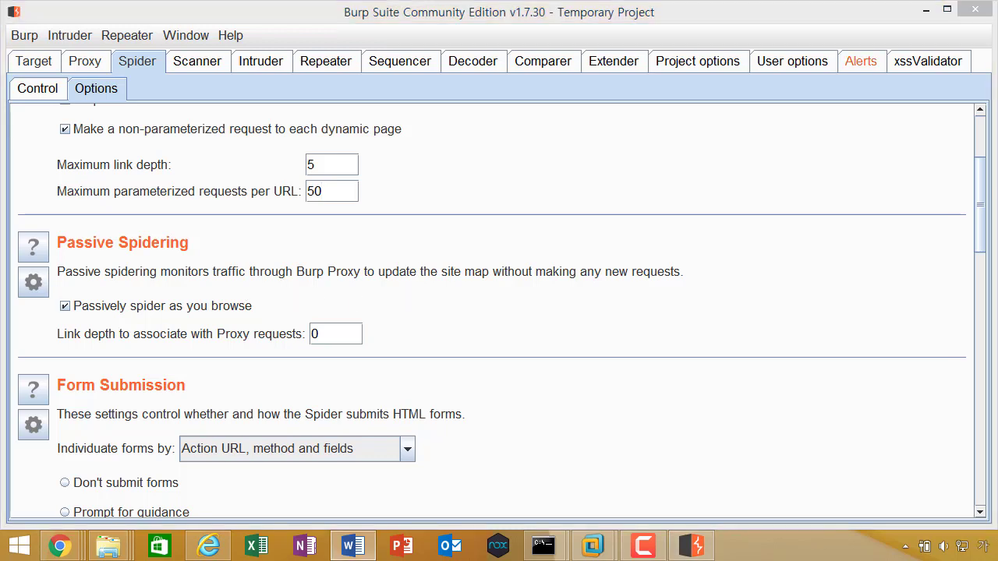
{"action": "scroll", "coordinate": [619, 283], "scroll_direction": "down", "scroll_amount": 3}
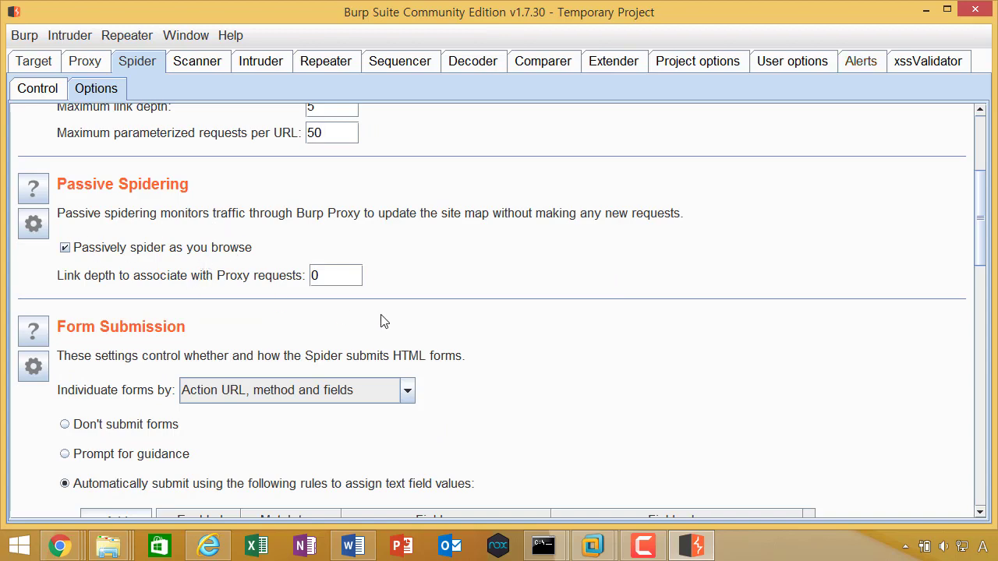
{"action": "scroll", "coordinate": [538, 315], "scroll_direction": "down", "scroll_amount": 3}
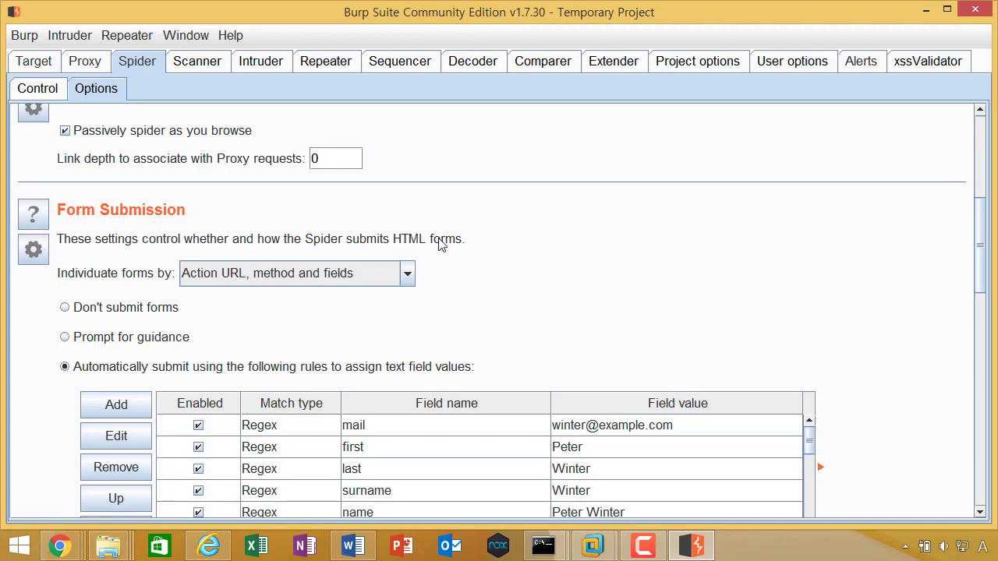
{"action": "scroll", "coordinate": [439, 245], "scroll_direction": "down", "scroll_amount": 3}
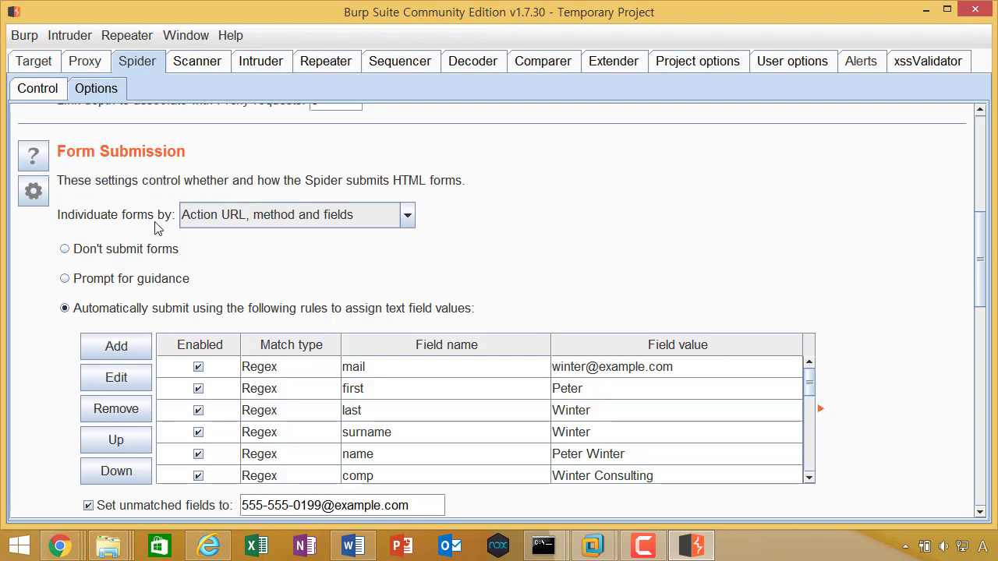
{"action": "scroll", "coordinate": [460, 219], "scroll_direction": "up", "scroll_amount": 3}
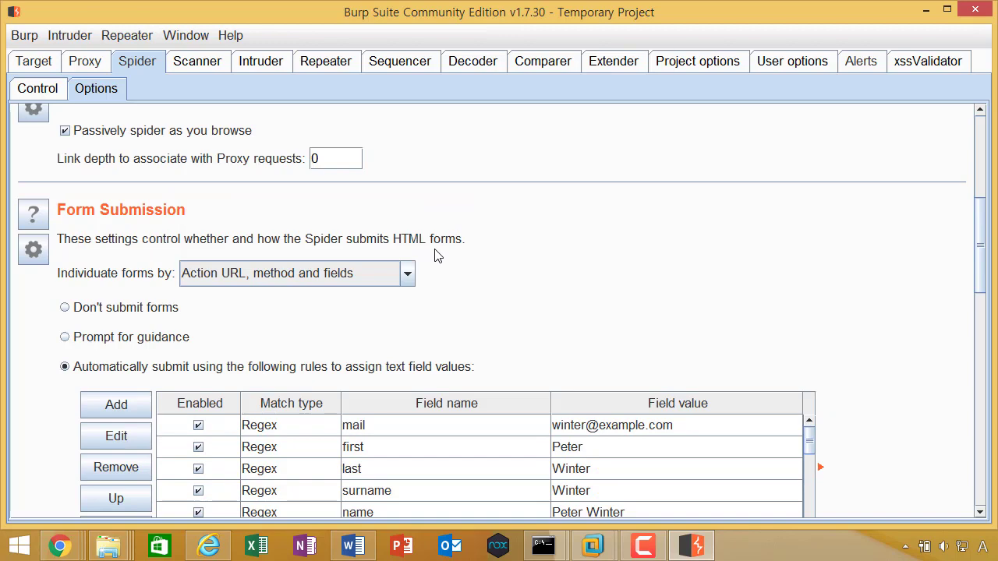
{"action": "scroll", "coordinate": [435, 256], "scroll_direction": "down", "scroll_amount": 3}
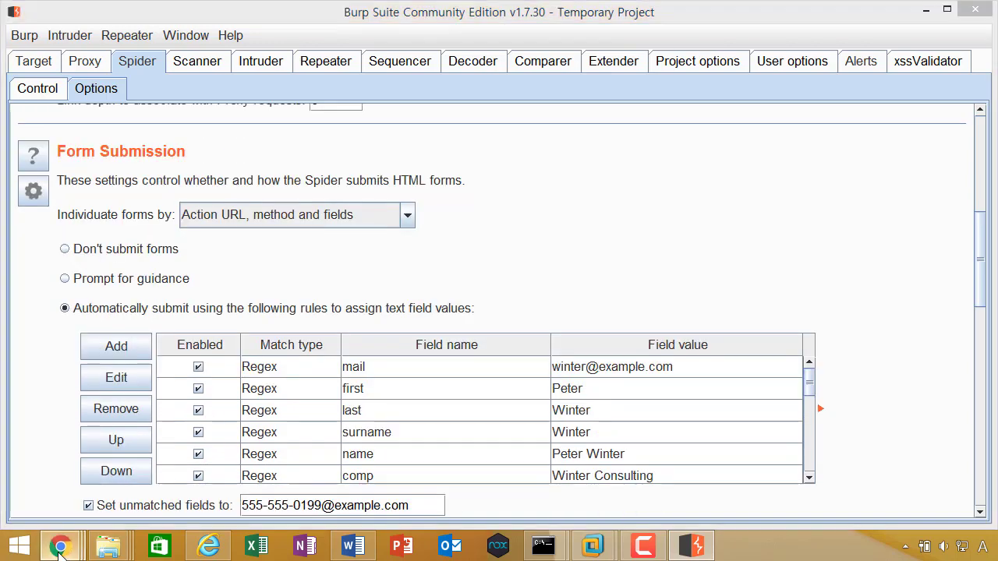
{"action": "mouse_move", "coordinate": [59, 546]}
{"action": "mouse_move", "coordinate": [438, 441]}
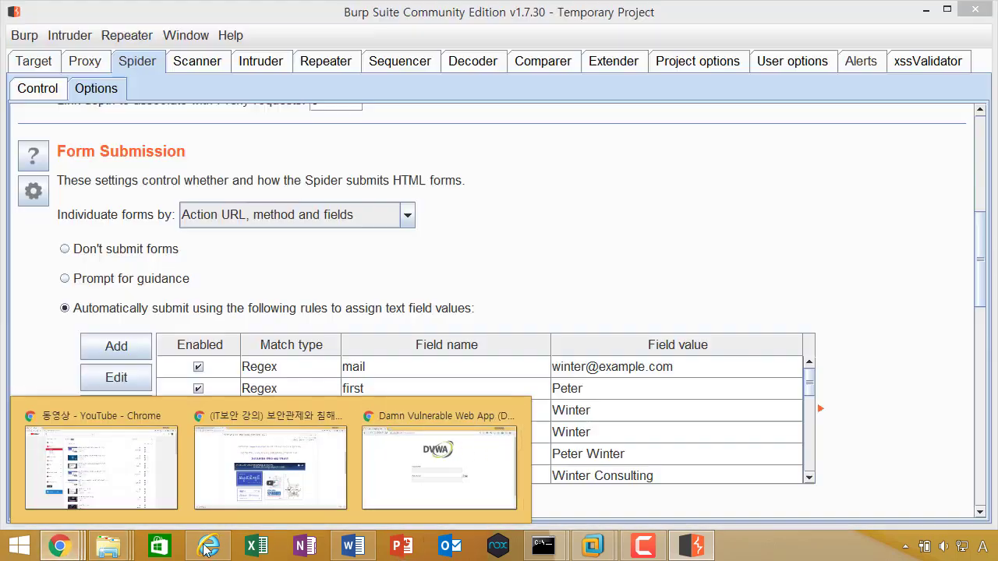
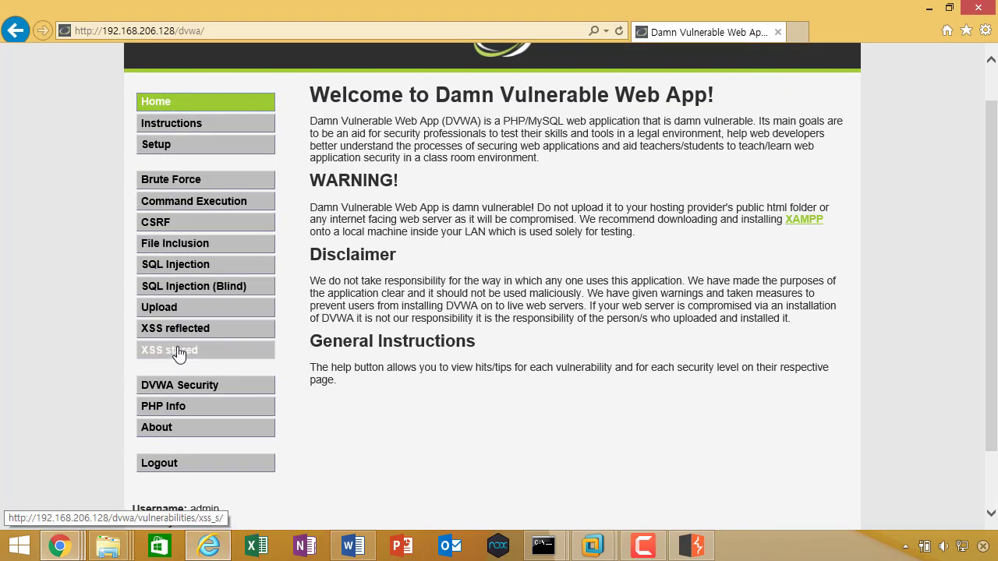
Step: View the DVWA Stored XSS guestbook and its test entry, then bring up Burp's Spider Options
{"action": "left_click", "coordinate": [178, 351]}
{"action": "scroll", "coordinate": [297, 273], "scroll_direction": "down", "scroll_amount": 2}
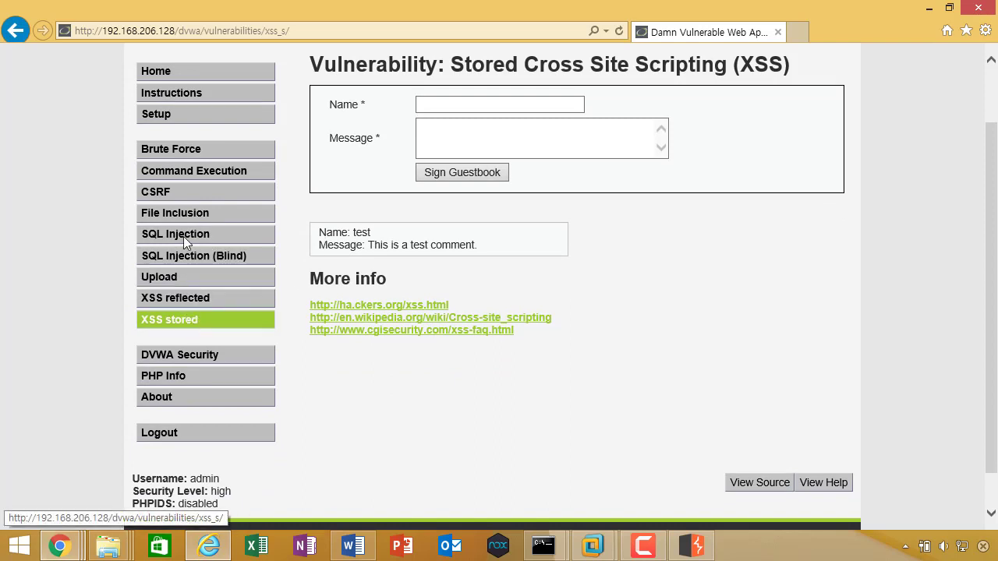
{"action": "scroll", "coordinate": [203, 304], "scroll_direction": "up", "scroll_amount": 1}
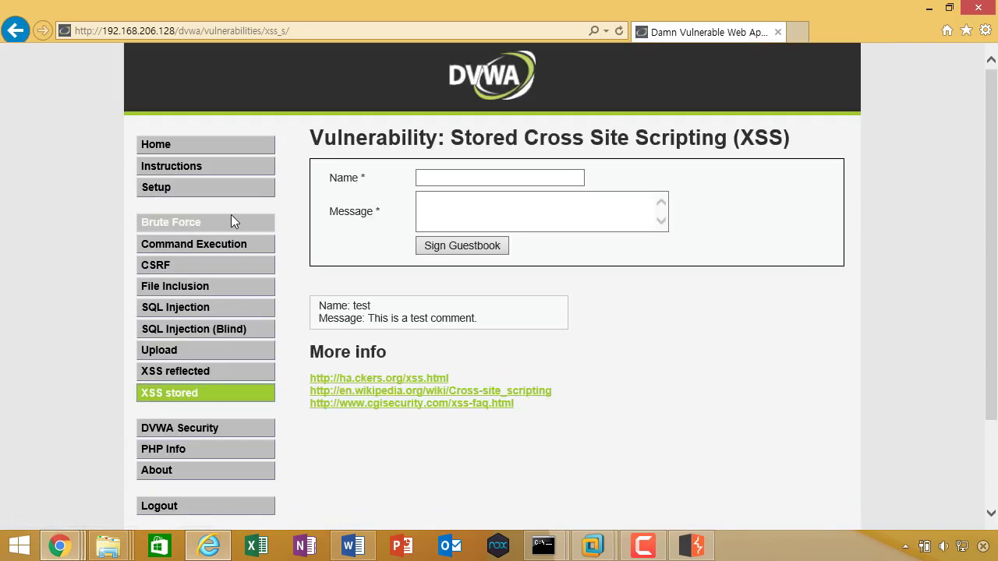
{"action": "scroll", "coordinate": [231, 214], "scroll_direction": "down", "scroll_amount": 1}
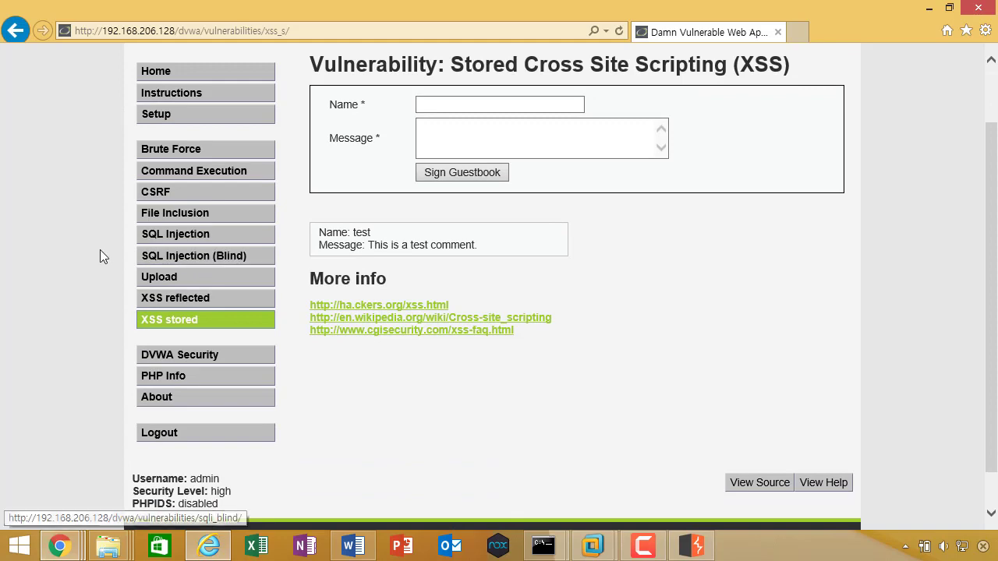
{"action": "scroll", "coordinate": [106, 268], "scroll_direction": "up", "scroll_amount": 1}
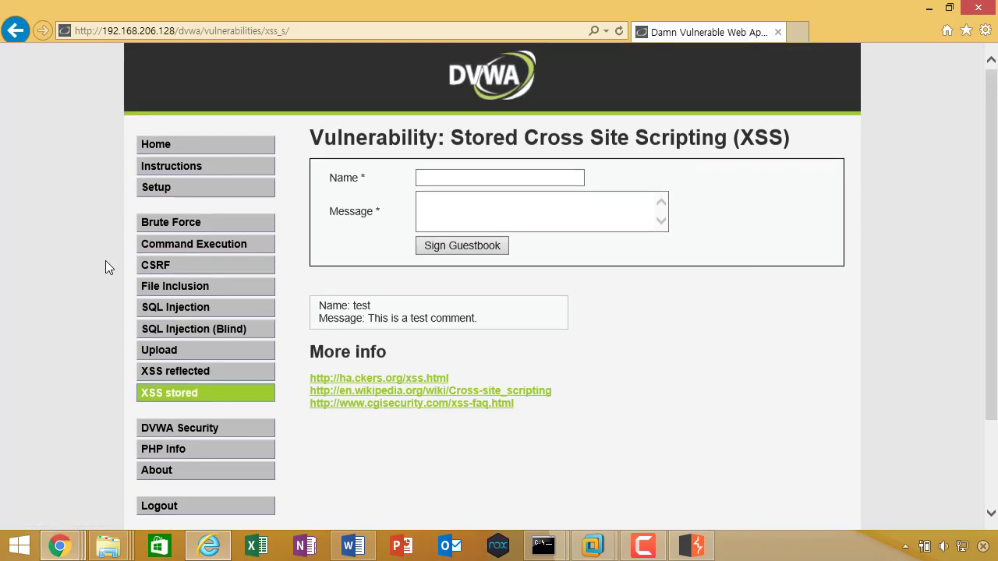
{"action": "scroll", "coordinate": [106, 267], "scroll_direction": "down", "scroll_amount": 1}
{"action": "left_click", "coordinate": [692, 546]}
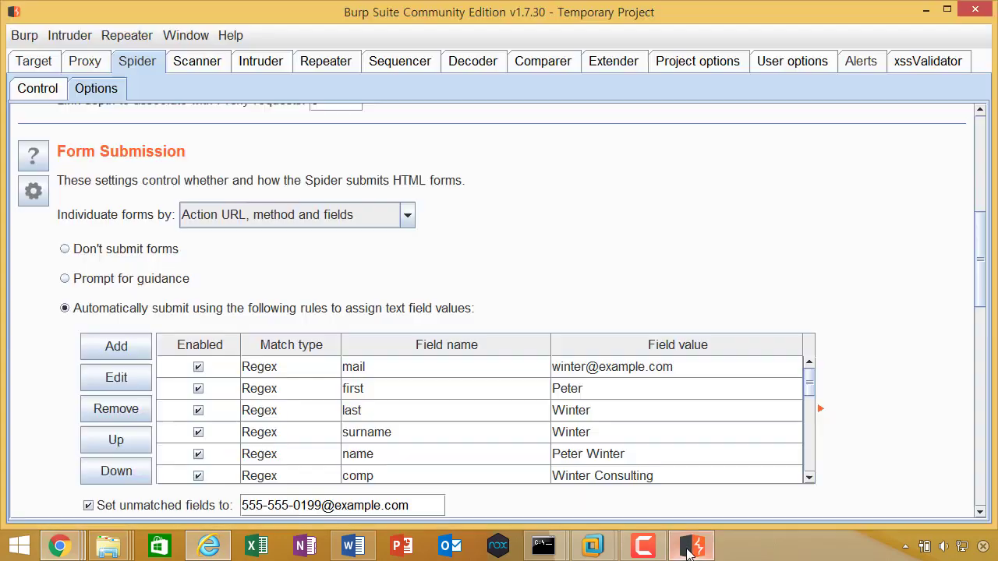
Step: Review the Spider's auto-submit Form Submission field rules table, then go back to Internet Explorer
{"action": "scroll", "coordinate": [523, 278], "scroll_direction": "up", "scroll_amount": 1}
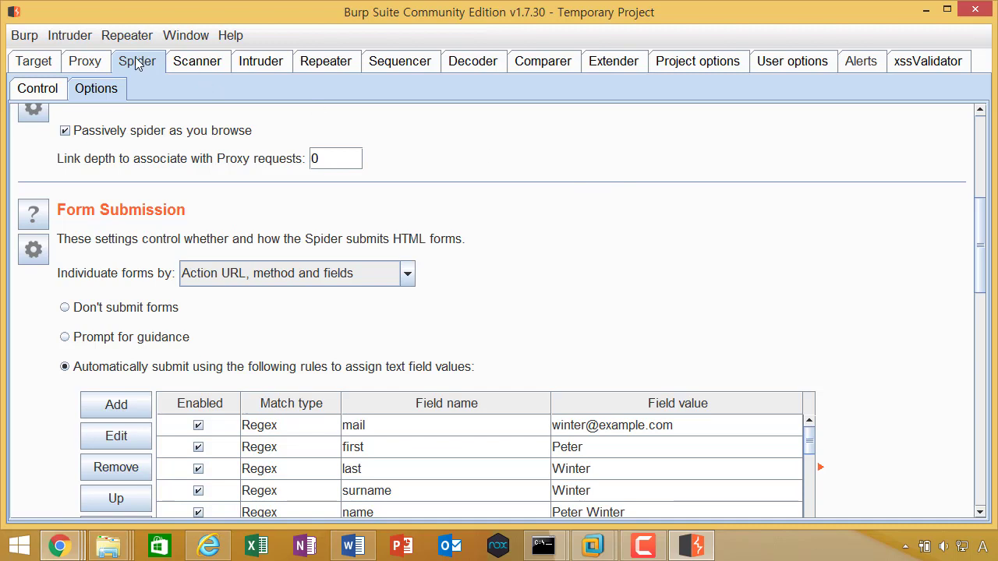
{"action": "scroll", "coordinate": [677, 294], "scroll_direction": "down", "scroll_amount": 3}
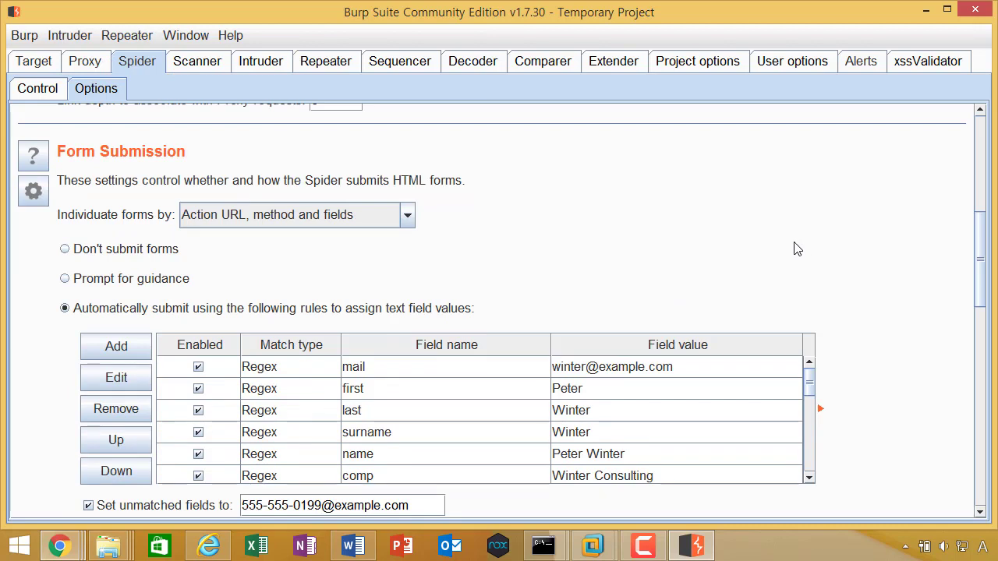
{"action": "scroll", "coordinate": [799, 248], "scroll_direction": "down", "scroll_amount": 3}
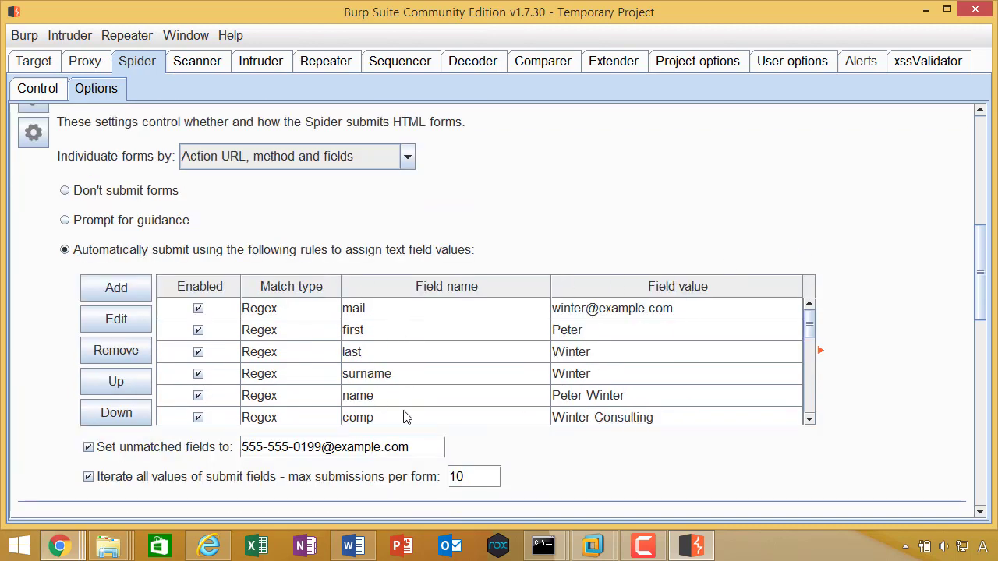
{"action": "left_click_drag", "start_coordinate": [808, 341], "coordinate": [807, 344]}
{"action": "scroll", "coordinate": [809, 344], "scroll_direction": "down", "scroll_amount": 5}
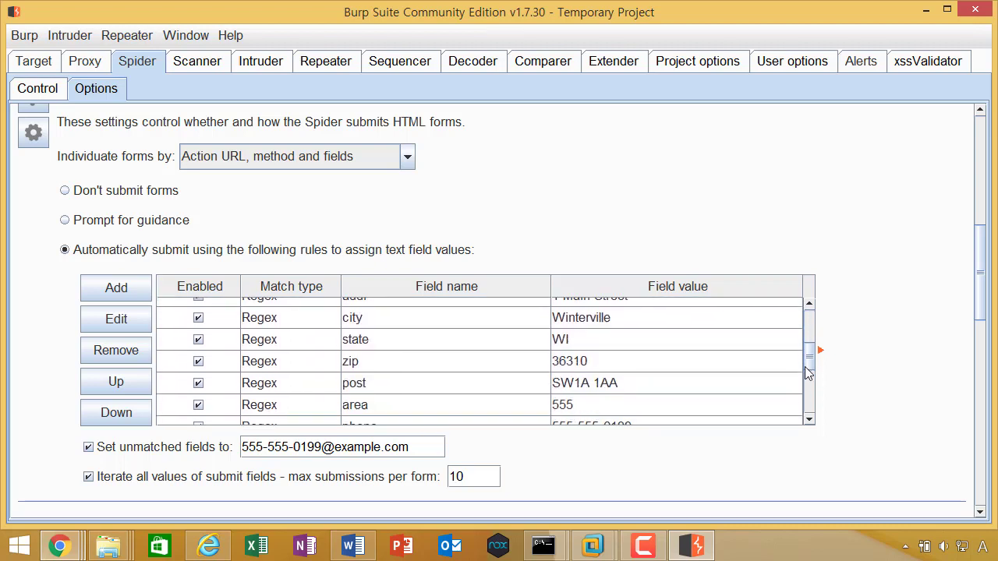
{"action": "scroll", "coordinate": [807, 335], "scroll_direction": "up", "scroll_amount": 5}
{"action": "scroll", "coordinate": [810, 355], "scroll_direction": "down", "scroll_amount": 3}
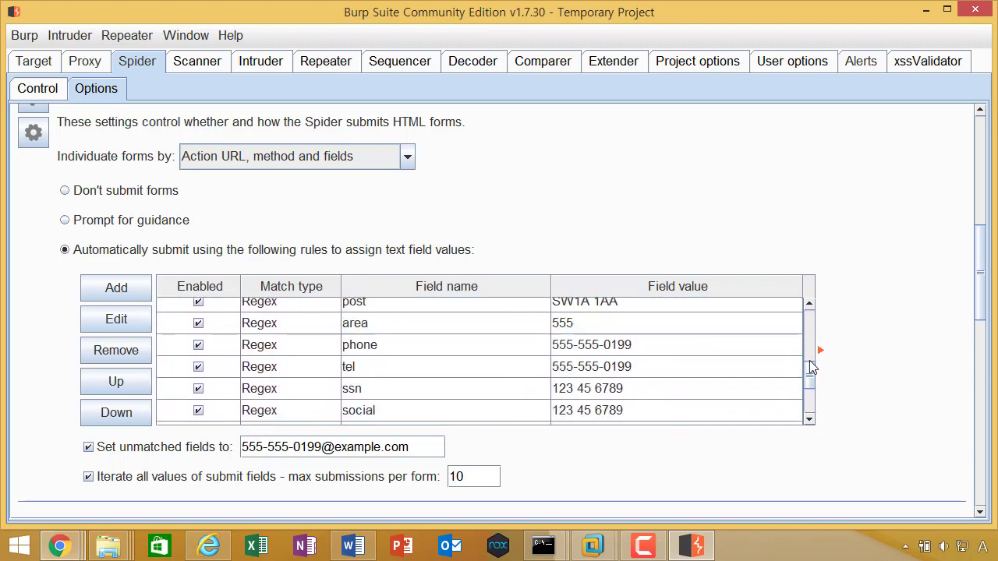
{"action": "scroll", "coordinate": [810, 360], "scroll_direction": "up", "scroll_amount": 2}
{"action": "scroll", "coordinate": [810, 360], "scroll_direction": "down", "scroll_amount": 1}
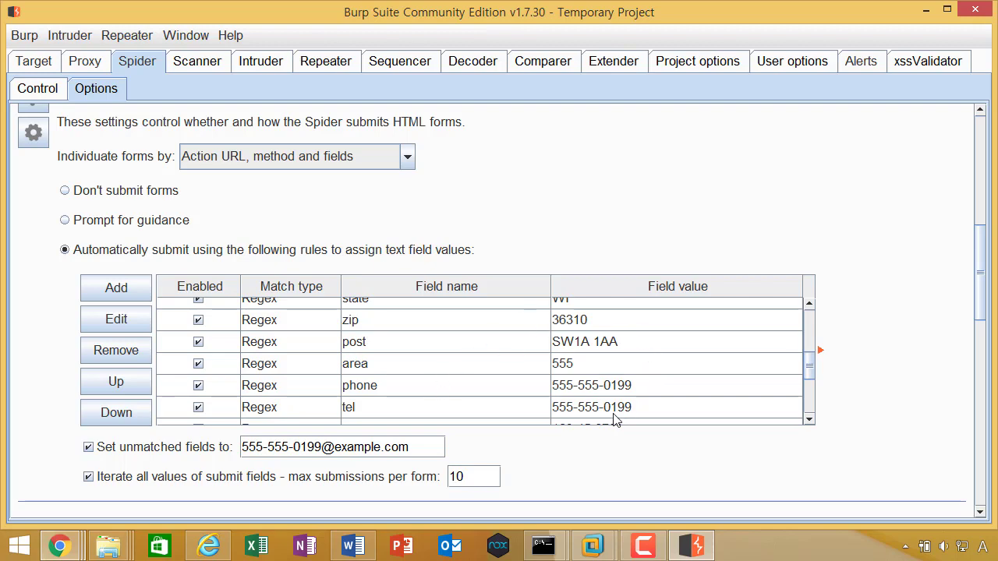
{"action": "key", "text": "alt+Tab"}
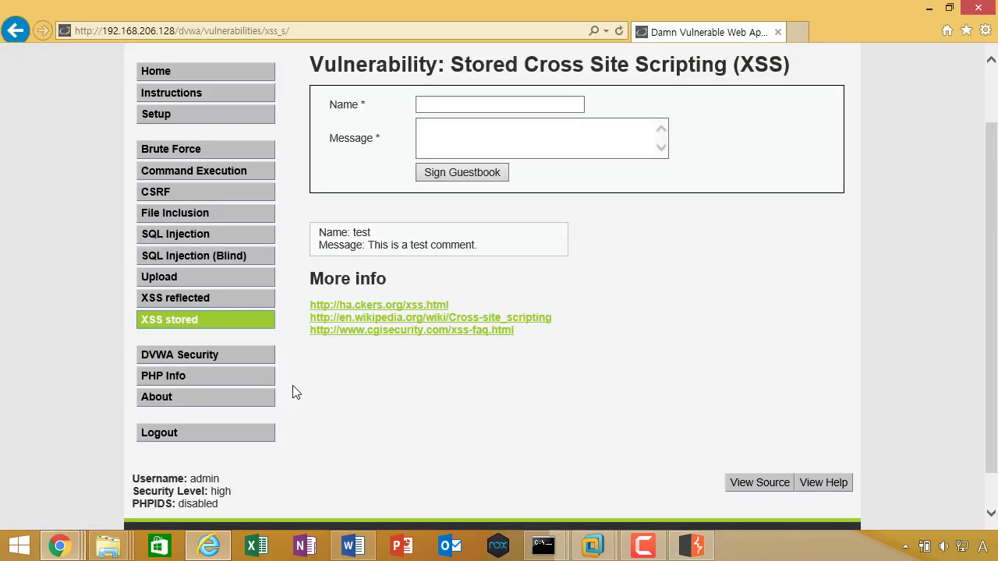
Step: Set the DVWA security level to low and submit it
{"action": "left_click", "coordinate": [249, 356]}
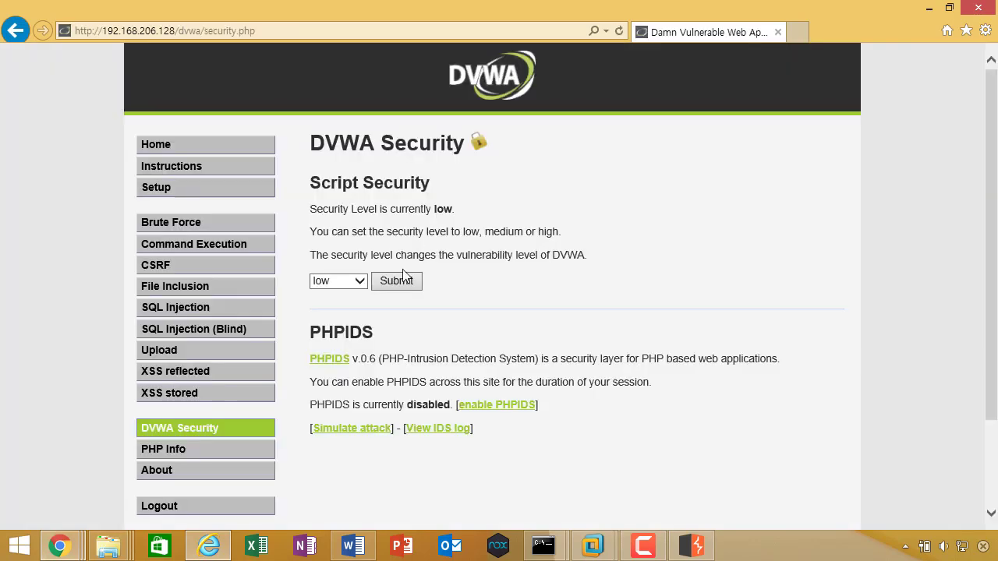
{"action": "left_click", "coordinate": [338, 280]}
{"action": "left_click", "coordinate": [320, 290]}
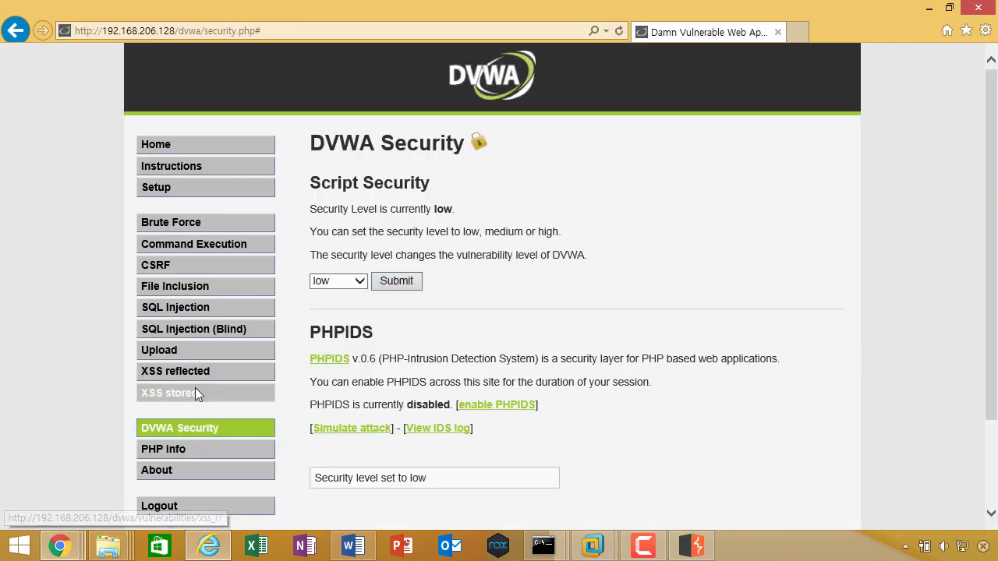
Step: Reopen the Stored XSS guestbook page, then switch back to Burp's Spider form-submission options
{"action": "left_click", "coordinate": [195, 390]}
{"action": "scroll", "coordinate": [248, 281], "scroll_direction": "down", "scroll_amount": 2}
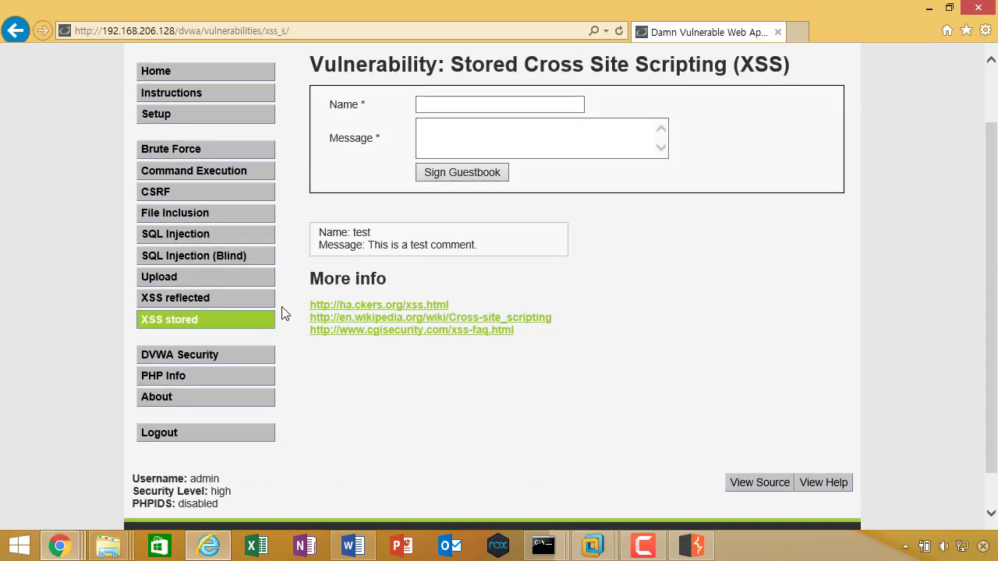
{"action": "key", "text": "alt+Tab"}
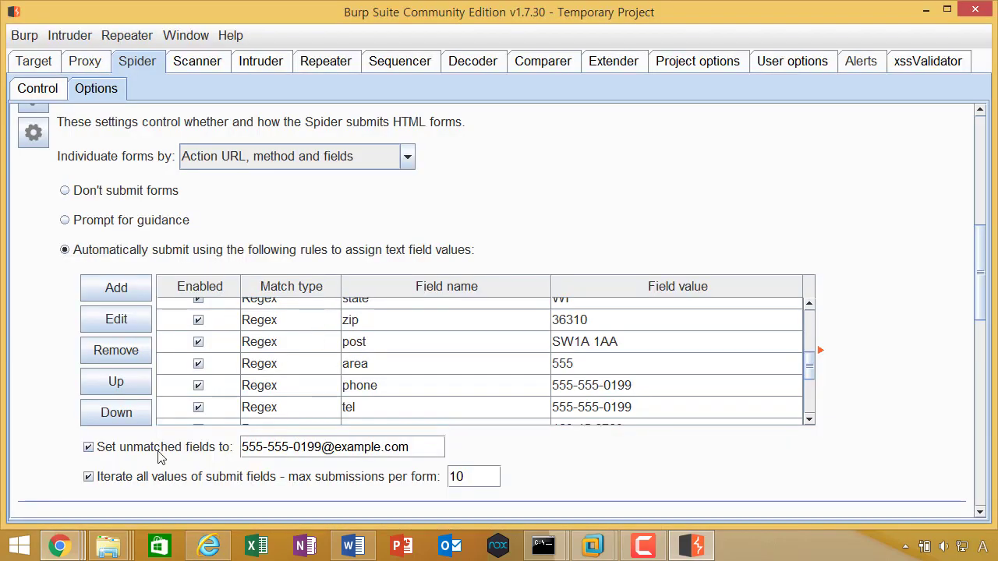
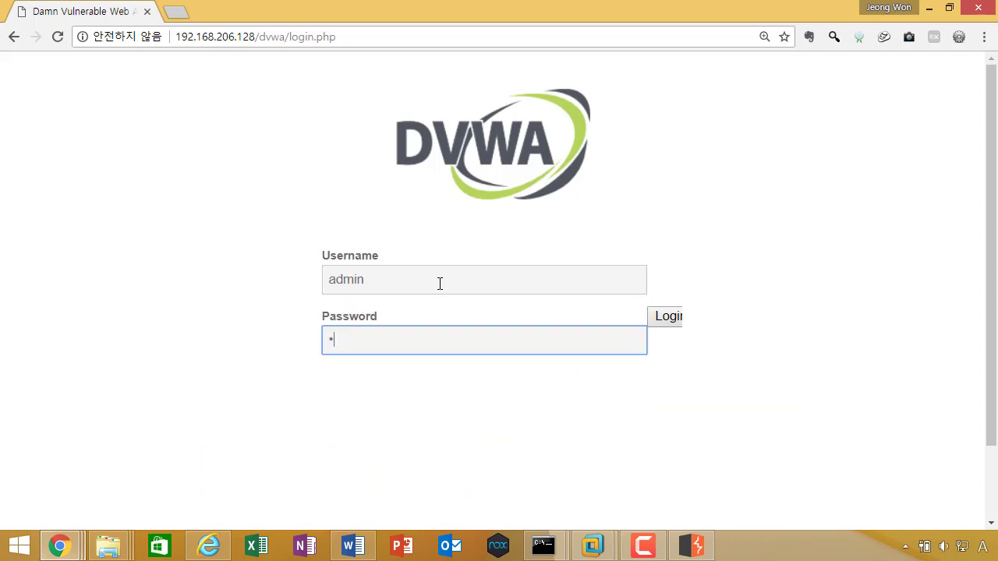
Step: Log back into DVWA with the admin username and the account password
{"action": "type", "text": "ssword"}
{"action": "key", "text": "Return"}
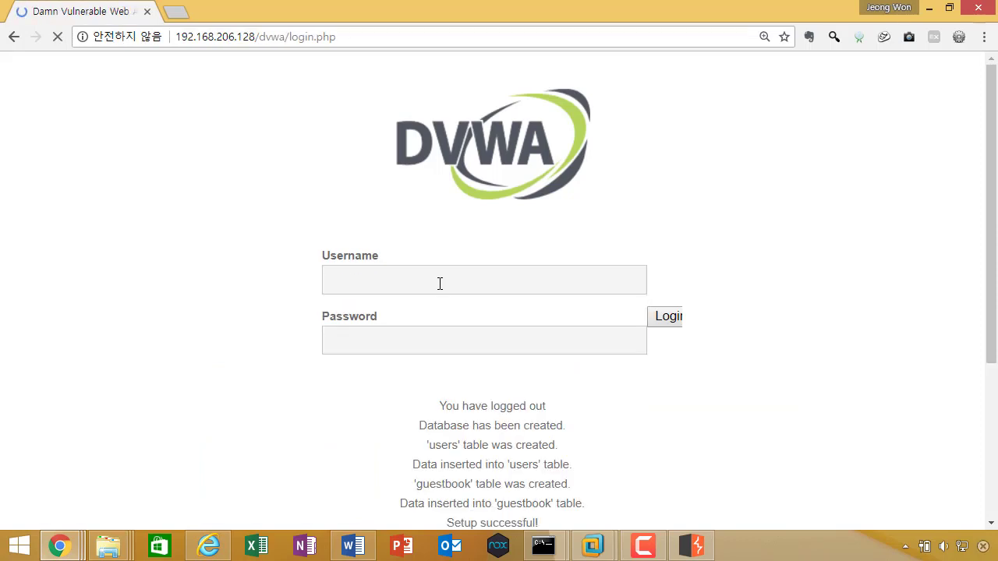
{"action": "type", "text": "admin"}
{"action": "key", "text": "BackSpace"}
{"action": "key", "text": "BackSpace"}
{"action": "key", "text": "BackSpace"}
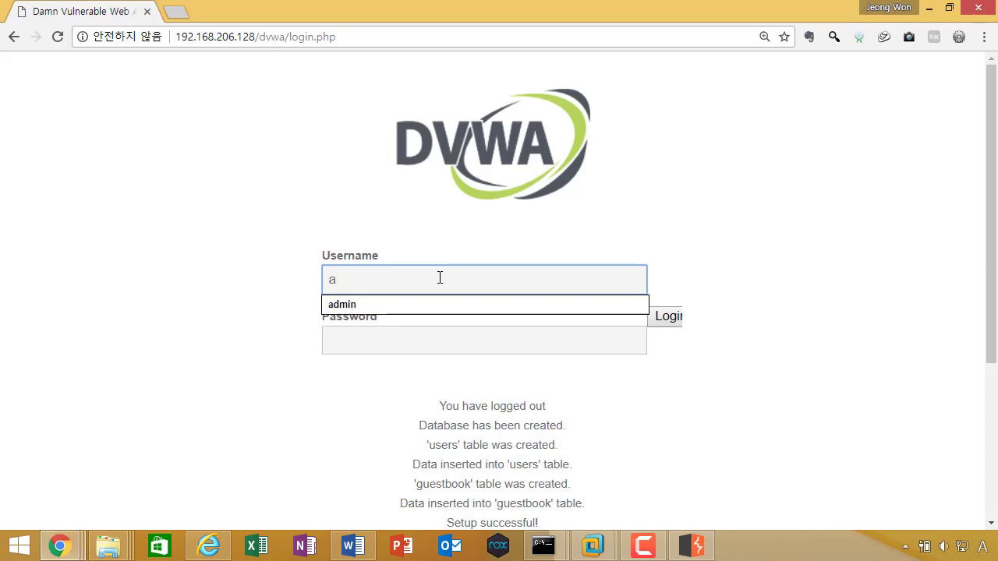
{"action": "type", "text": "dmin"}
{"action": "key", "text": "Tab"}
{"action": "type", "text": "p"}
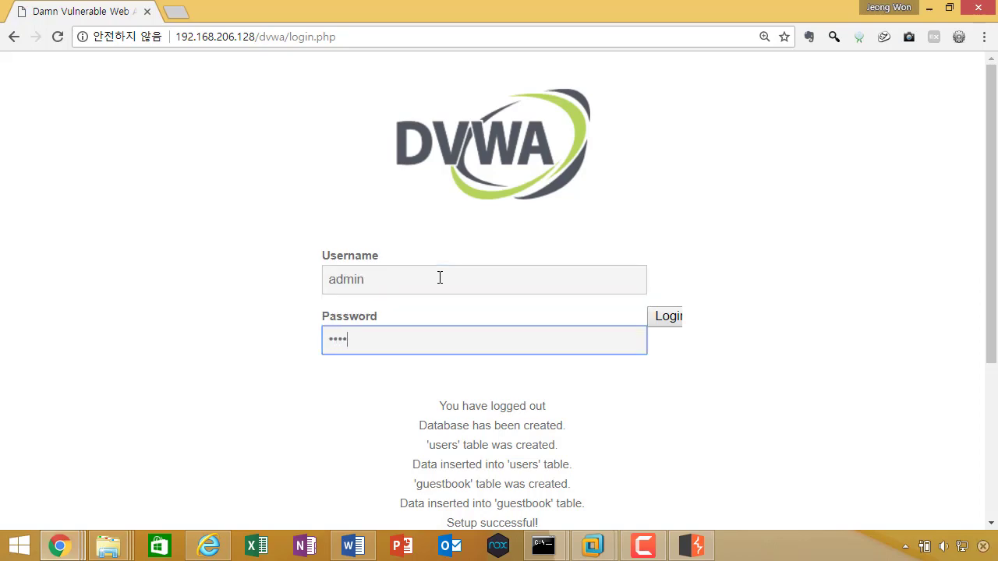
{"action": "type", "text": "assword"}
{"action": "key", "text": "Return"}
Step: Open the Stored XSS guestbook page, select the sample comment, and return to Burp Suite
{"action": "scroll", "coordinate": [440, 277], "scroll_direction": "down", "scroll_amount": 3}
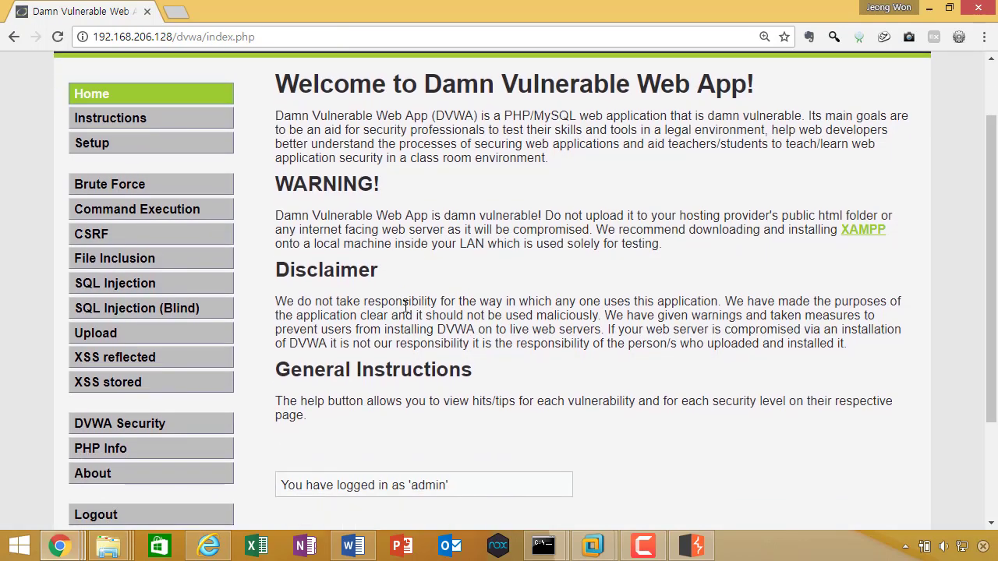
{"action": "left_click", "coordinate": [155, 234]}
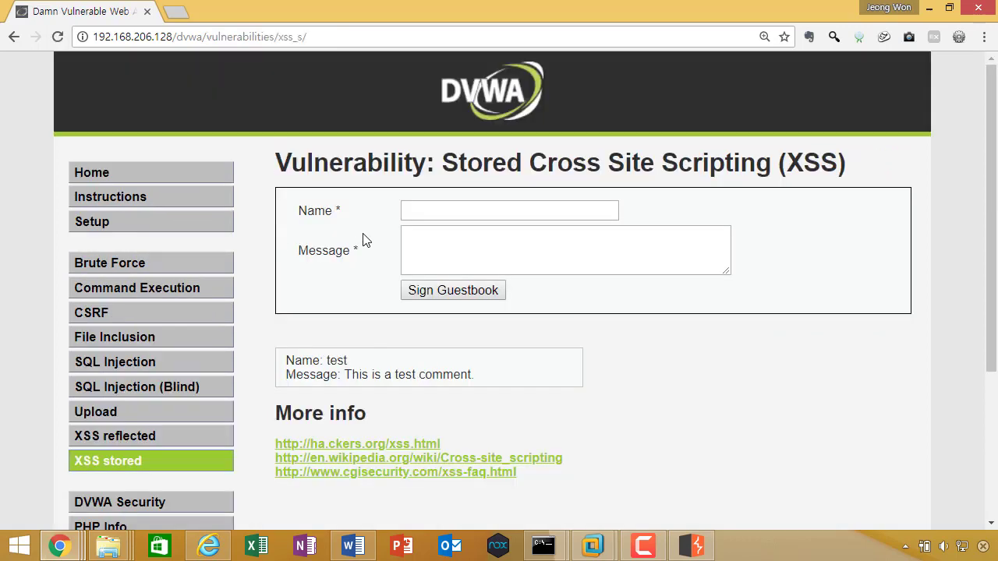
{"action": "scroll", "coordinate": [368, 238], "scroll_direction": "down", "scroll_amount": 3}
{"action": "left_click_drag", "start_coordinate": [278, 218], "coordinate": [457, 222]}
{"action": "key", "text": "alt+Tab"}
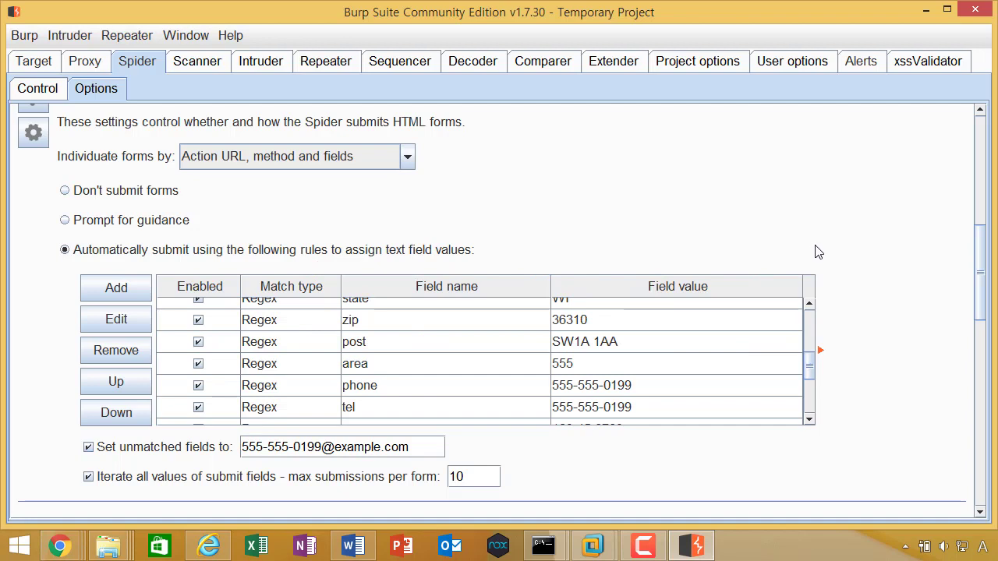
Step: Review the Spider's Form Submission rules table, then bring up the Run box to launch Notepad
{"action": "left_click_drag", "start_coordinate": [809, 367], "coordinate": [824, 347]}
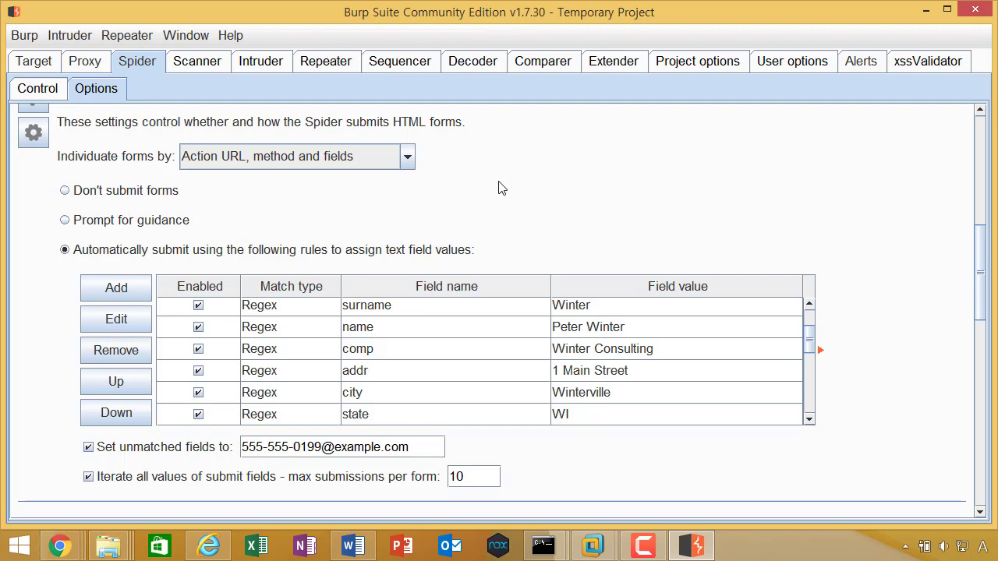
{"action": "scroll", "coordinate": [442, 201], "scroll_direction": "down", "scroll_amount": 3}
{"action": "scroll", "coordinate": [580, 196], "scroll_direction": "up", "scroll_amount": 3}
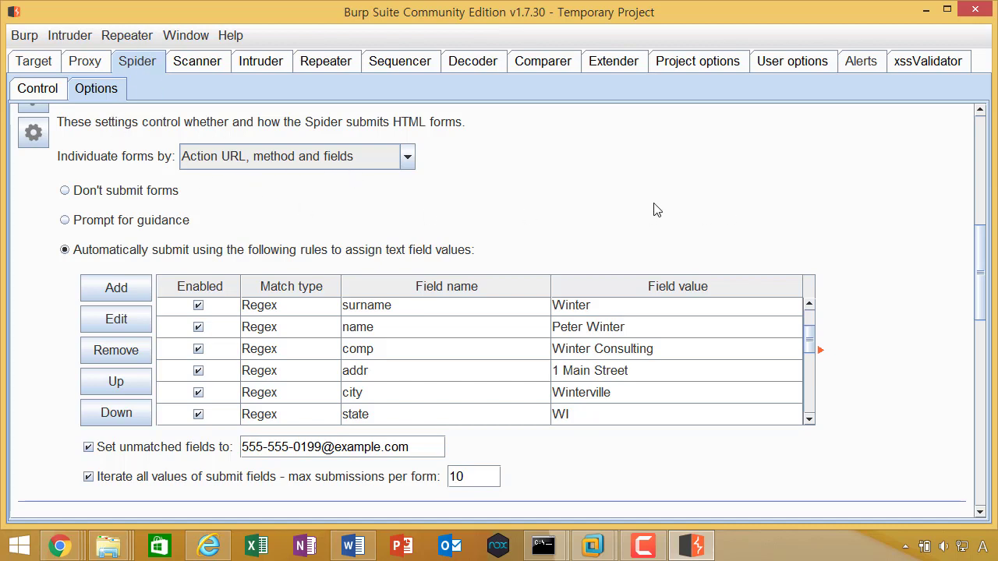
{"action": "scroll", "coordinate": [510, 207], "scroll_direction": "up", "scroll_amount": 1}
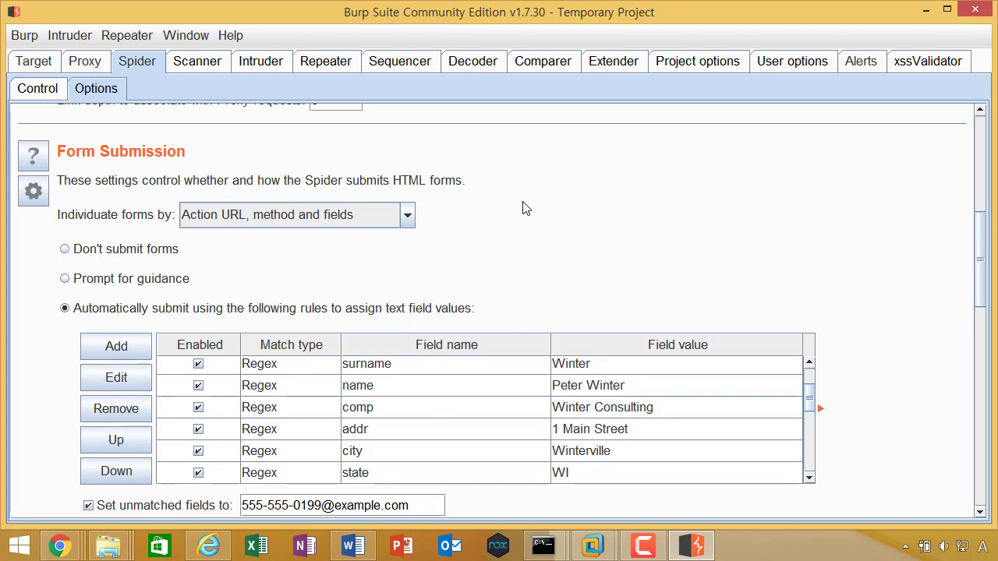
{"action": "key", "text": "super+r"}
Step: Start a new Notepad file with the line 'A페이지 -> B페이지..' and move it aside
{"action": "key", "text": "Return"}
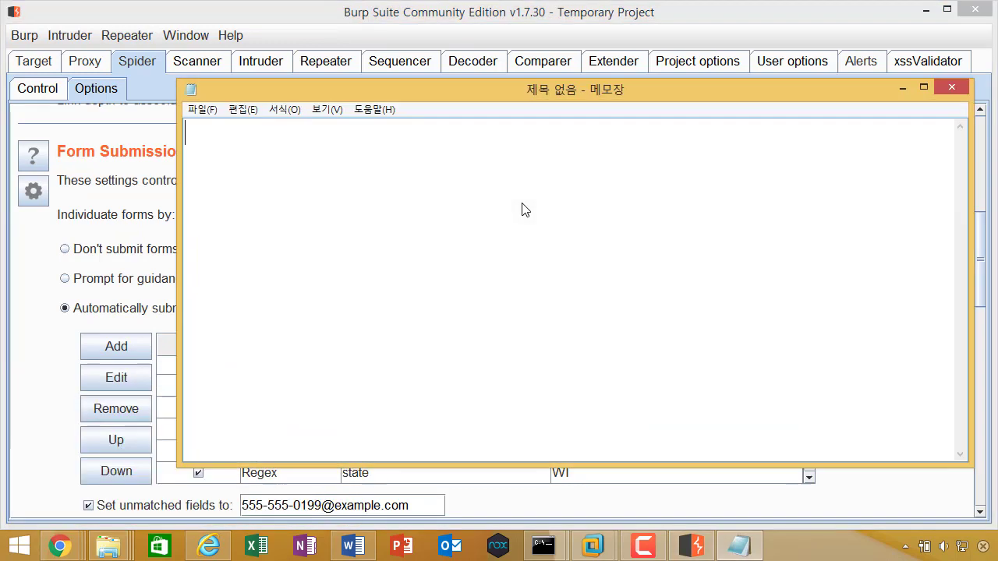
{"action": "type", "text": "A"}
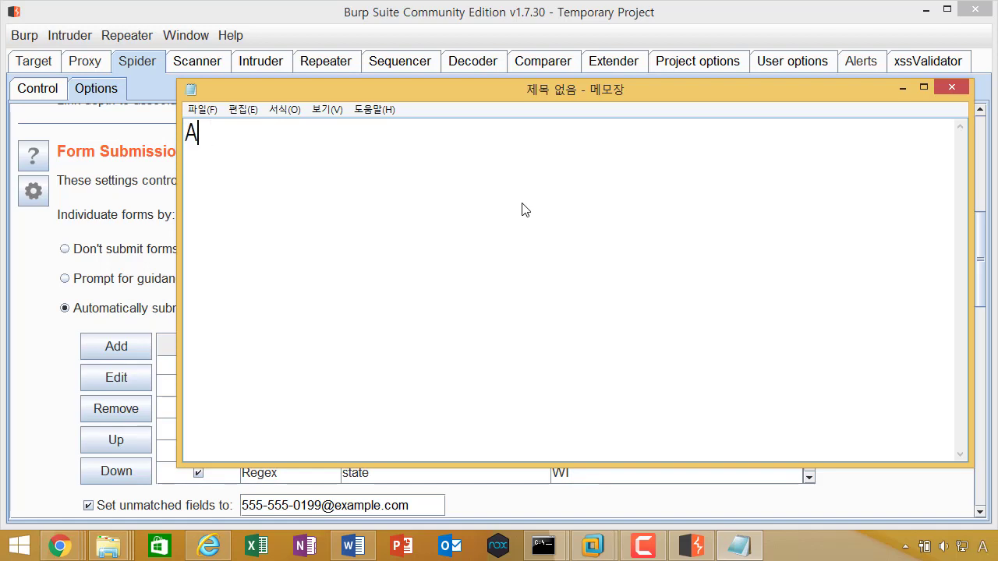
{"action": "type", "text": "페이지 -> "}
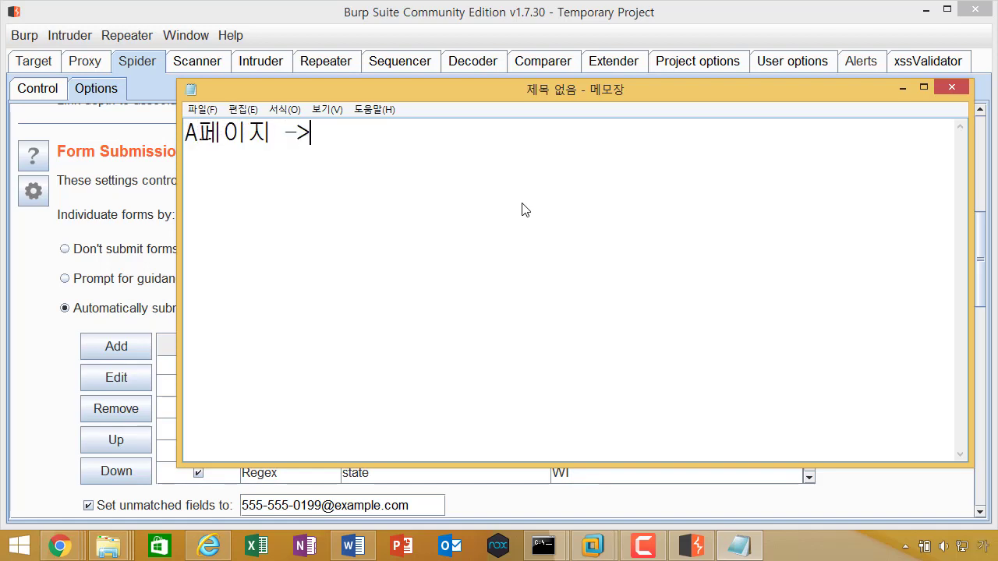
{"action": "type", "text": "B페이지.."}
{"action": "key", "text": "Return"}
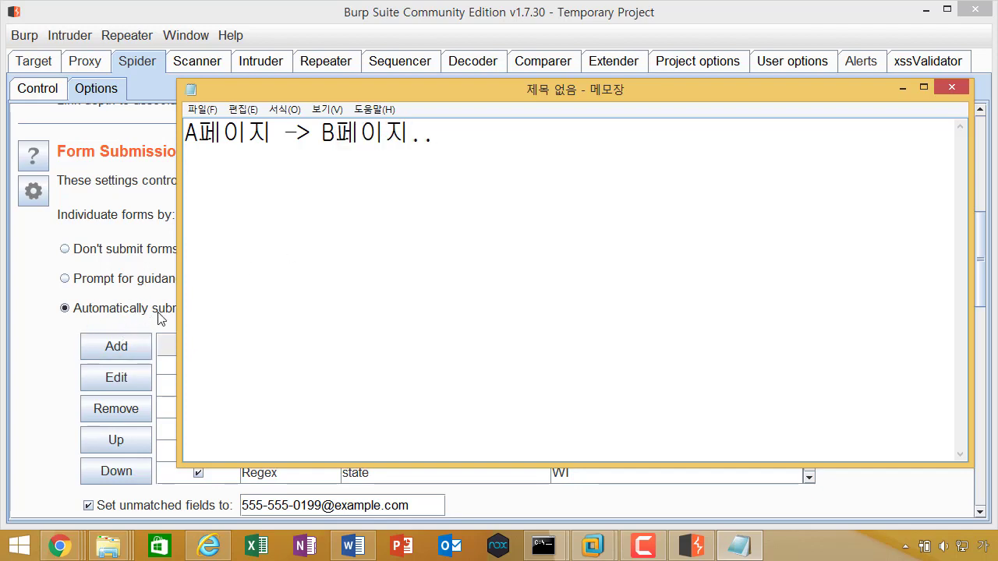
{"action": "left_click_drag", "start_coordinate": [307, 90], "coordinate": [438, 130]}
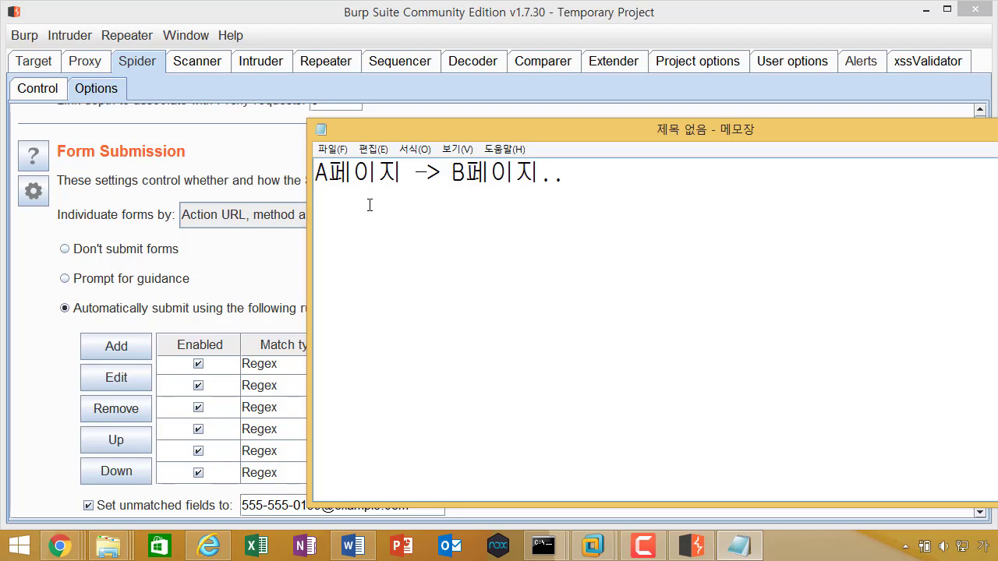
Step: Write the second note line '자유게시판 (입력) - 1개..'
{"action": "type", "text": "자유게시판"}
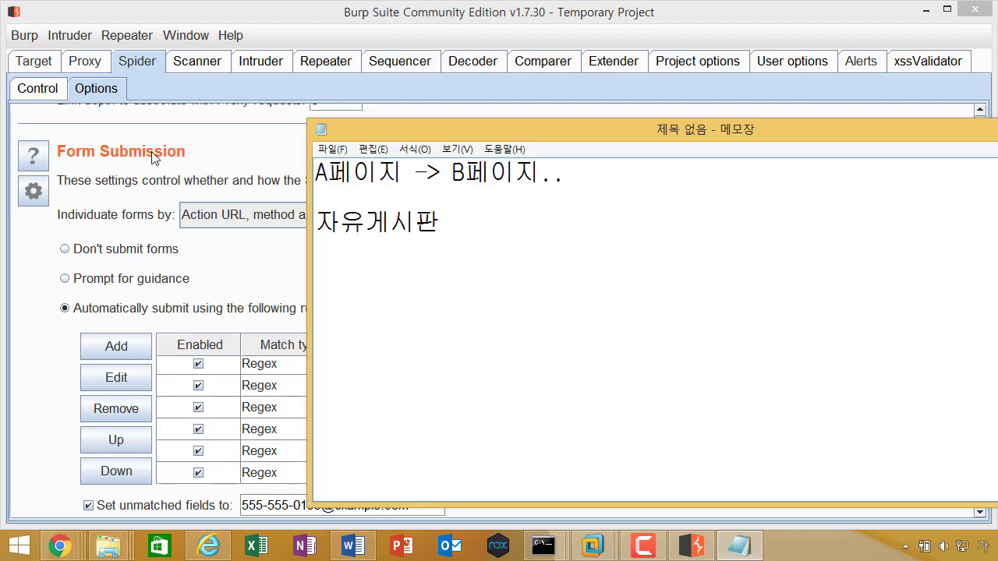
{"action": "left_click", "coordinate": [55, 354]}
{"action": "key", "text": "alt+Tab"}
{"action": "type", "text": "(입력)"}
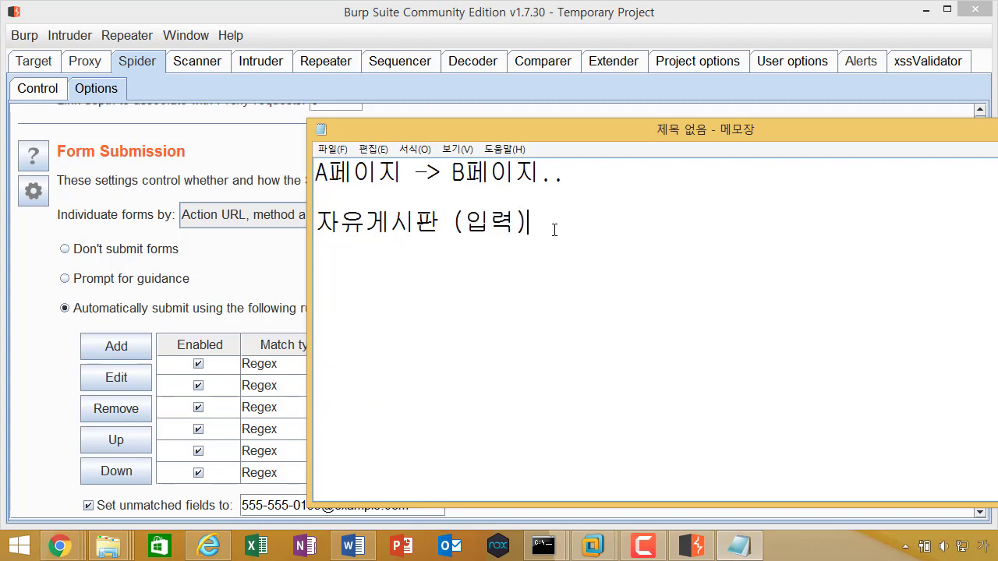
{"action": "left_click", "coordinate": [527, 178]}
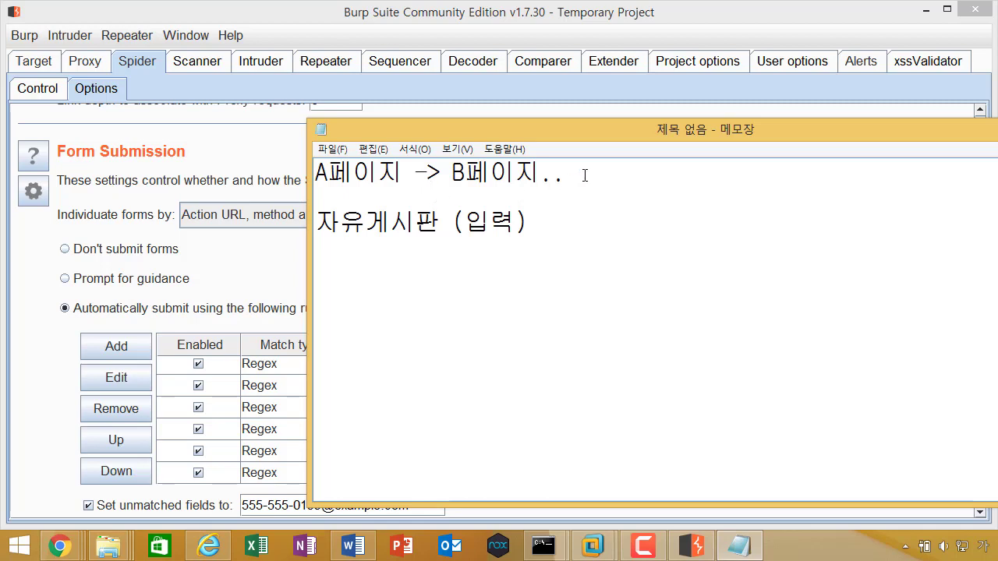
{"action": "left_click_drag", "start_coordinate": [637, 178], "coordinate": [310, 176]}
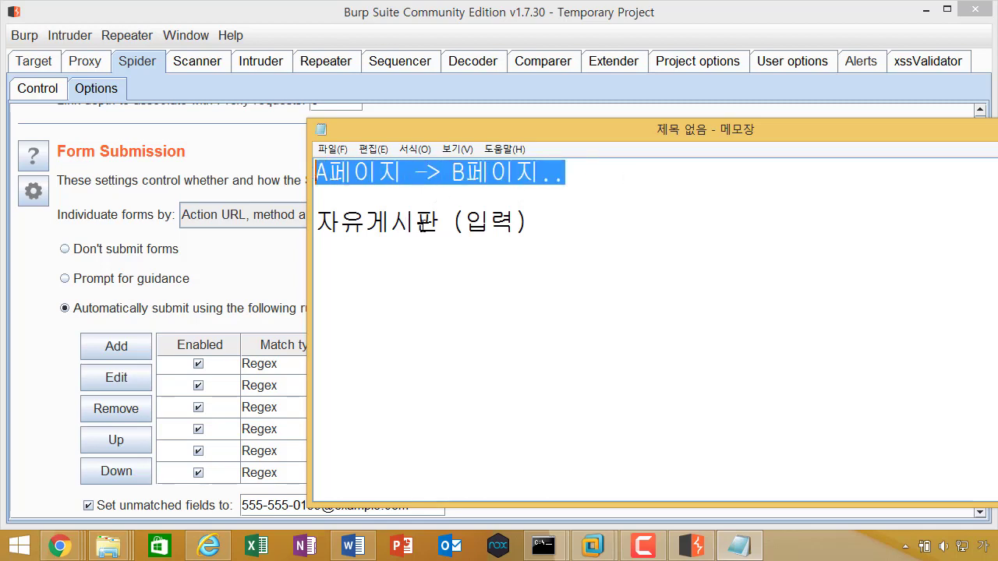
{"action": "left_click", "coordinate": [646, 226]}
{"action": "type", "text": "- 1개.."}
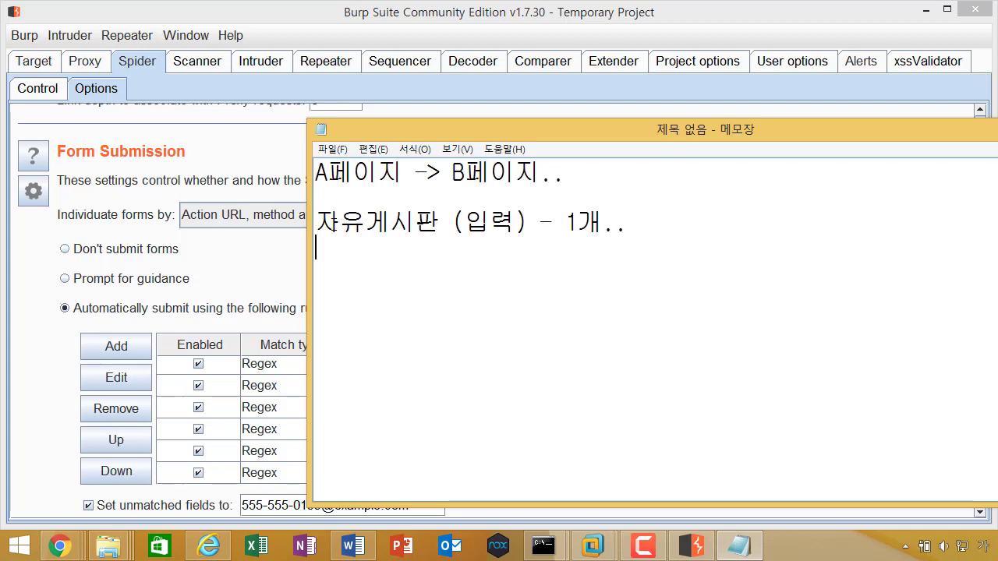
Step: Add a third line '스캐너.' and bring Burp Suite back to the front
{"action": "left_click_drag", "start_coordinate": [315, 224], "coordinate": [491, 226]}
{"action": "left_click", "coordinate": [472, 251]}
{"action": "key", "text": "Return"}
{"action": "type", "text": "스"}
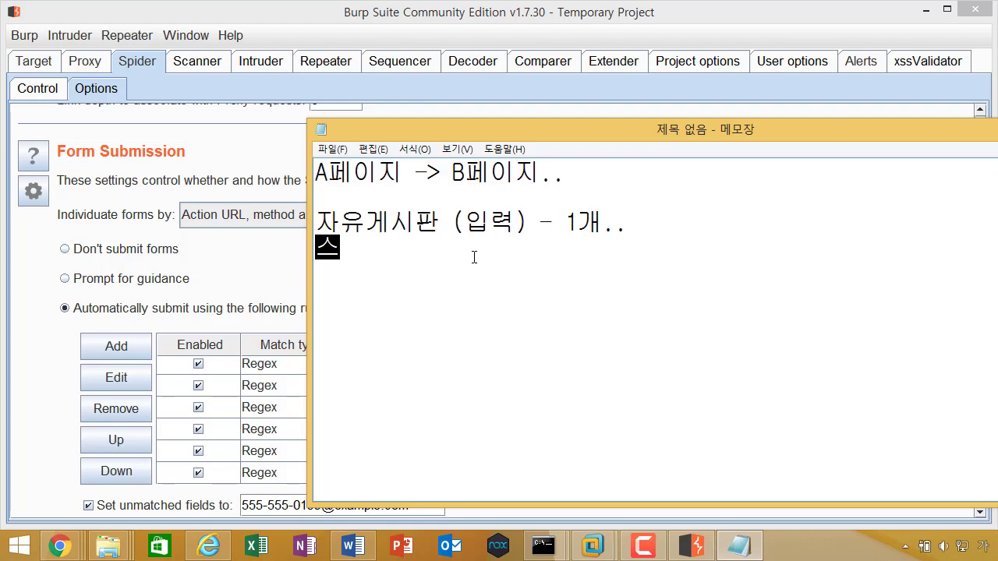
{"action": "type", "text": "캐너."}
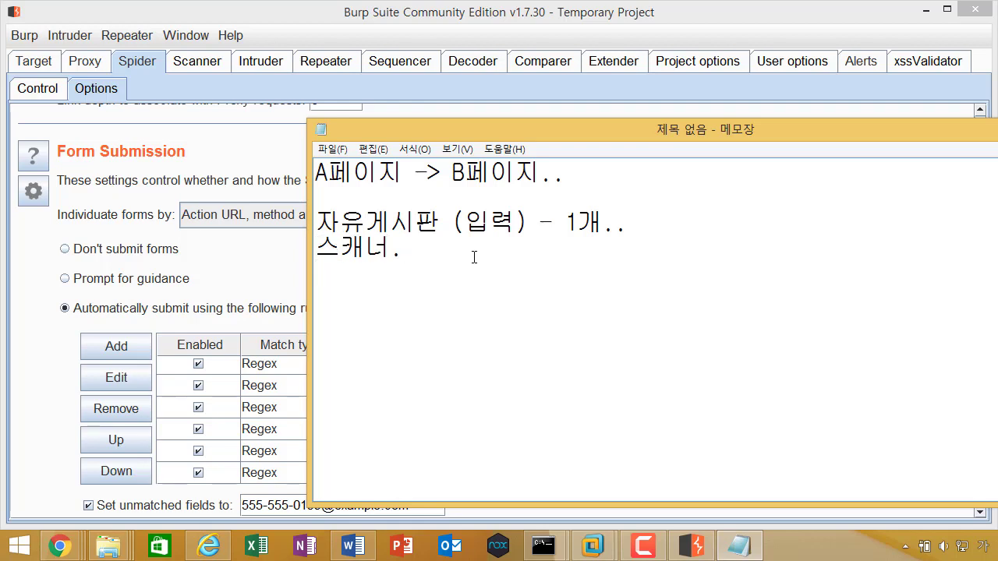
{"action": "key", "text": "Return"}
{"action": "left_click", "coordinate": [196, 81]}
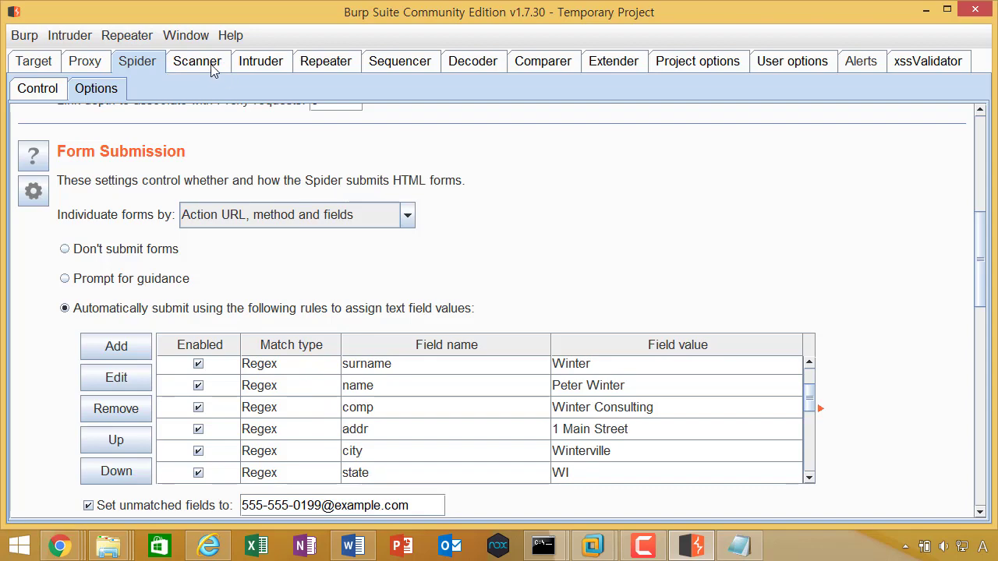
Step: Append '( XSS, SQLi..) - 1000개, 2000개....' to the 스캐너 note line
{"action": "left_click", "coordinate": [202, 62]}
{"action": "left_click", "coordinate": [148, 64]}
{"action": "key", "text": "alt+Tab"}
{"action": "left_click", "coordinate": [434, 252]}
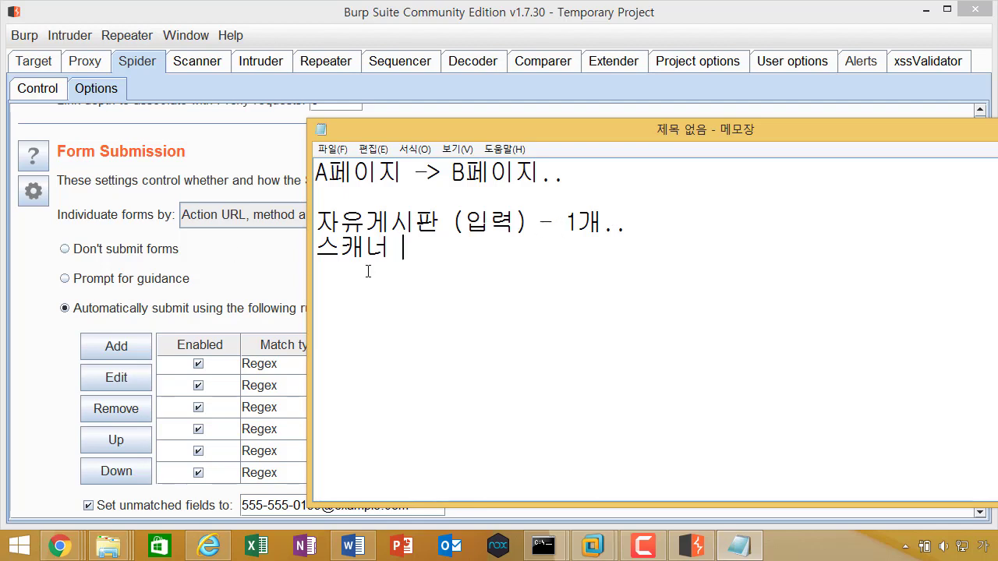
{"action": "type", "text": "( XSS, SQLi.."}
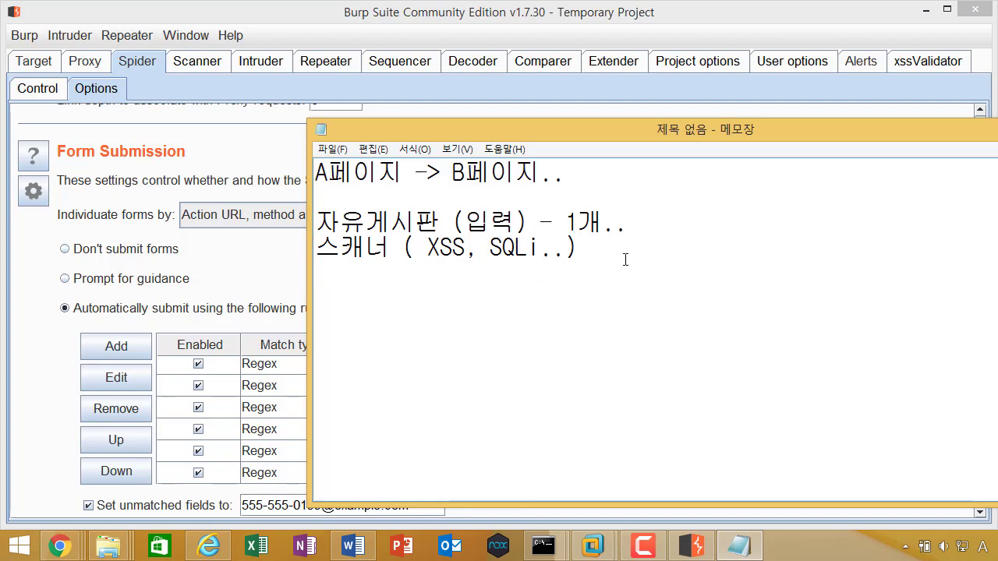
{"action": "type", "text": "1000개, 2000개...."}
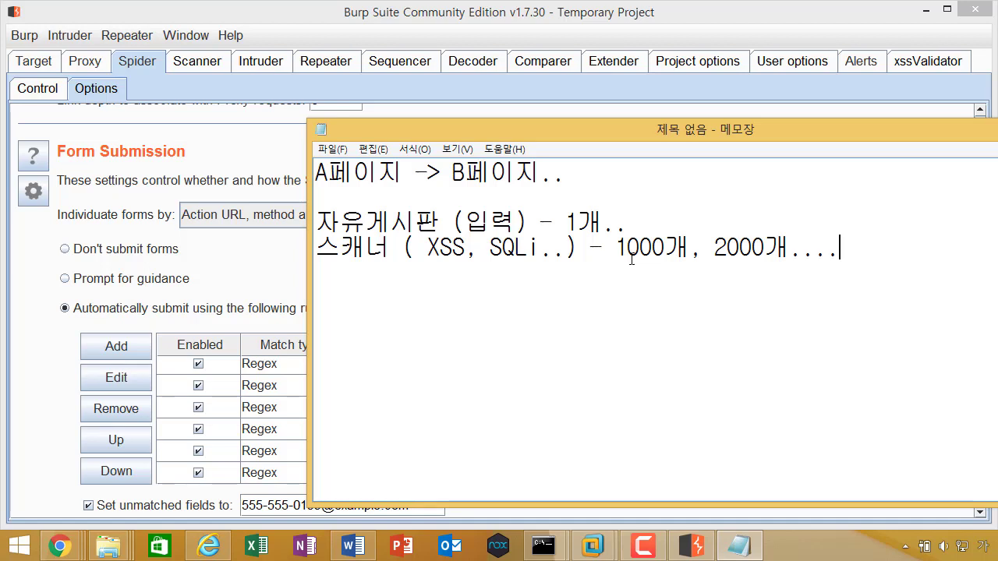
Step: Move the notes window up-left, highlight the input-count lines, and switch back to Burp
{"action": "left_click_drag", "start_coordinate": [566, 124], "coordinate": [539, 98]}
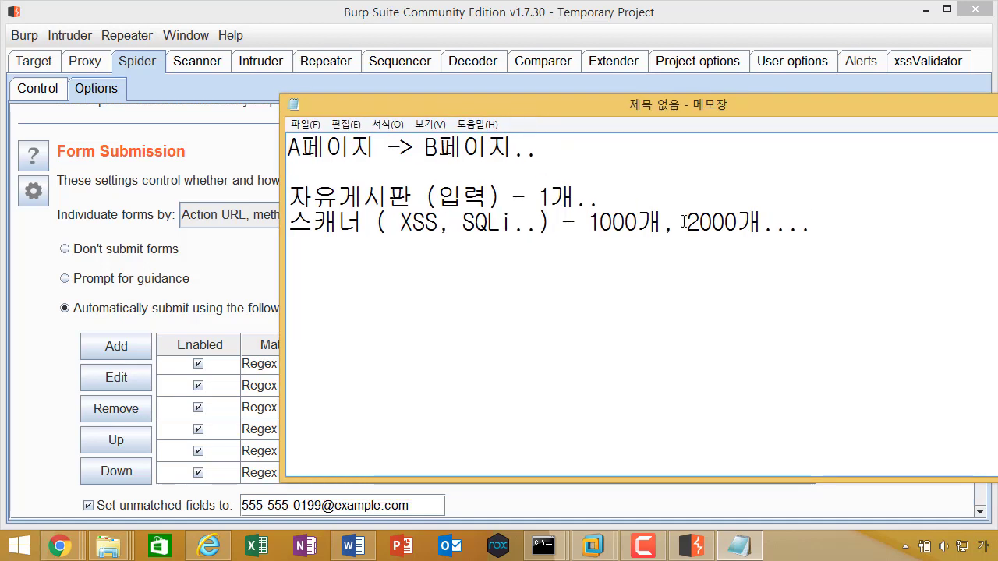
{"action": "left_click_drag", "start_coordinate": [846, 218], "coordinate": [223, 201]}
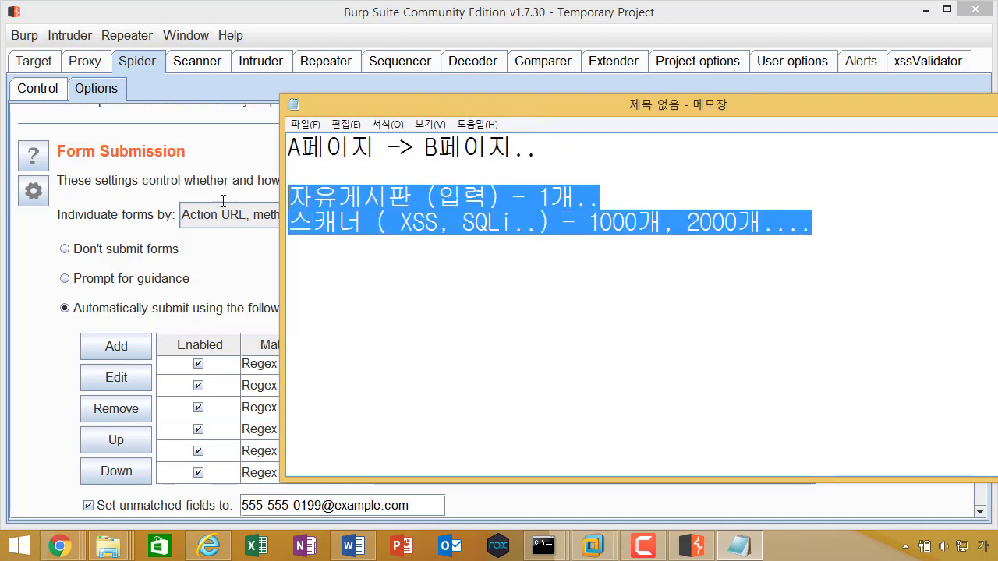
{"action": "left_click", "coordinate": [345, 270]}
{"action": "key", "text": "alt+Tab"}
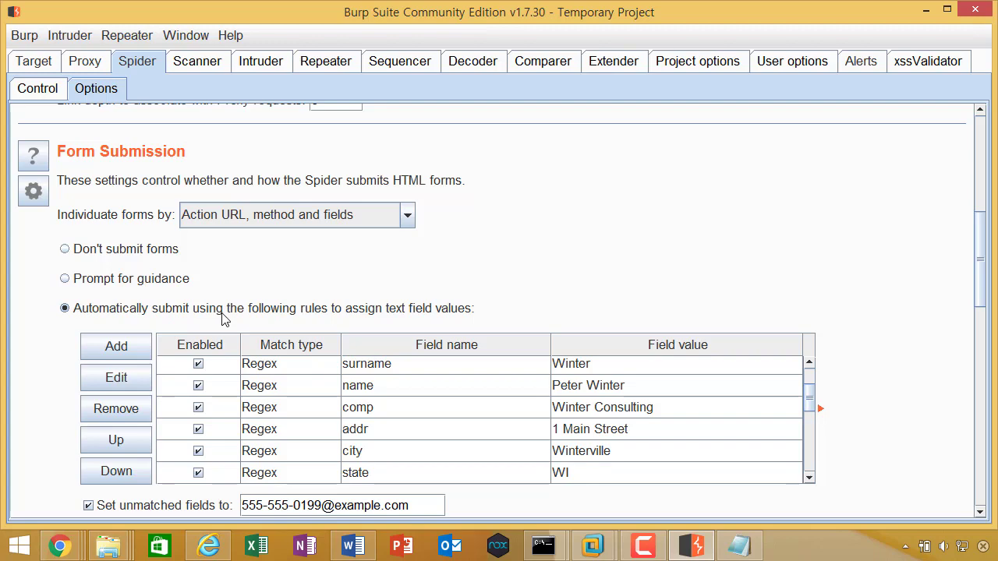
{"action": "scroll", "coordinate": [307, 256], "scroll_direction": "down", "scroll_amount": 3}
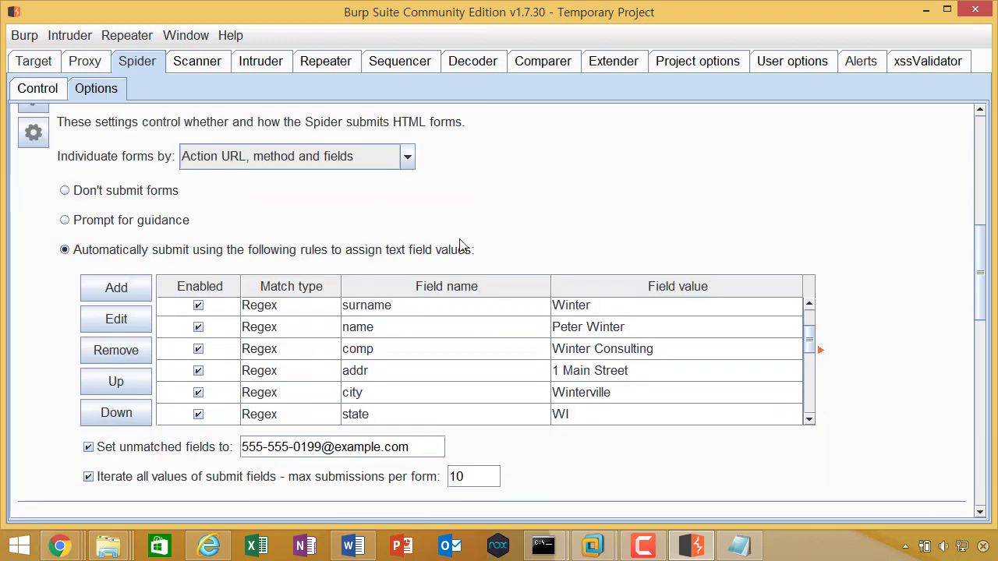
{"action": "key", "text": "alt+Tab"}
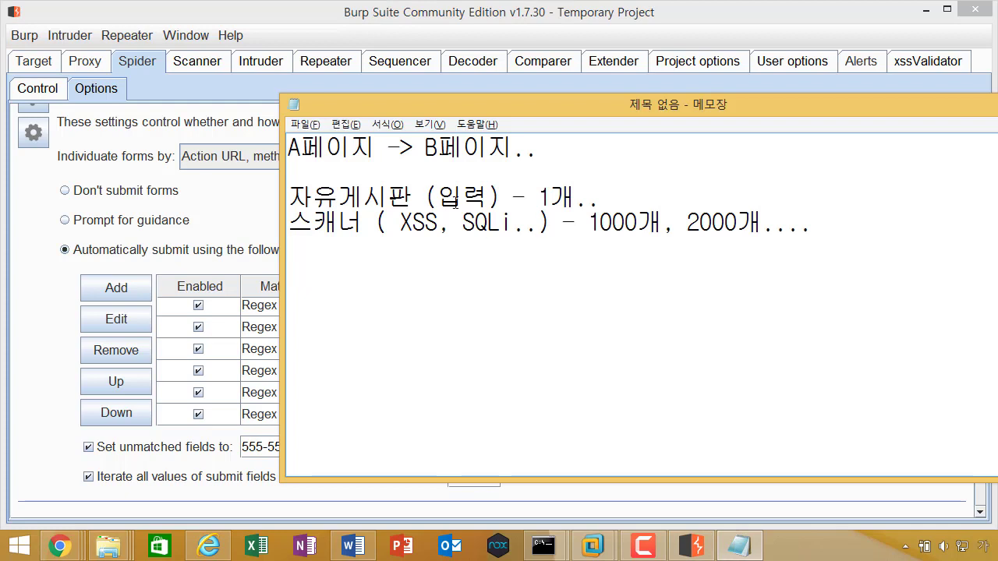
{"action": "left_click", "coordinate": [475, 269]}
{"action": "key", "text": "shift+Up"}
{"action": "key", "text": "shift+Up"}
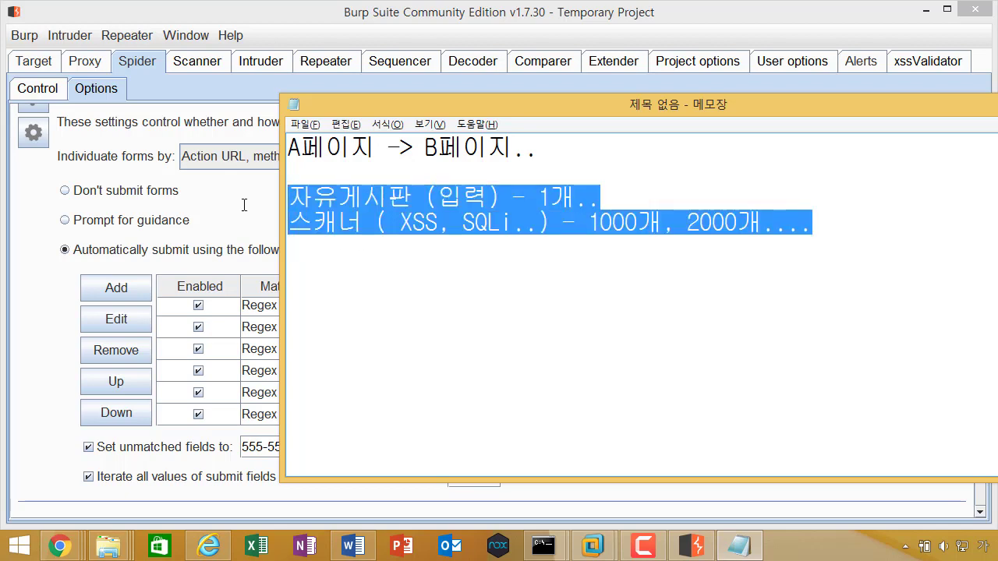
{"action": "left_click", "coordinate": [366, 214]}
{"action": "left_click_drag", "start_coordinate": [931, 244], "coordinate": [288, 199]}
{"action": "left_click", "coordinate": [594, 236]}
{"action": "left_click_drag", "start_coordinate": [841, 230], "coordinate": [273, 217]}
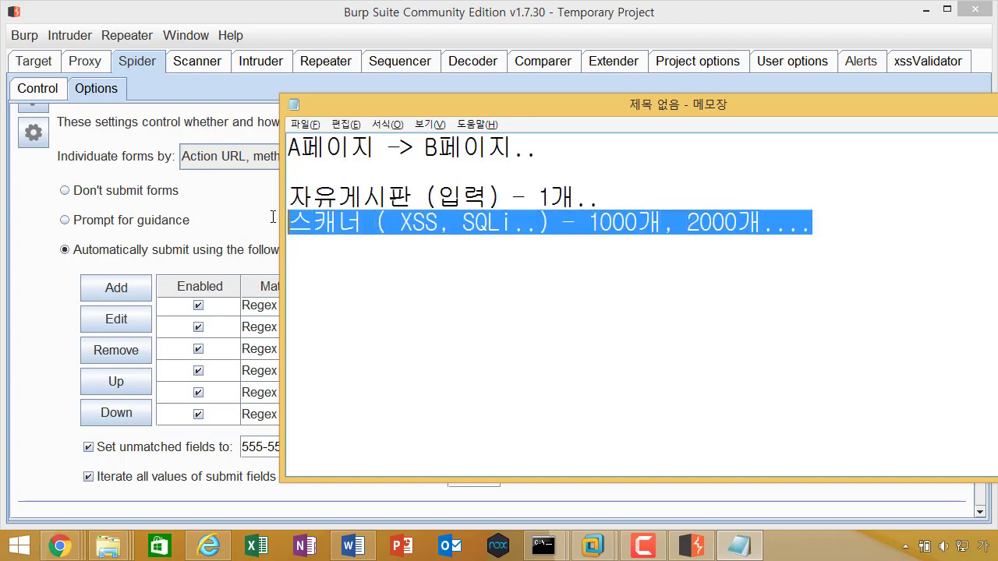
{"action": "left_click", "coordinate": [254, 250]}
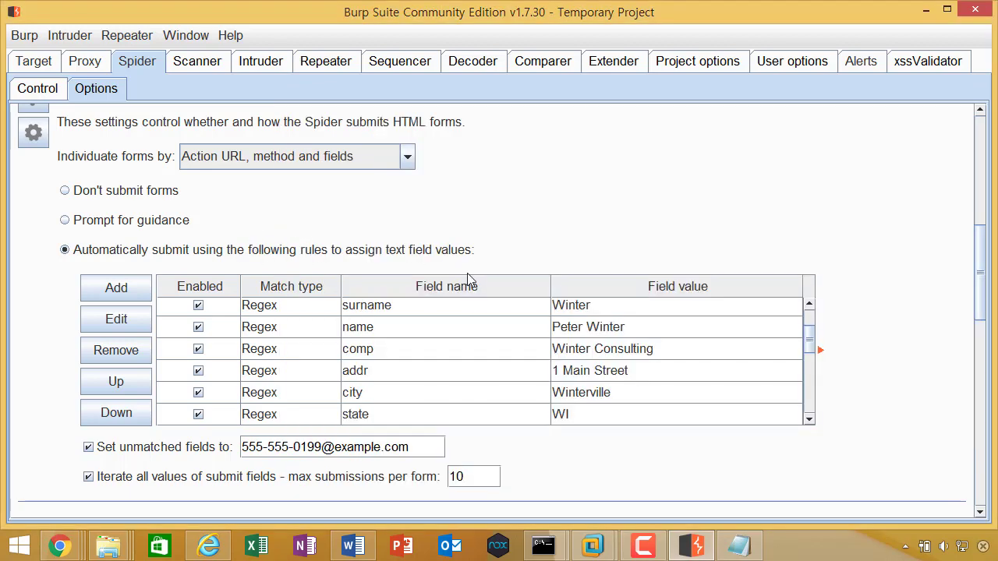
{"action": "key", "text": "alt+Tab"}
{"action": "left_click", "coordinate": [576, 271]}
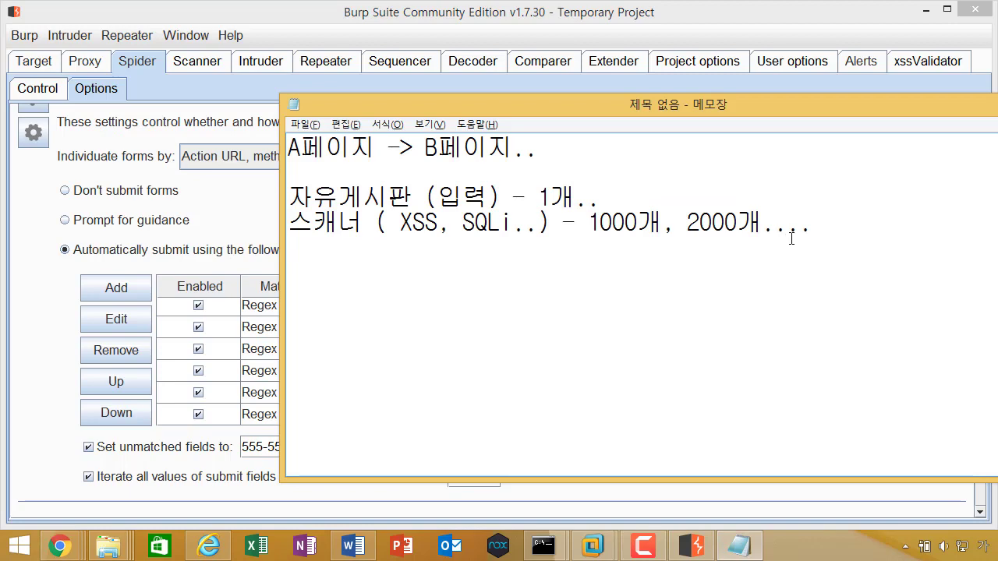
{"action": "key", "text": "alt+Tab"}
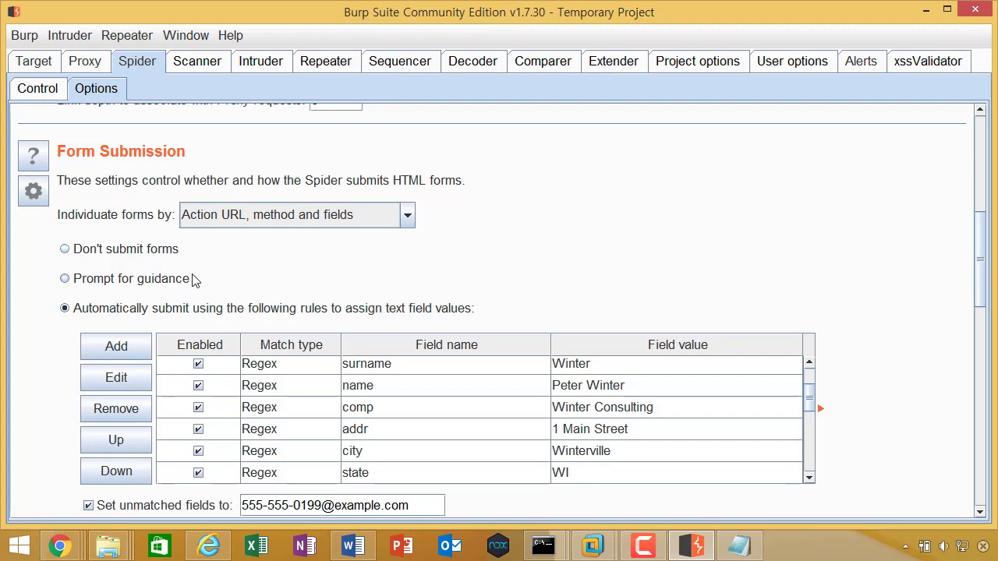
Step: Scroll past Application Login to the Spider Engine: 10 threads, 3 retries, 2000 ms pause
{"action": "scroll", "coordinate": [70, 262], "scroll_direction": "down", "scroll_amount": 9}
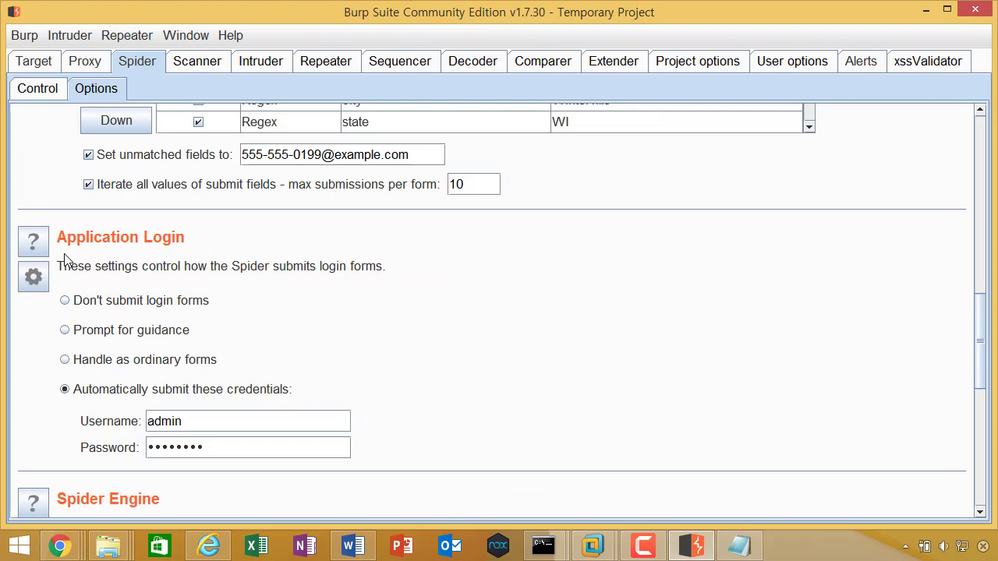
{"action": "scroll", "coordinate": [229, 274], "scroll_direction": "down", "scroll_amount": 1}
{"action": "scroll", "coordinate": [205, 270], "scroll_direction": "down", "scroll_amount": 3}
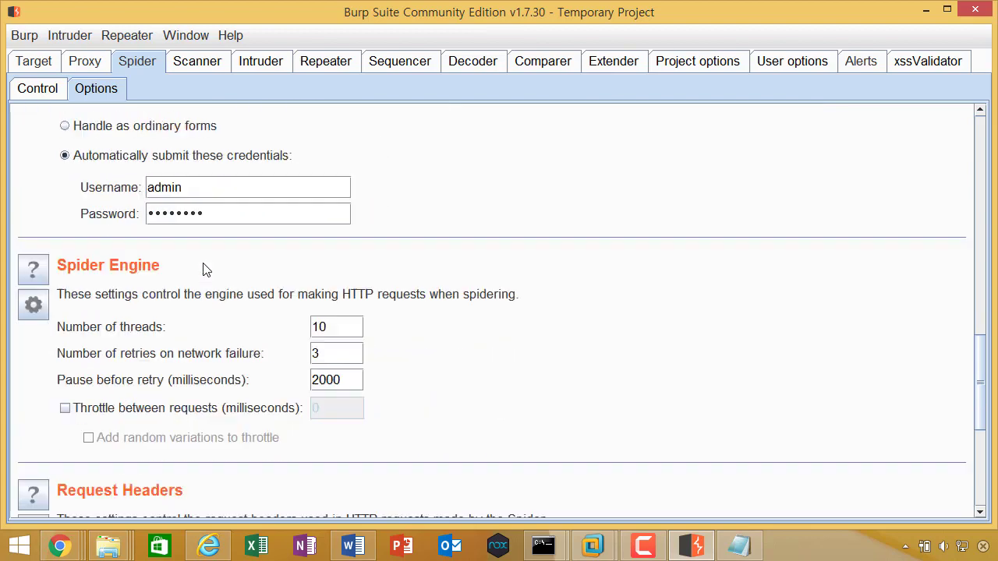
{"action": "scroll", "coordinate": [205, 269], "scroll_direction": "down", "scroll_amount": 2}
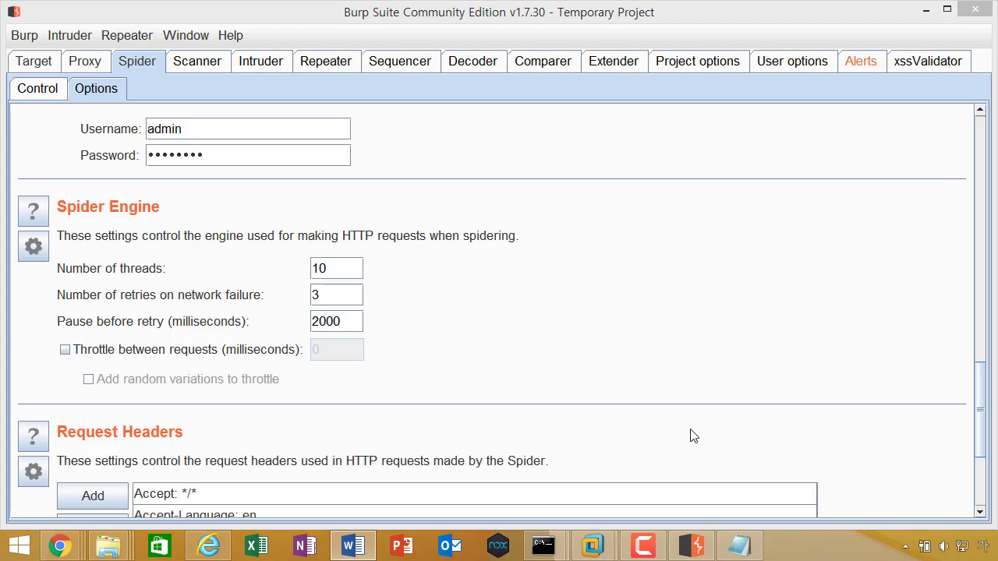
Step: Scroll to the Request Headers: Accept, Accept-Language, User-Agent and Connection: close
{"action": "scroll", "coordinate": [811, 336], "scroll_direction": "down", "scroll_amount": 5}
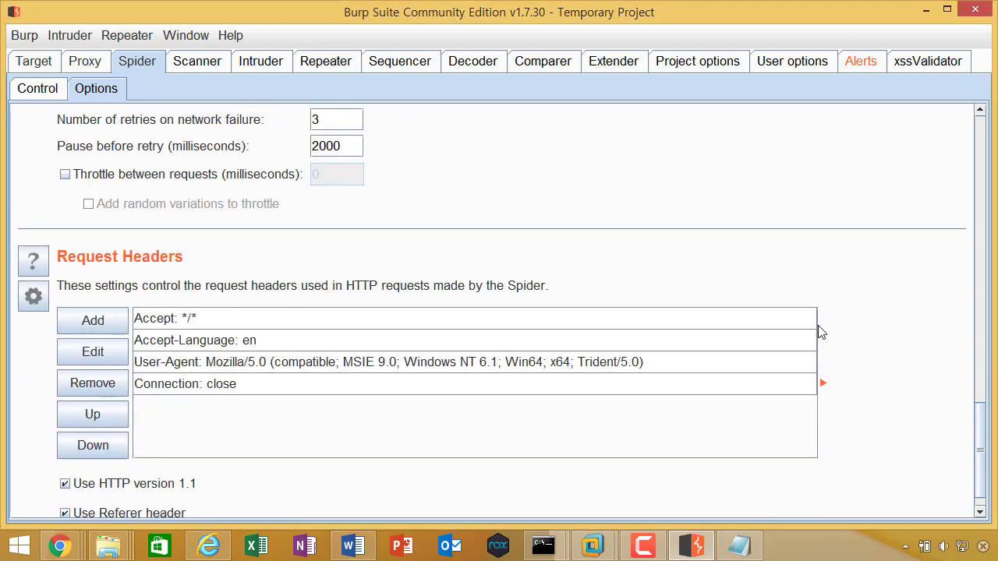
{"action": "scroll", "coordinate": [251, 299], "scroll_direction": "down", "scroll_amount": 1}
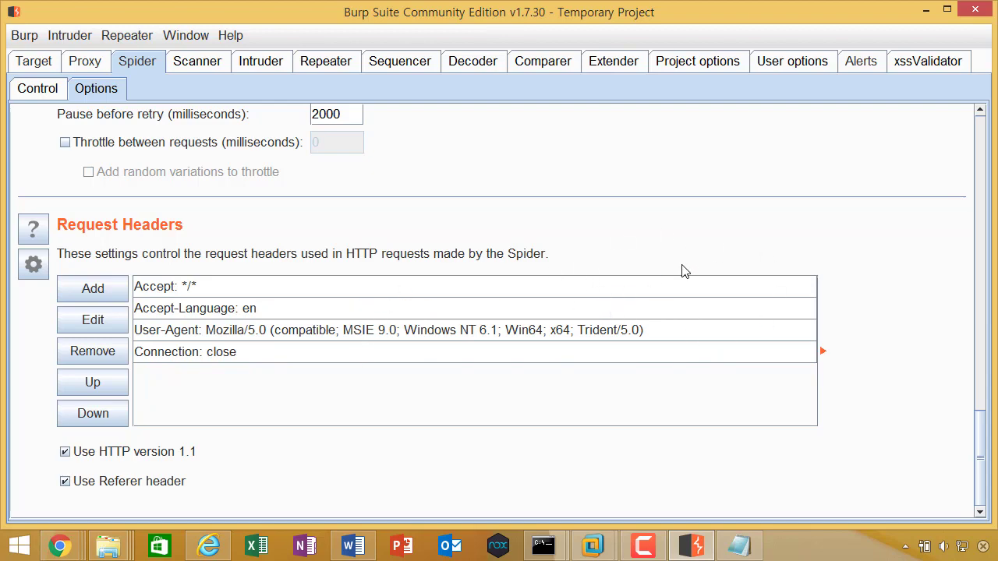
Step: Scroll up to Crawler Settings, then down to the Form Submission rules starting with mail and first
{"action": "scroll", "coordinate": [660, 250], "scroll_direction": "up", "scroll_amount": 10}
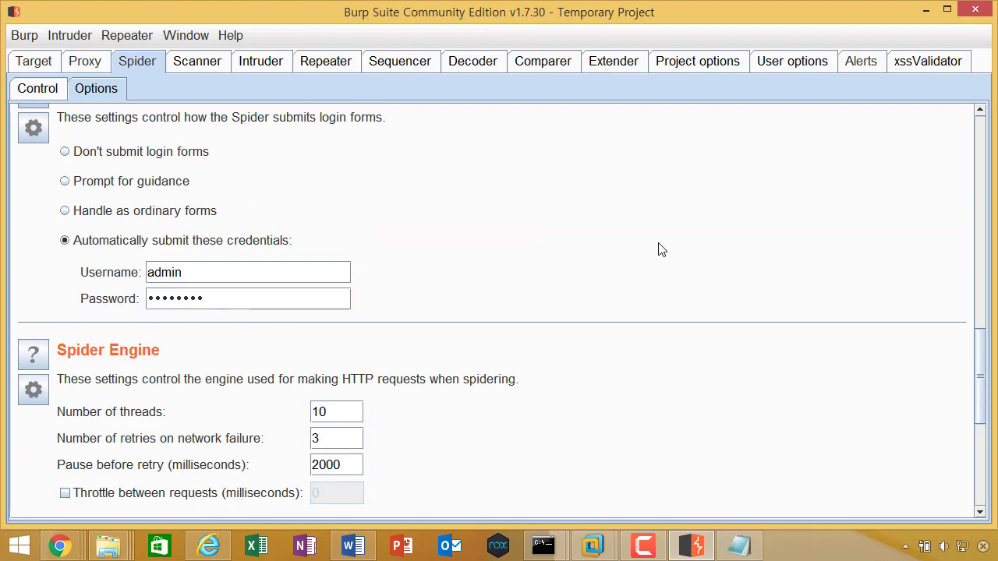
{"action": "scroll", "coordinate": [903, 361], "scroll_direction": "up", "scroll_amount": 5}
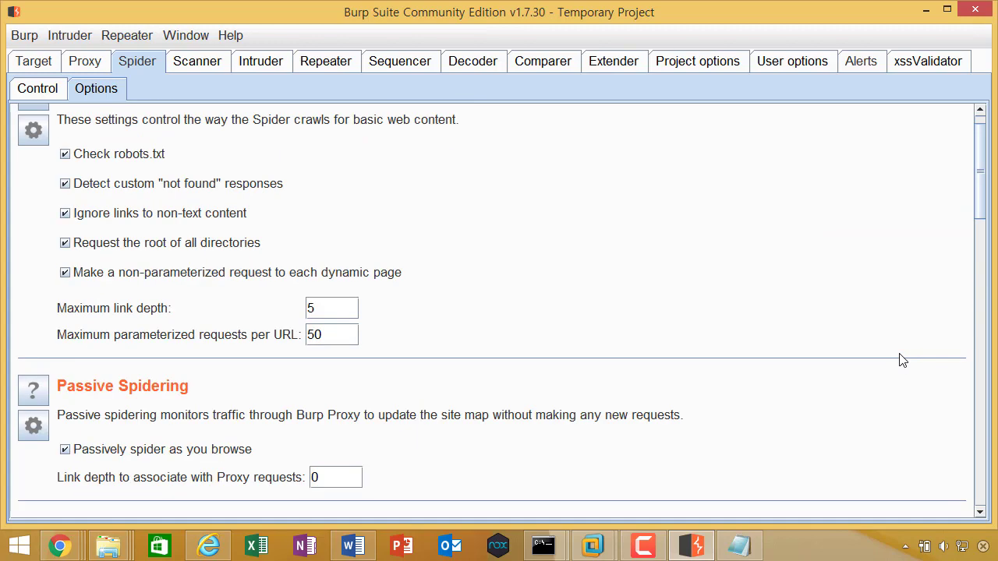
{"action": "scroll", "coordinate": [903, 360], "scroll_direction": "up", "scroll_amount": 1}
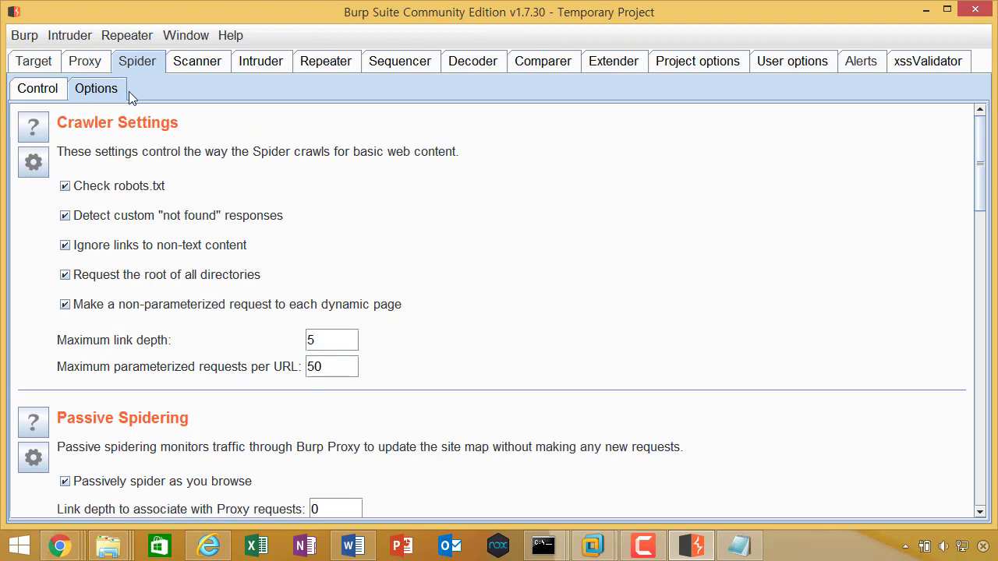
{"action": "scroll", "coordinate": [772, 249], "scroll_direction": "down", "scroll_amount": 10}
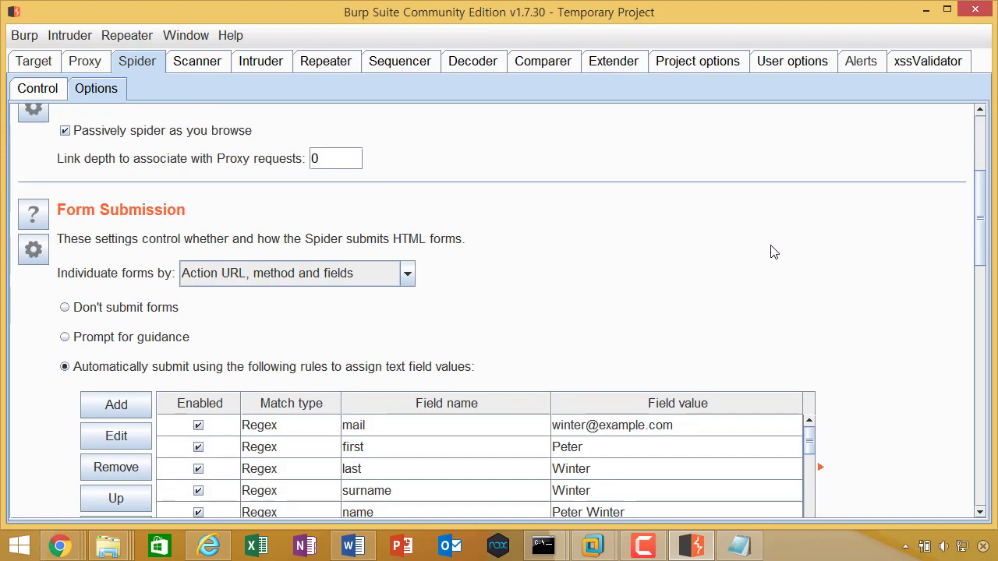